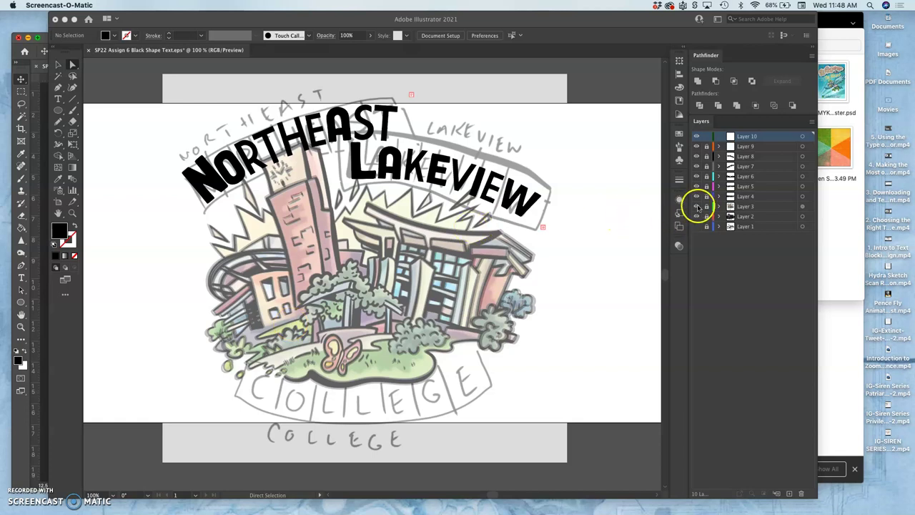
Compare the artwork with the Layer 3 colour sketch hidden and shown, and look over the lettering above the artboard.
click(698, 208)
click(697, 208)
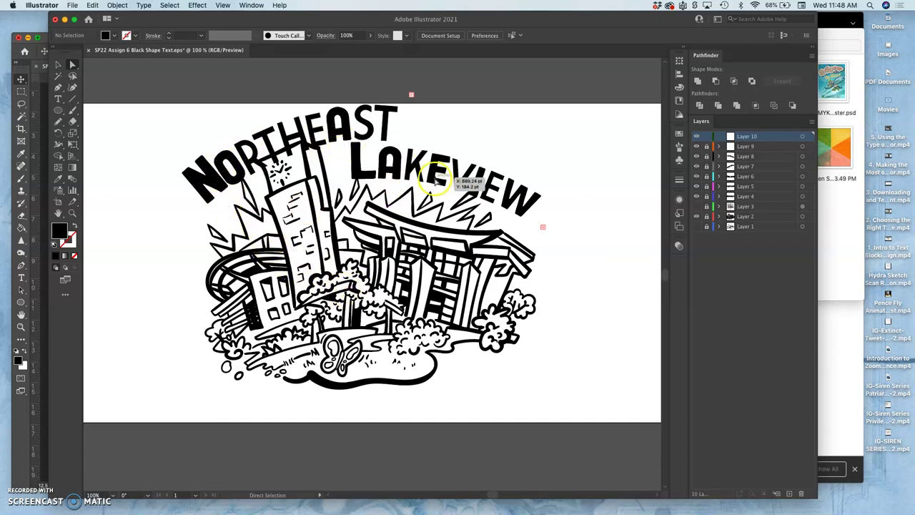
click(696, 206)
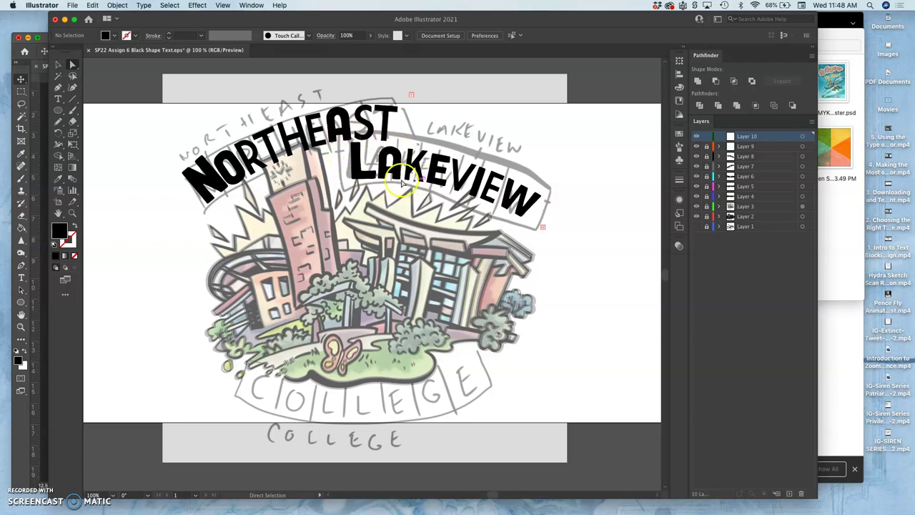
scroll(413, 183, up, 5)
scroll(417, 184, up, 3)
scroll(414, 179, down, 7)
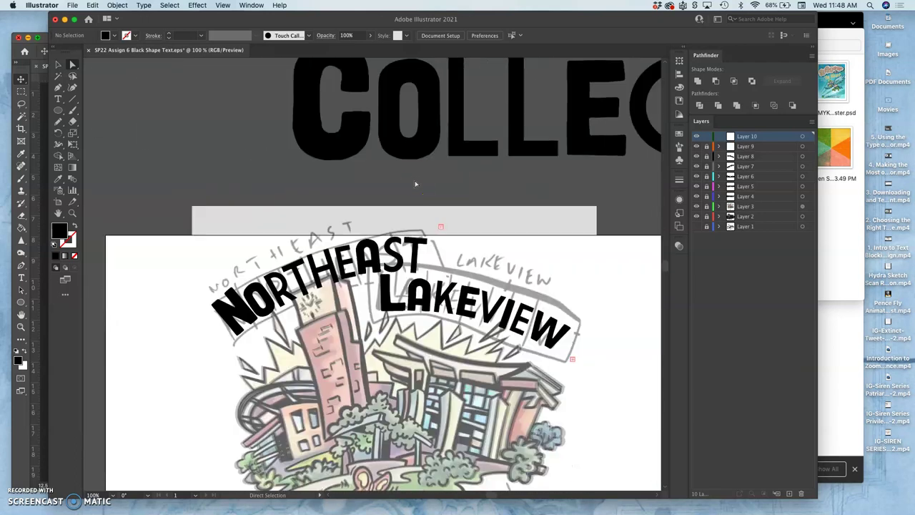
scroll(415, 180, down, 1)
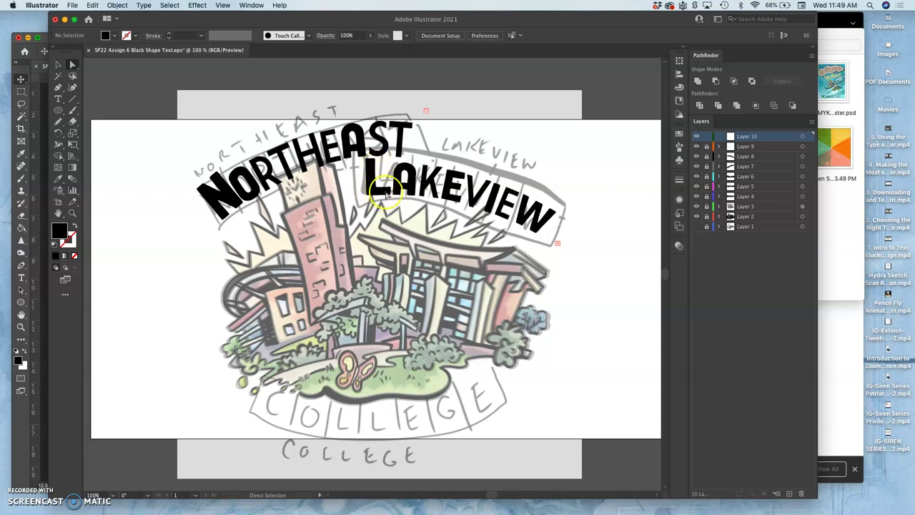
scroll(350, 429, down, 2)
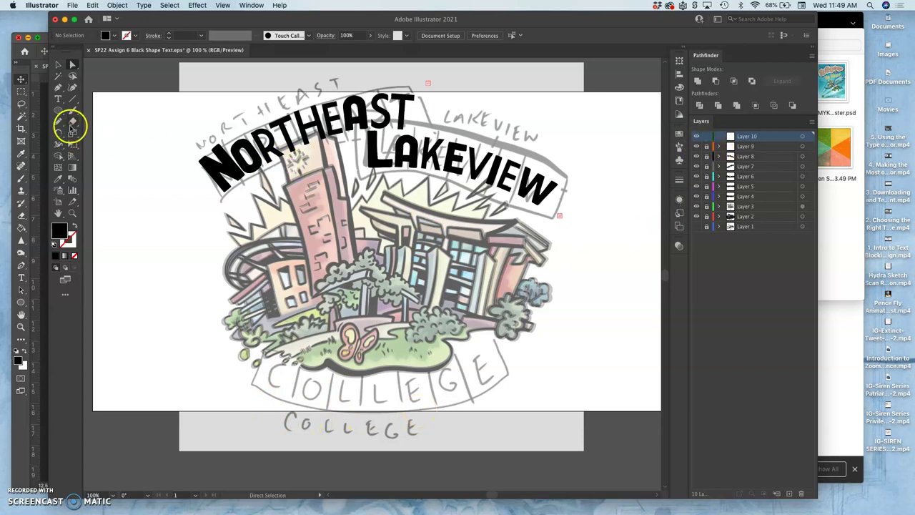
Draw a shallow upward-opening arc on Layer 10 with the Pencil tool, following the bottom of the sketched COLLEGE banner.
click(59, 122)
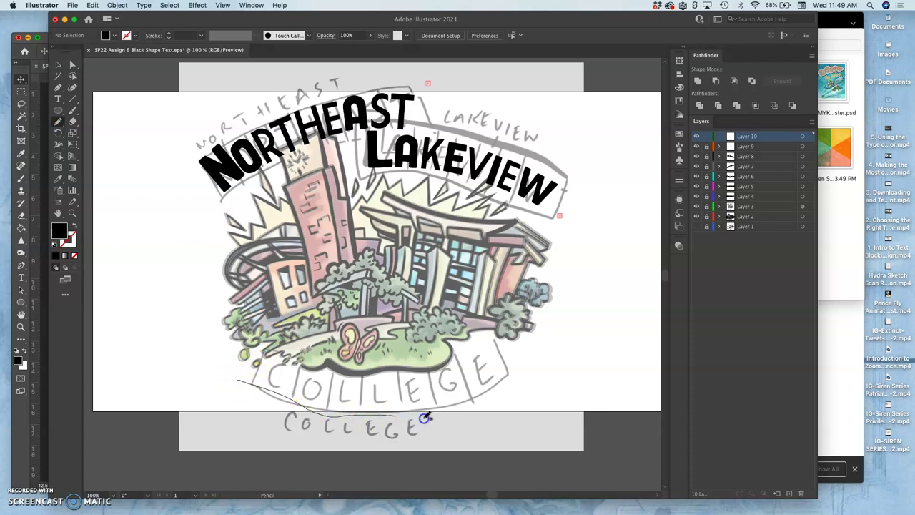
drag(500, 391, 506, 388)
key(super+z)
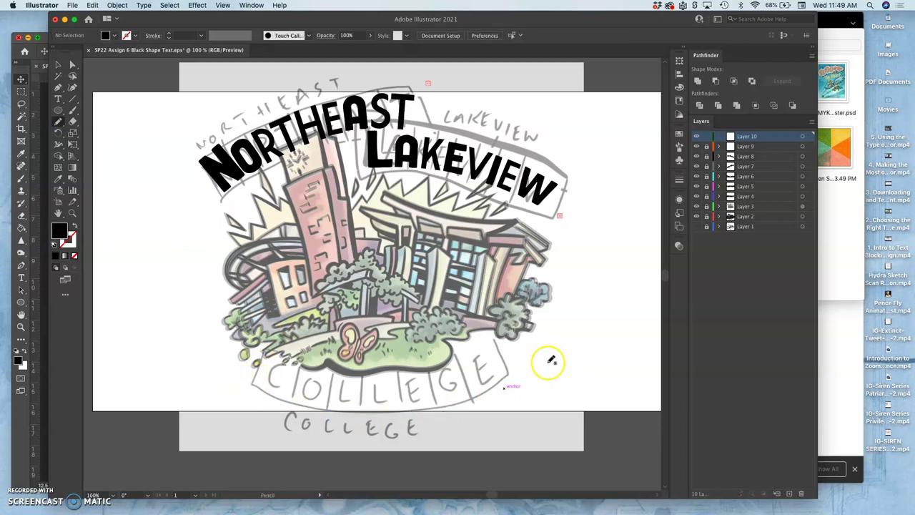
click(772, 136)
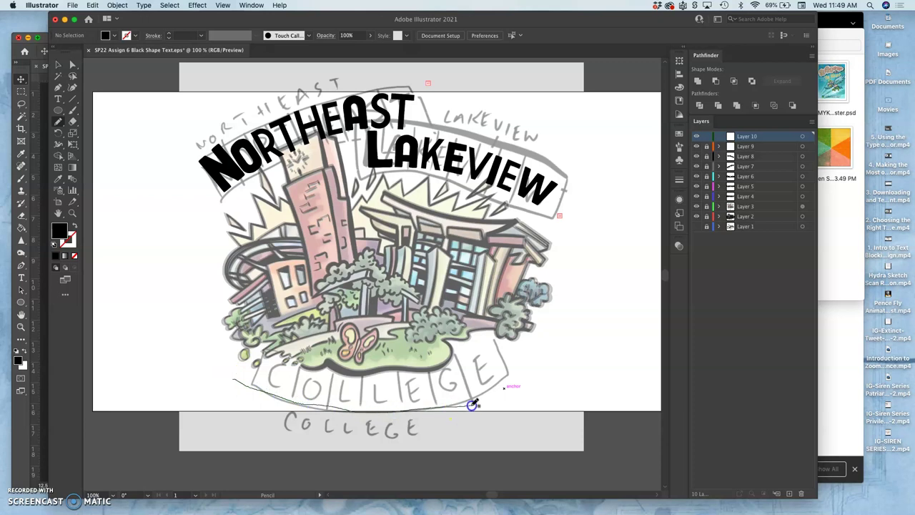
drag(531, 379, 532, 379)
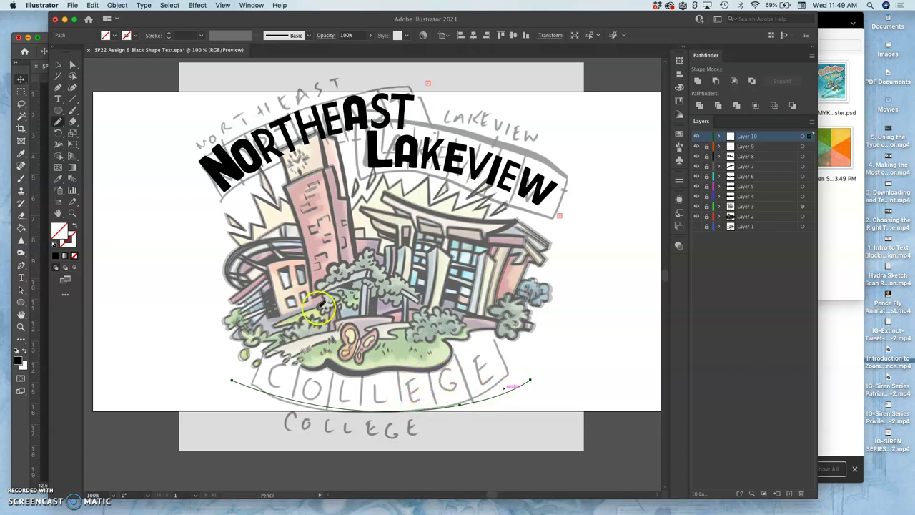
Adjust the arc's depth, tilt and position by deepening it slightly, rotating it a little counter-clockwise and moving it just below the sketched banner.
click(58, 66)
click(399, 409)
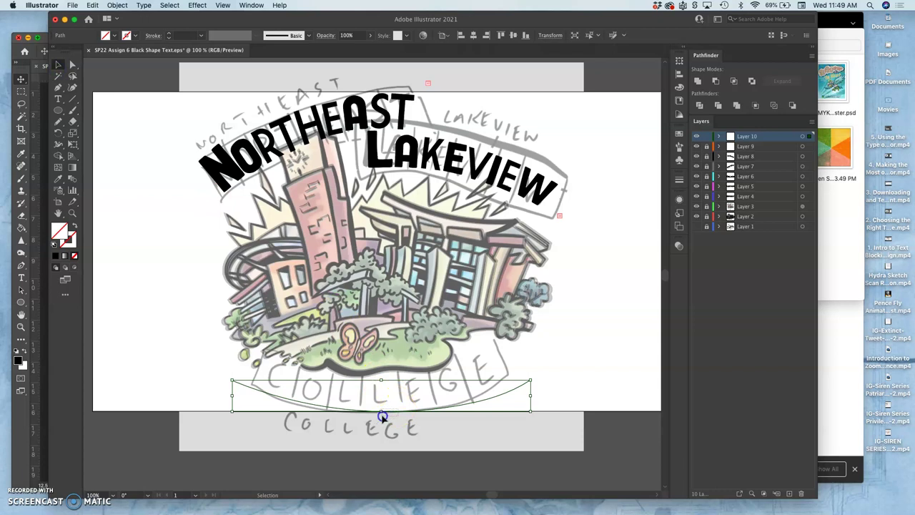
drag(382, 412, 381, 416)
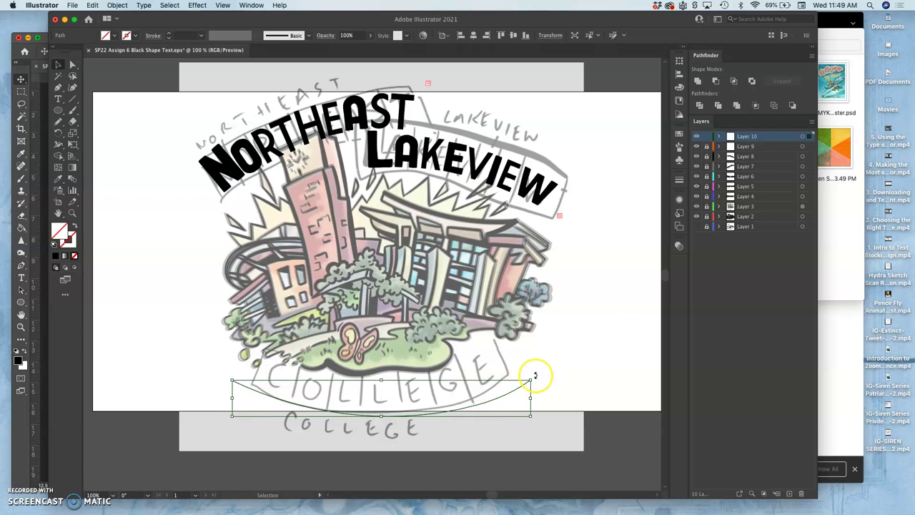
drag(535, 374, 534, 372)
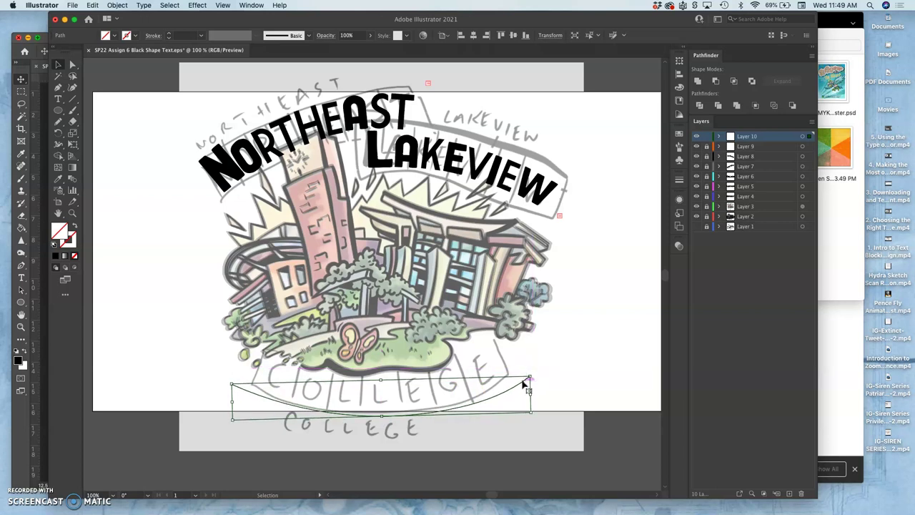
click(500, 371)
drag(475, 406, 474, 406)
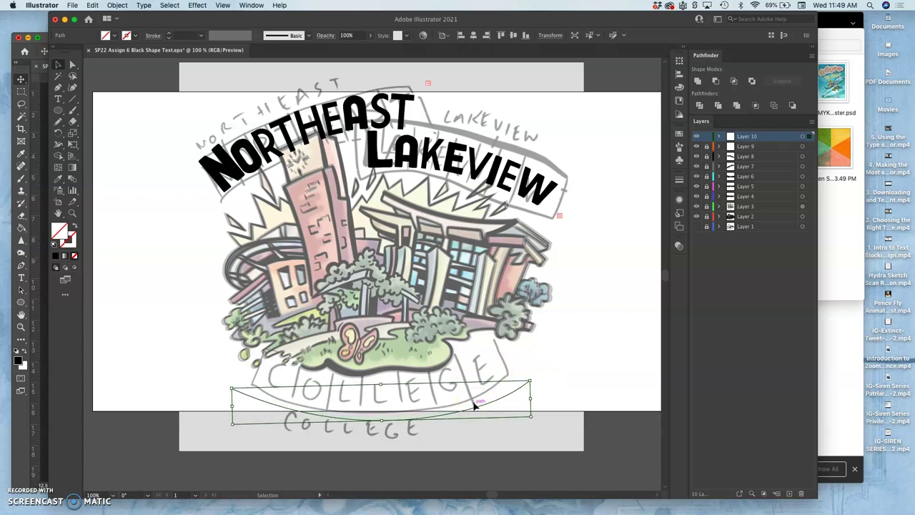
click(551, 319)
click(561, 290)
Unlock Layer 6, copy the large "College" text above the artboard, and lock the layer again.
scroll(561, 291, up, 3)
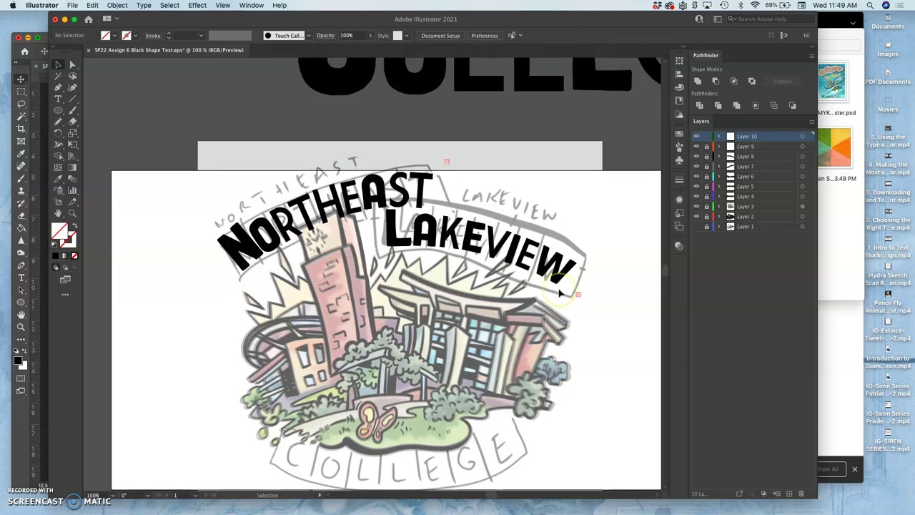
scroll(561, 292, up, 5)
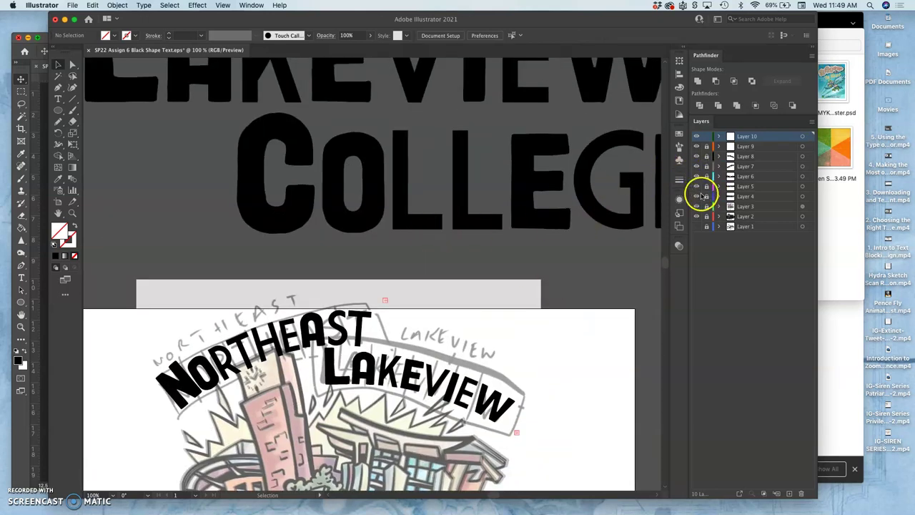
click(697, 177)
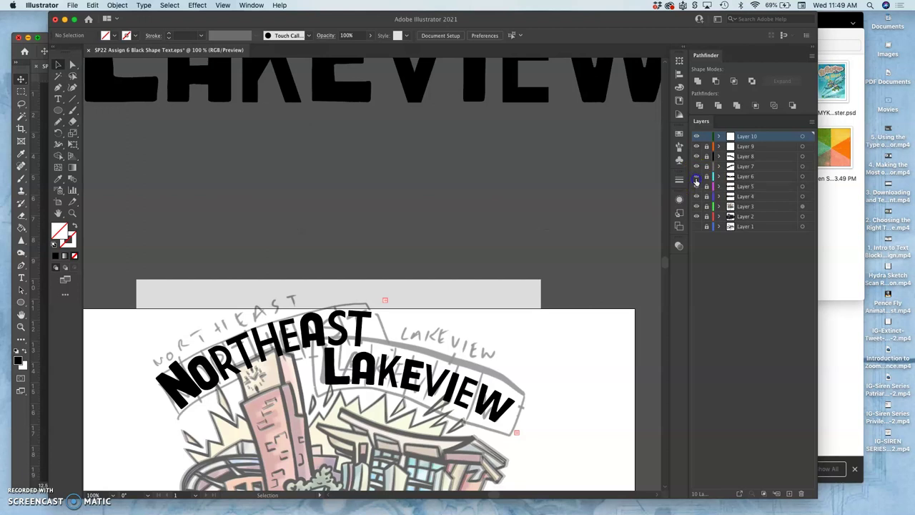
click(696, 178)
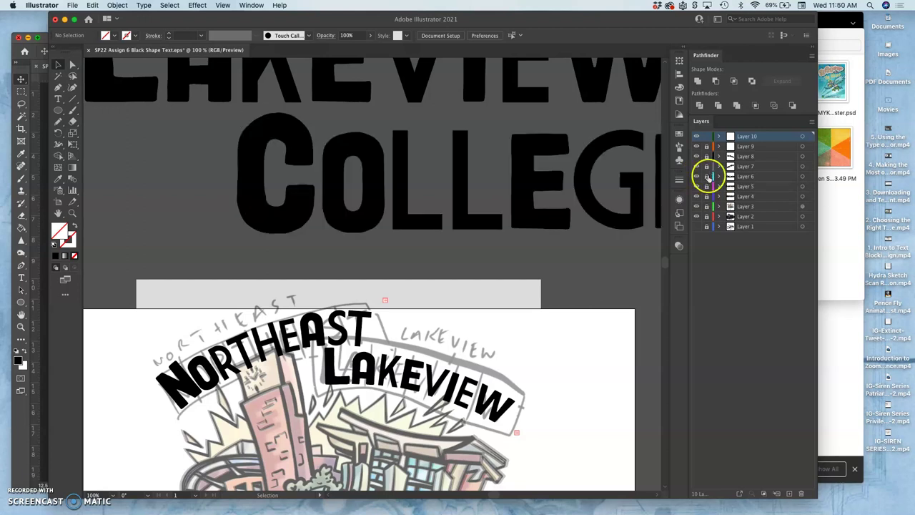
click(800, 177)
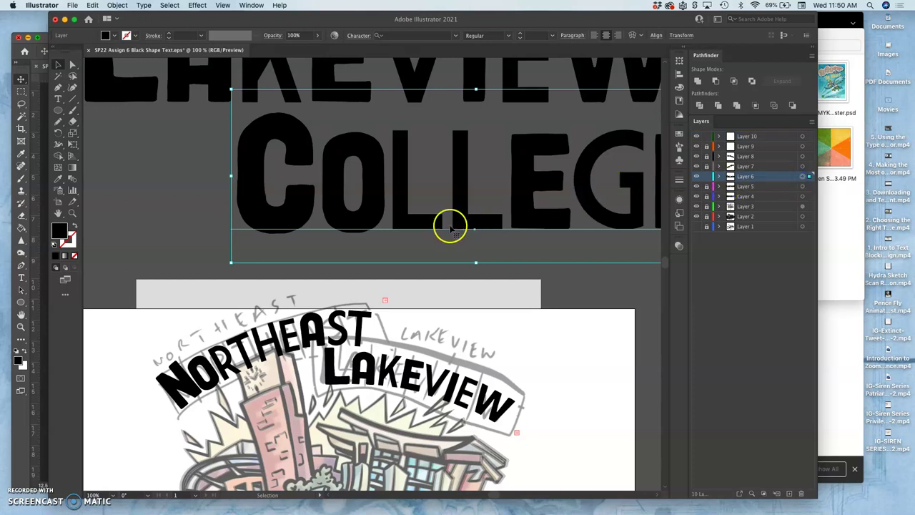
click(58, 98)
double_click(356, 212)
key(super+c)
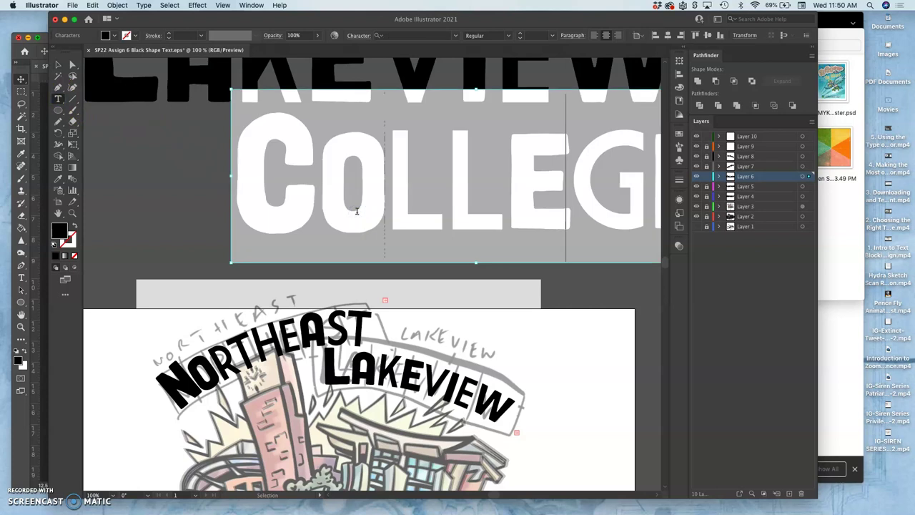
click(707, 176)
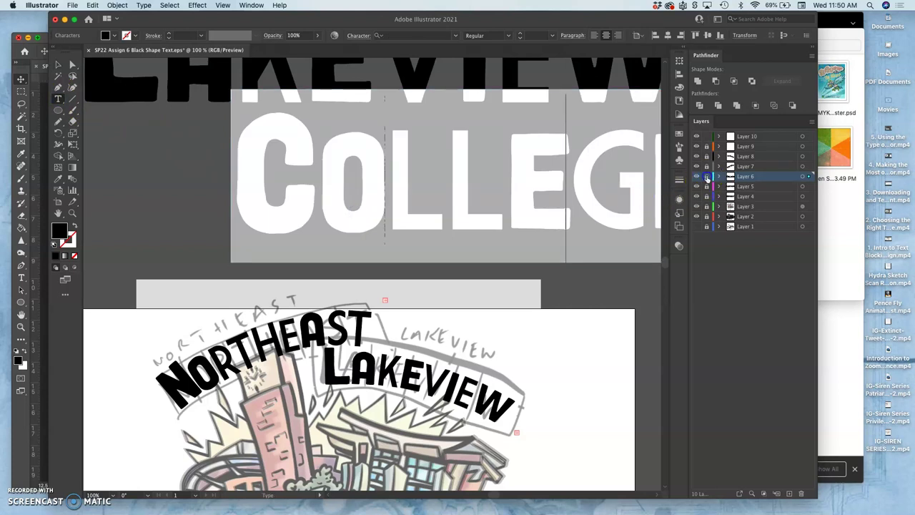
Paste the "College" text onto a new layer above Layer 6 and scale it down to about 40 percent of its size.
click(789, 493)
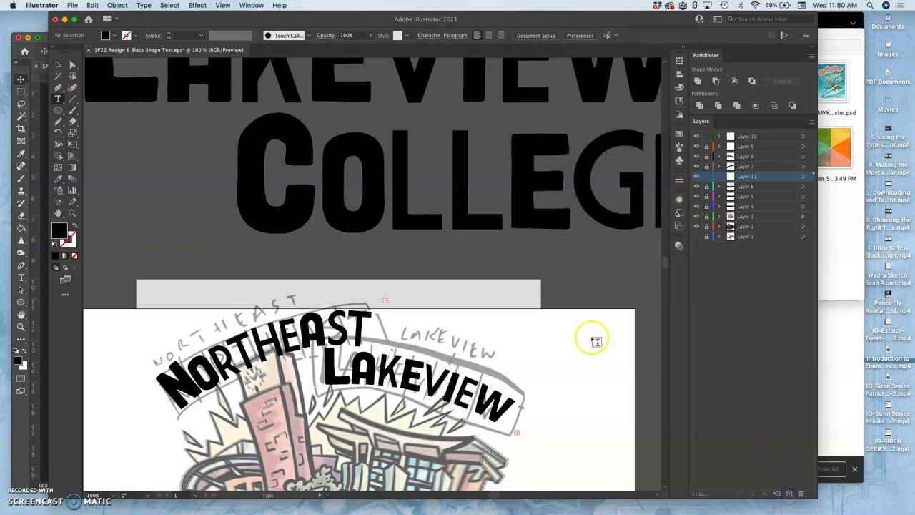
key(super+v)
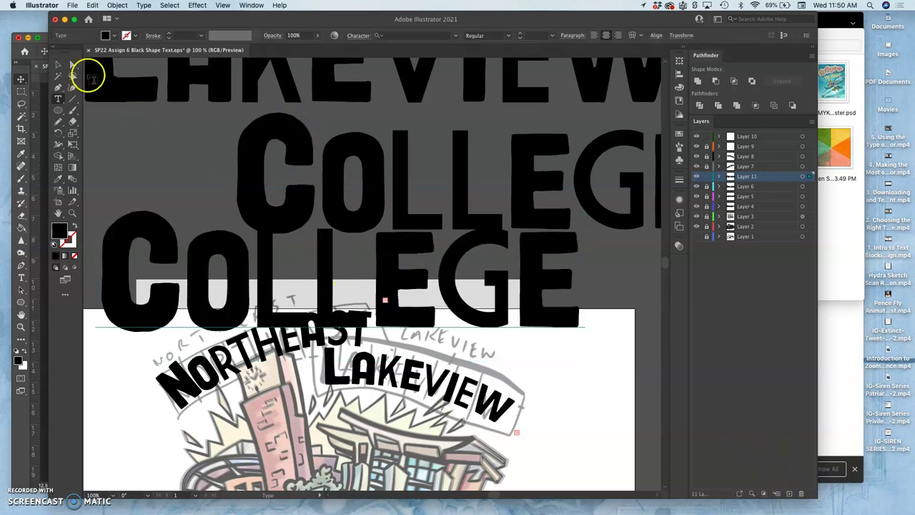
click(58, 65)
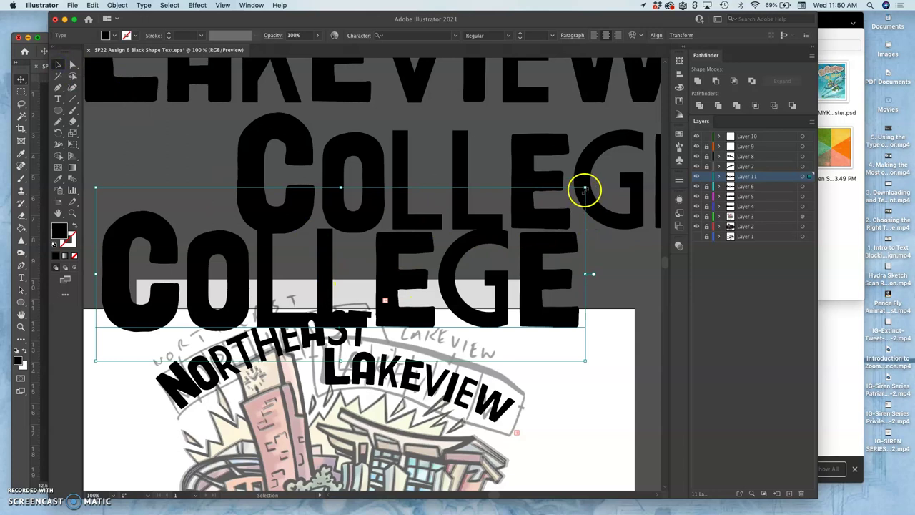
drag(585, 187, 370, 294)
scroll(400, 329, down, 5)
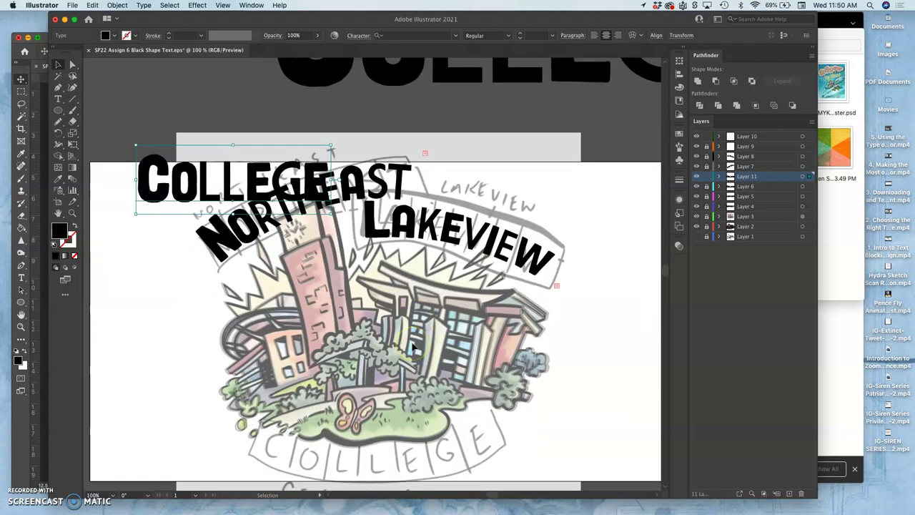
Copy the reduced "College" text and hide Layer 11.
click(262, 195)
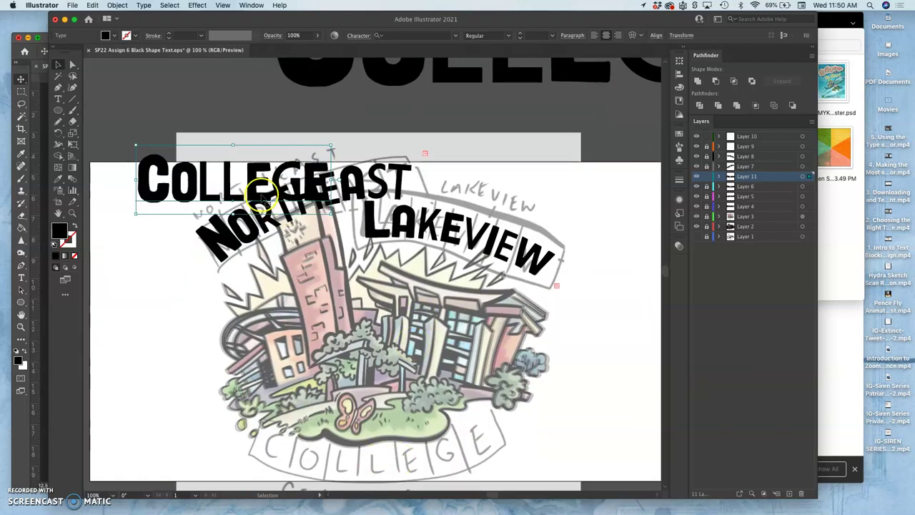
click(59, 98)
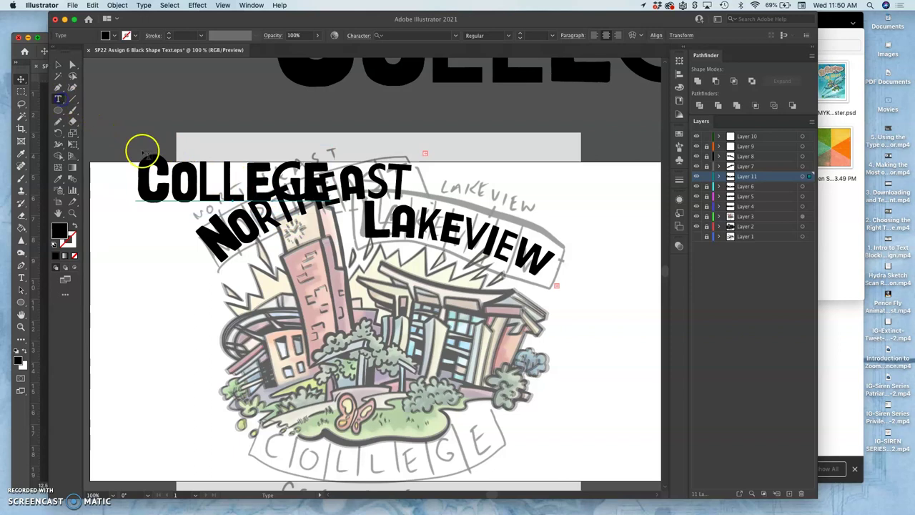
double_click(212, 184)
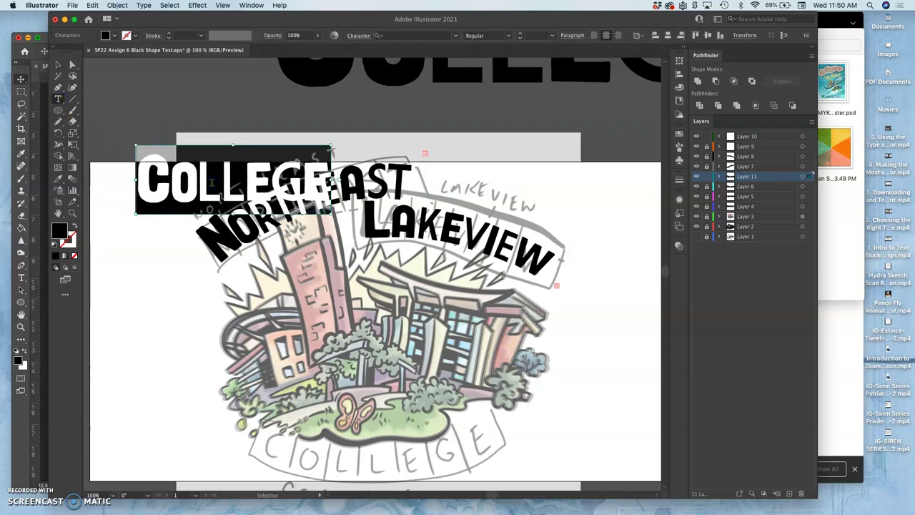
click(697, 176)
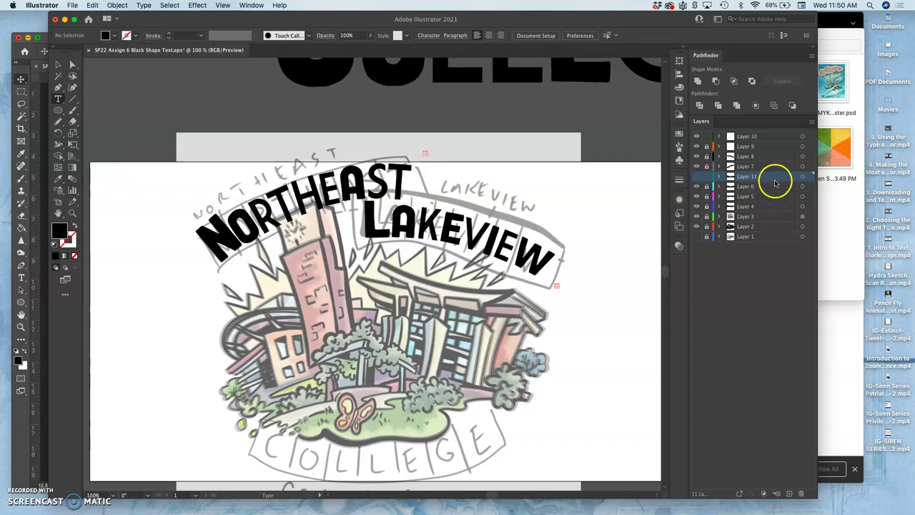
Paste the copied "College" text along the arc on Layer 10 with the Type on a Path tool.
click(749, 137)
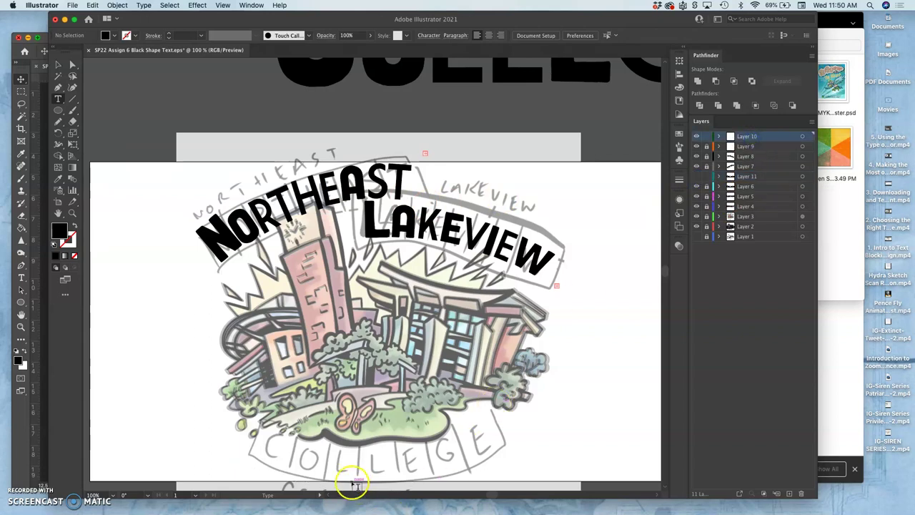
click(58, 100)
drag(59, 100, 77, 122)
scroll(259, 291, down, 3)
scroll(259, 291, down, 2)
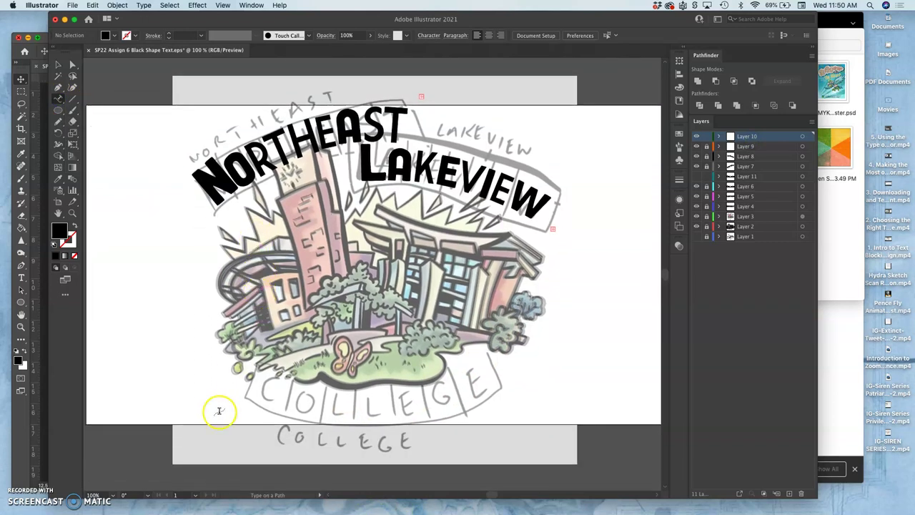
click(245, 410)
key(Escape)
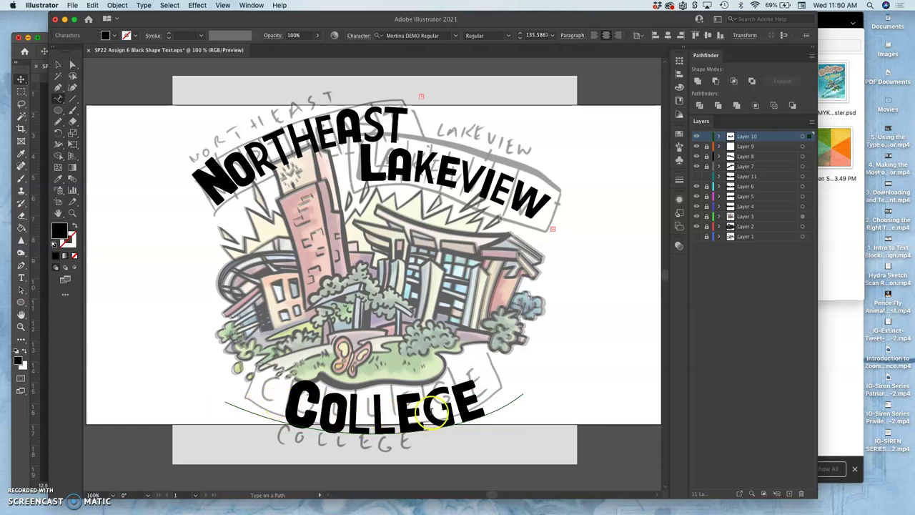
Retype the double L in the curved word "College" as heavier letters and delete the original thin pair.
drag(482, 402, 340, 411)
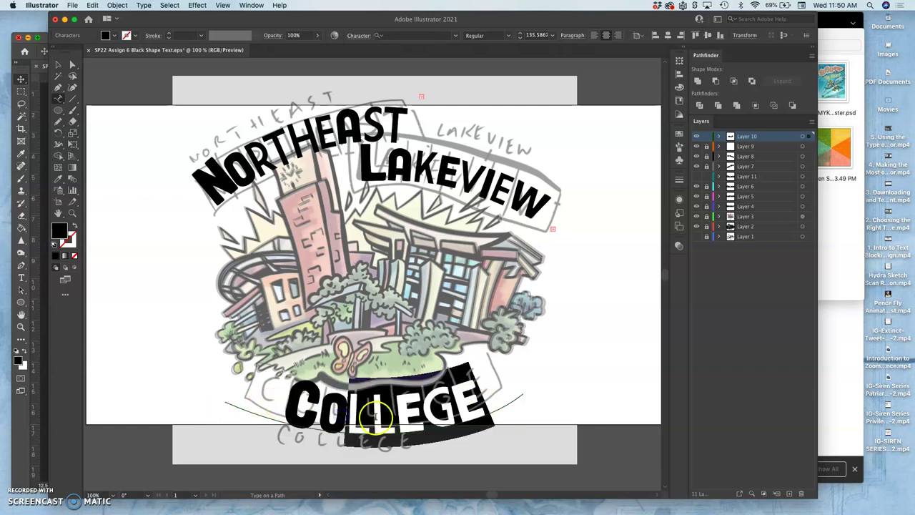
click(373, 415)
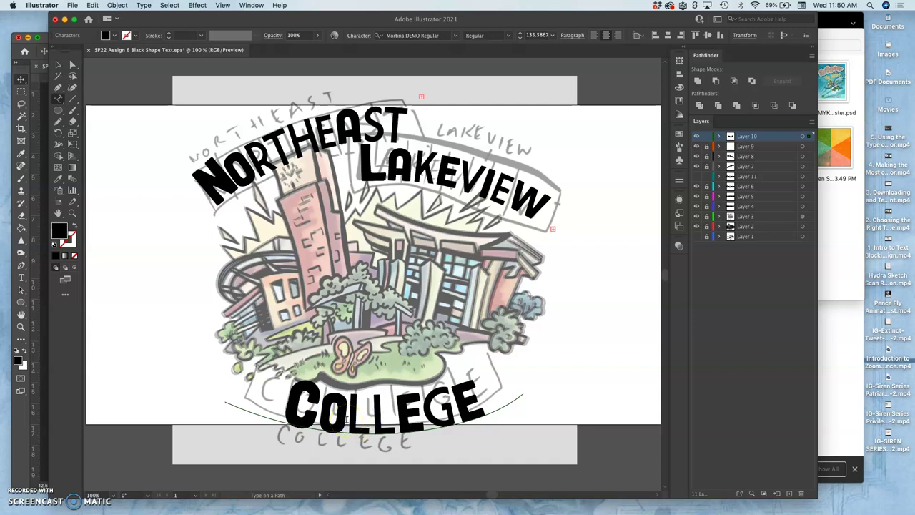
click(346, 420)
text(LL)
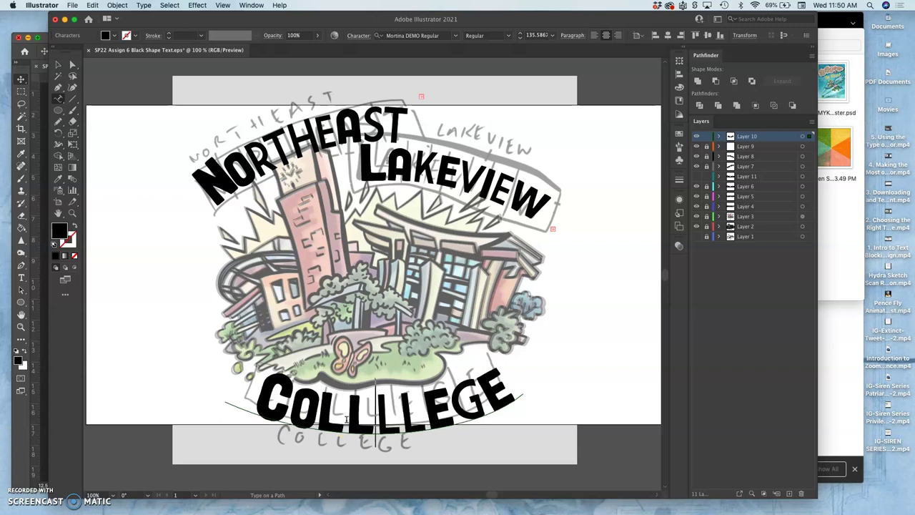
drag(420, 416, 382, 419)
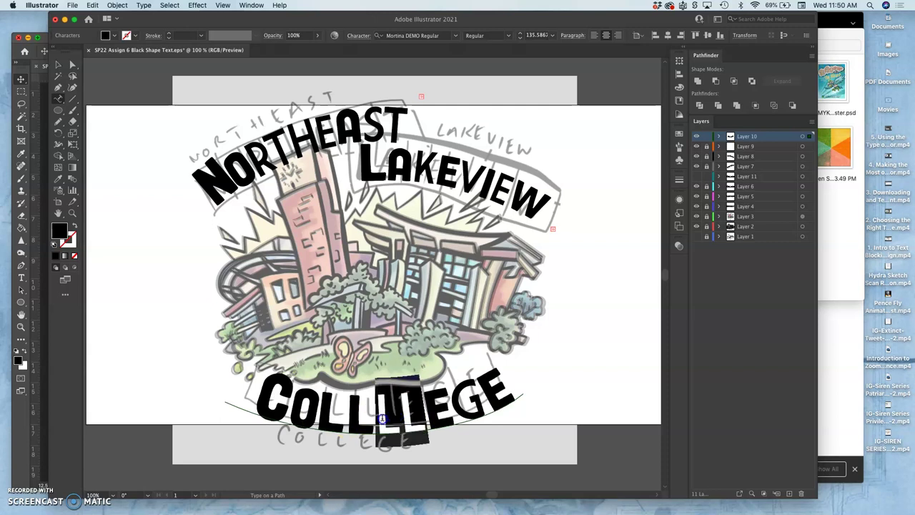
key(BackSpace)
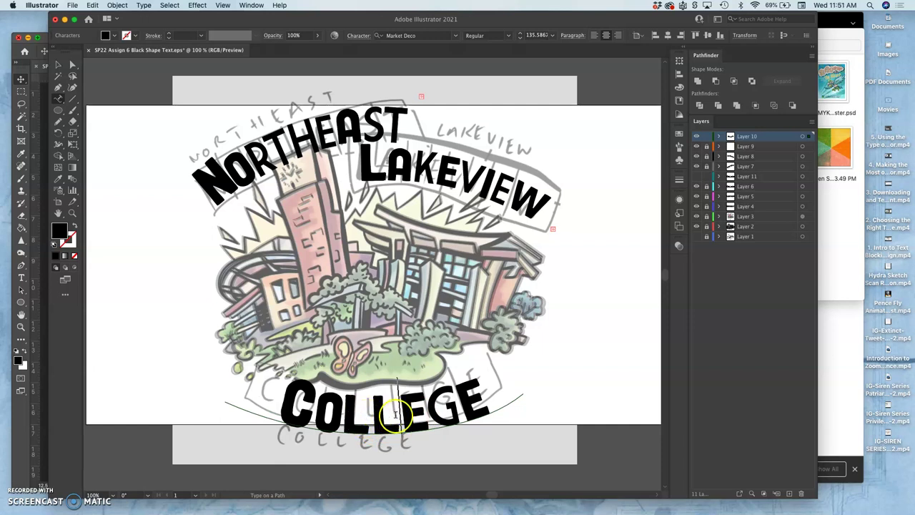
Try inserting a heavier "g" before the thin G in the curved word "College".
drag(453, 406, 440, 406)
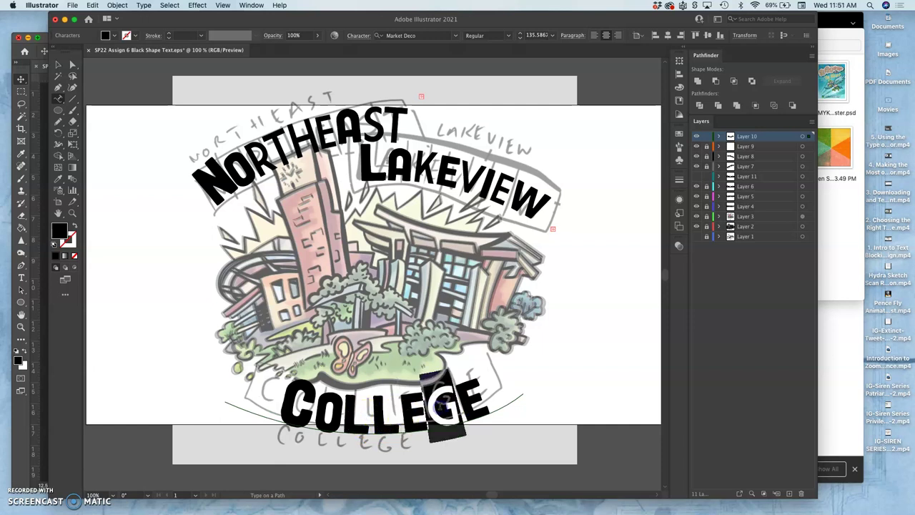
click(440, 406)
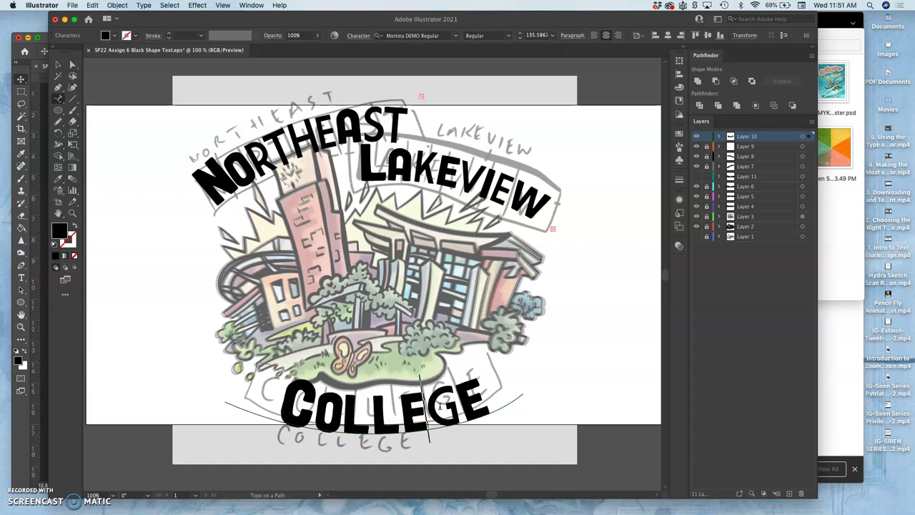
text(g)
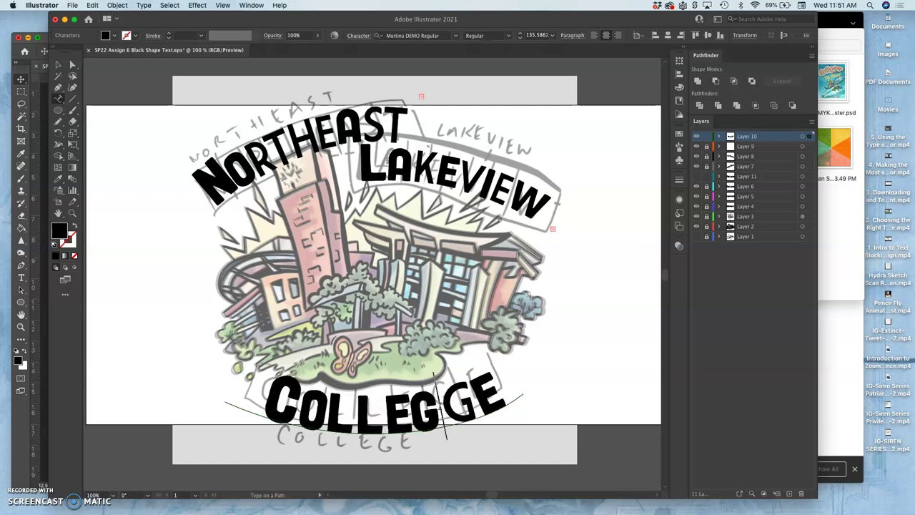
key(BackSpace)
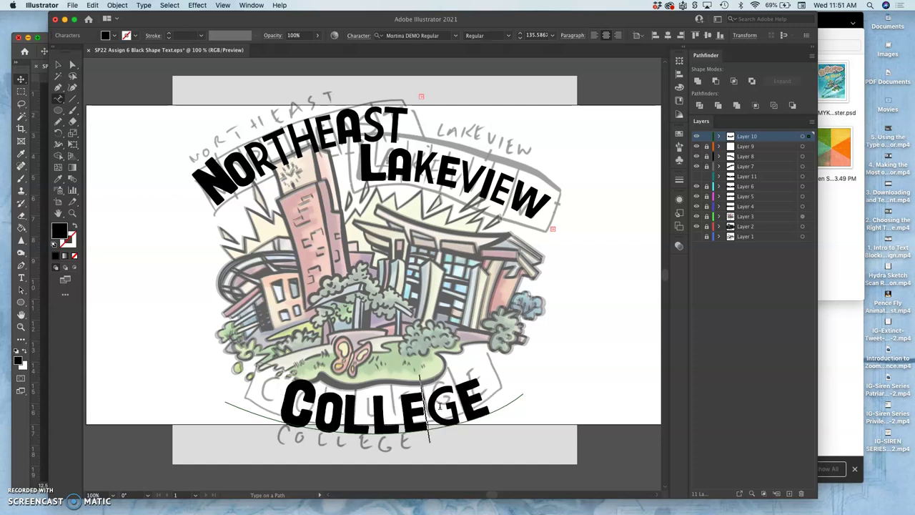
Reduce the font size of the initial C in the curved "College" text to 153 pt.
click(493, 394)
click(476, 391)
click(306, 406)
drag(311, 404, 301, 399)
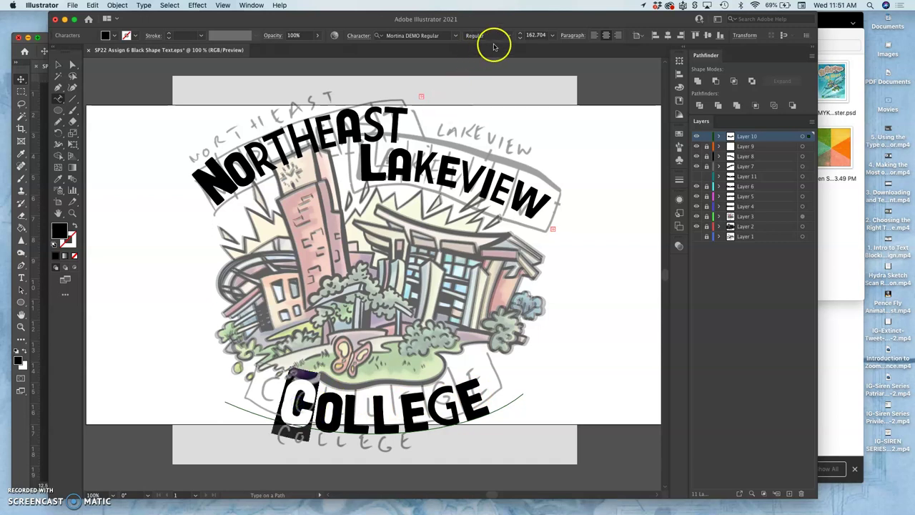
click(520, 40)
click(519, 39)
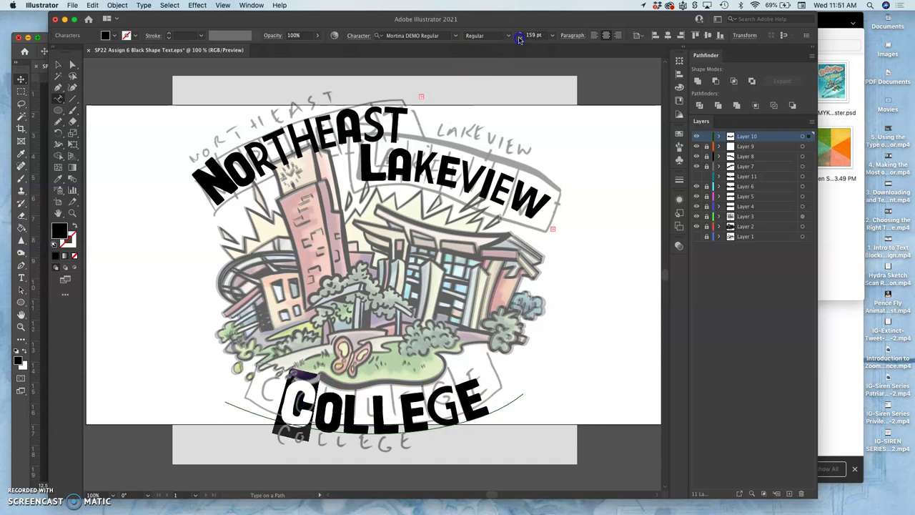
click(519, 40)
click(520, 39)
click(520, 39)
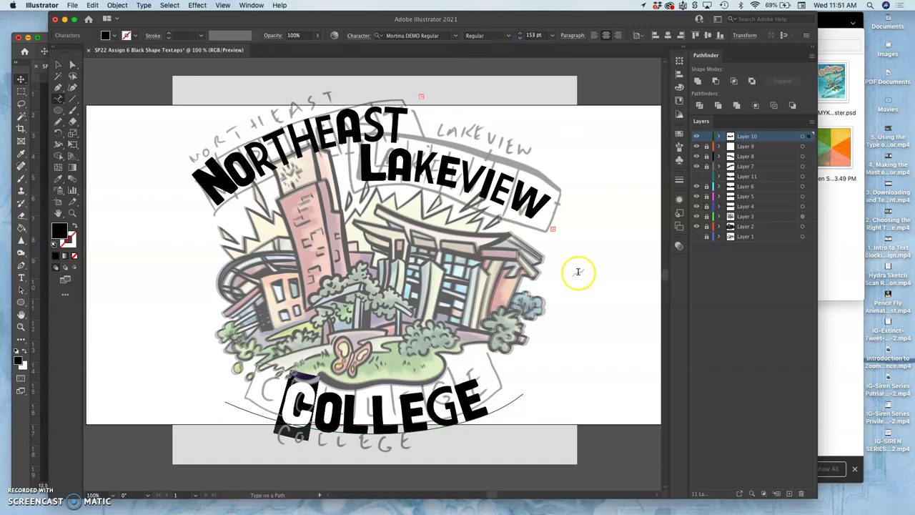
Increase the font size of the final E in "College" to 144 pt.
drag(474, 399, 461, 400)
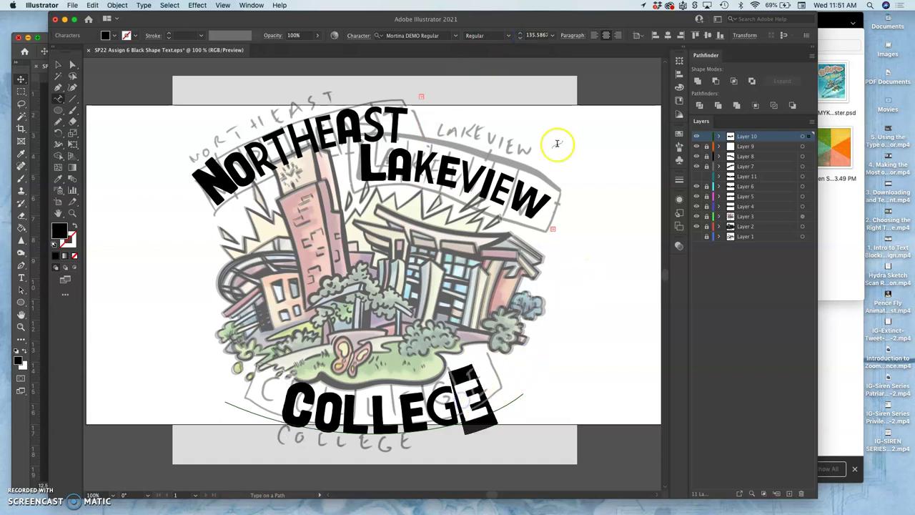
click(522, 34)
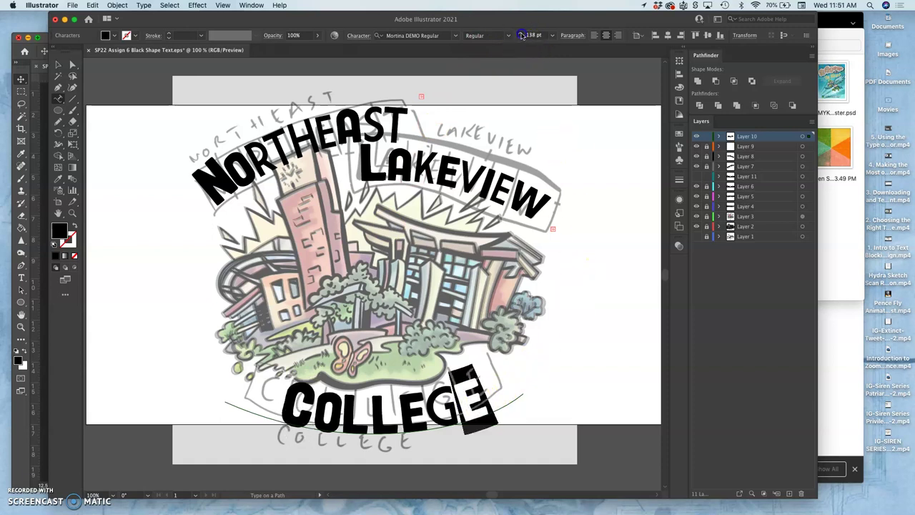
click(523, 33)
click(523, 33)
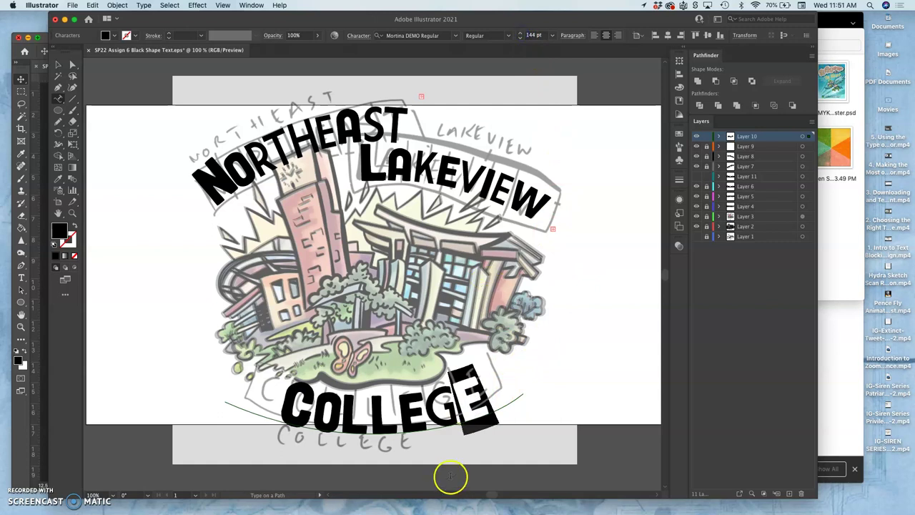
Widen the kerning between individual letters of "College", including the E–G and O–L pairs.
click(456, 411)
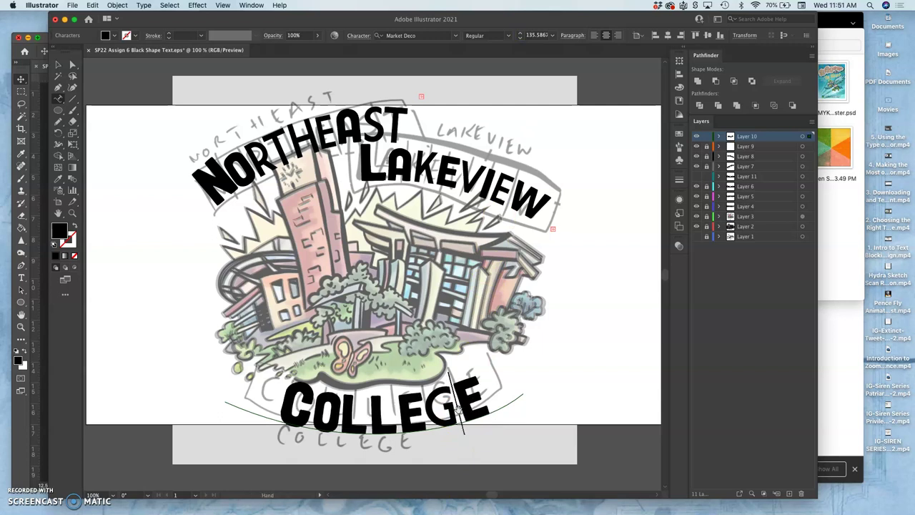
key(Left)
key(alt+Right)
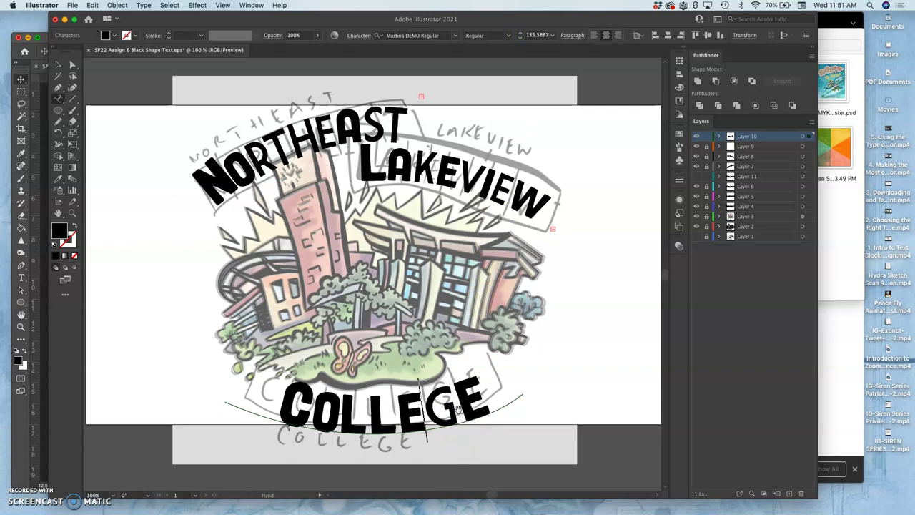
key(alt+Right)
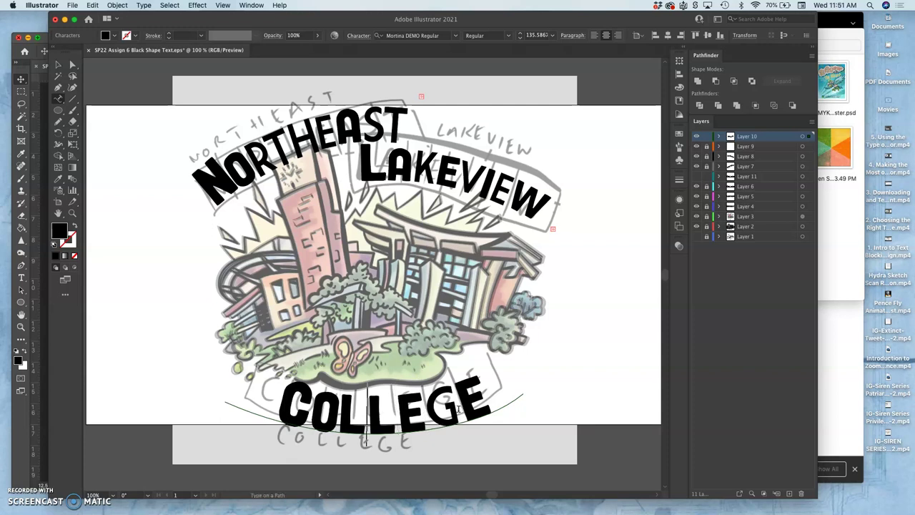
key(Left)
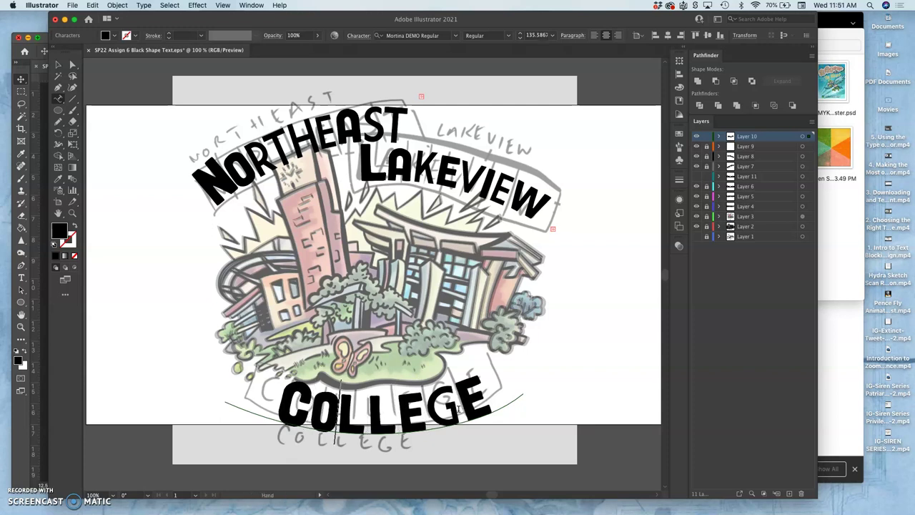
key(Left)
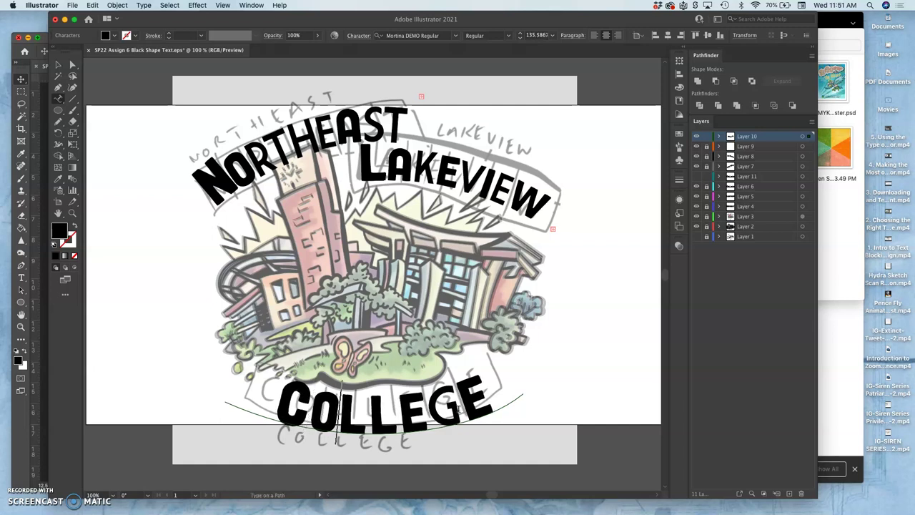
key(alt+Right)
key(alt+Right)
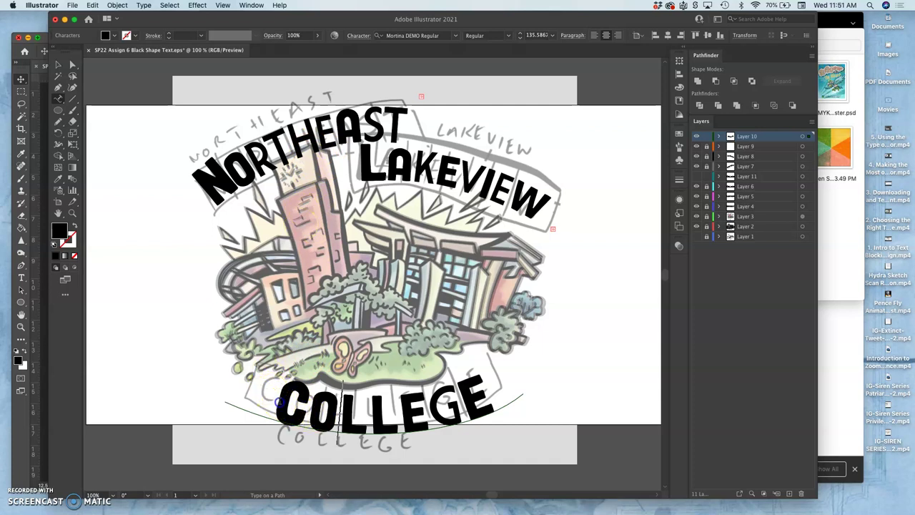
Try setting the whole curved word "College" to a uniform font size of 136 pt.
drag(270, 407, 489, 401)
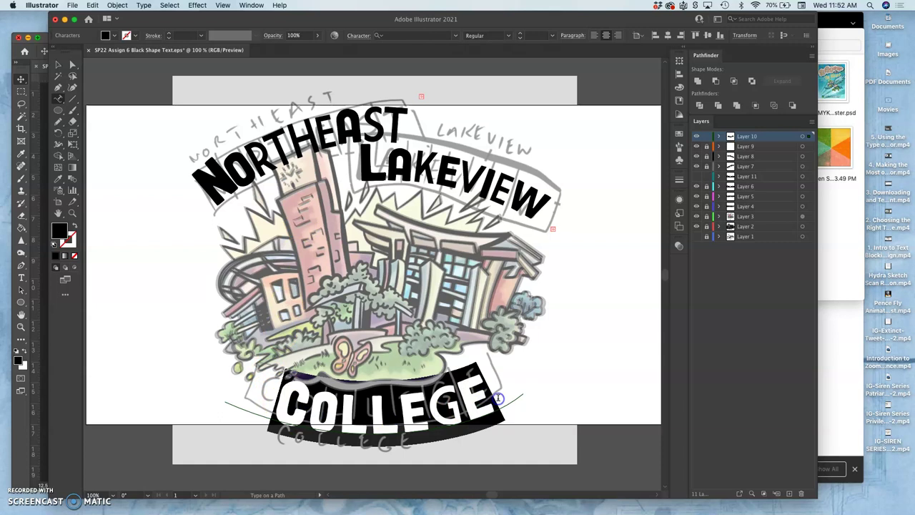
click(521, 37)
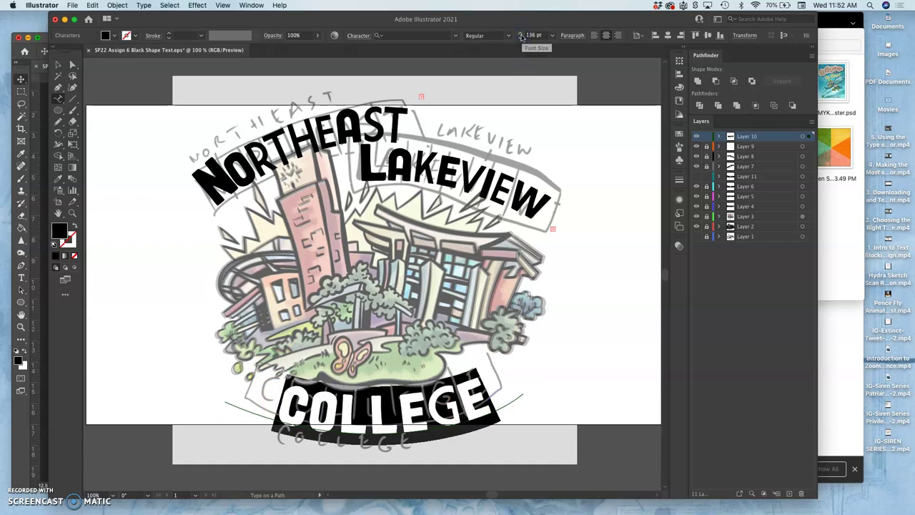
key(super)
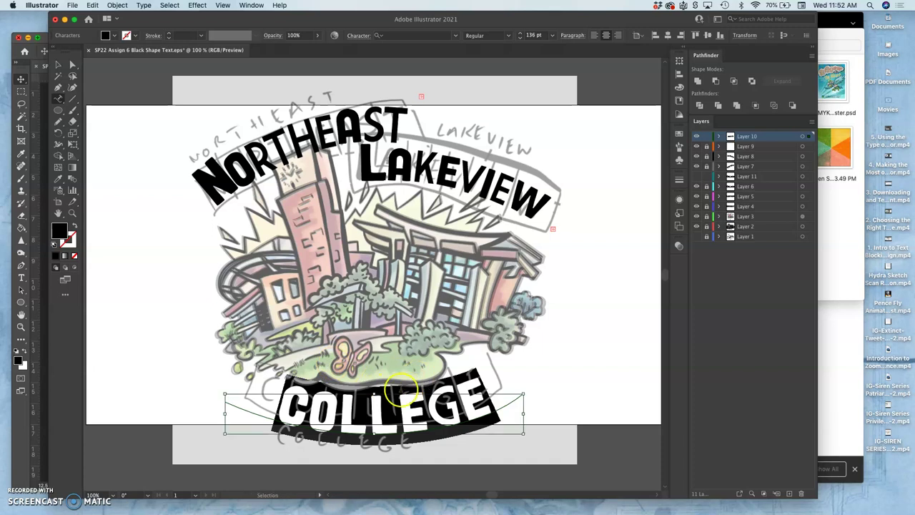
double_click(401, 390)
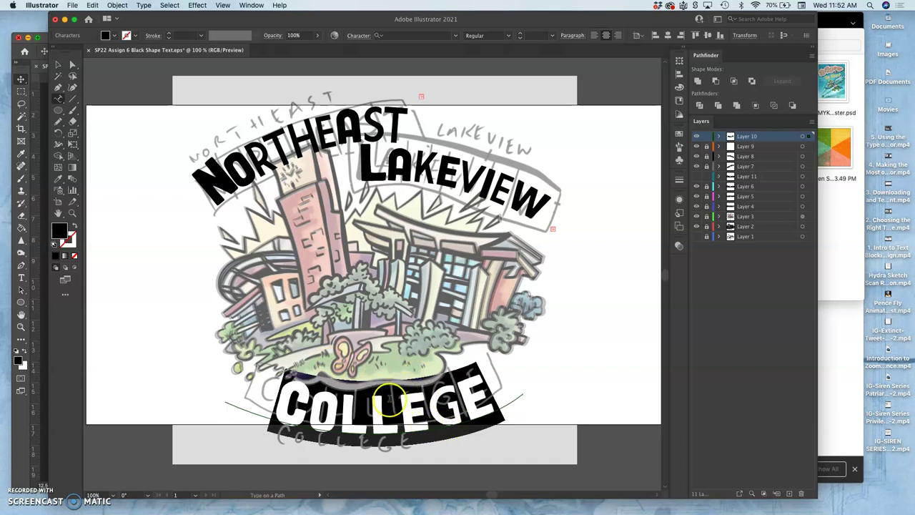
Increase the tracking across the whole word "College" and enlarge its letters slightly so it spreads along the arc.
key(alt+Right)
key(alt+Right)
key(alt+Right)
key(alt+Right)
key(alt+Right)
key(alt+Right)
key(alt+Right)
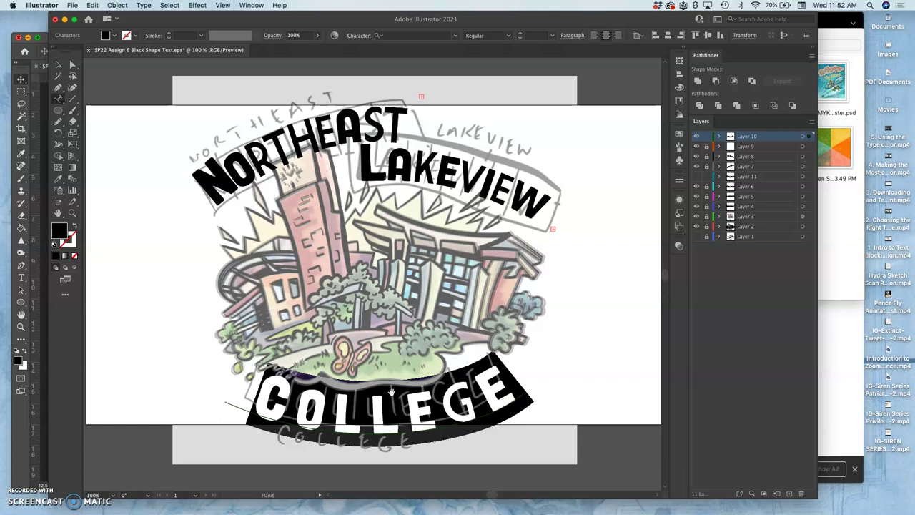
key(super+shift+period)
key(super+shift+period)
key(super+shift+comma)
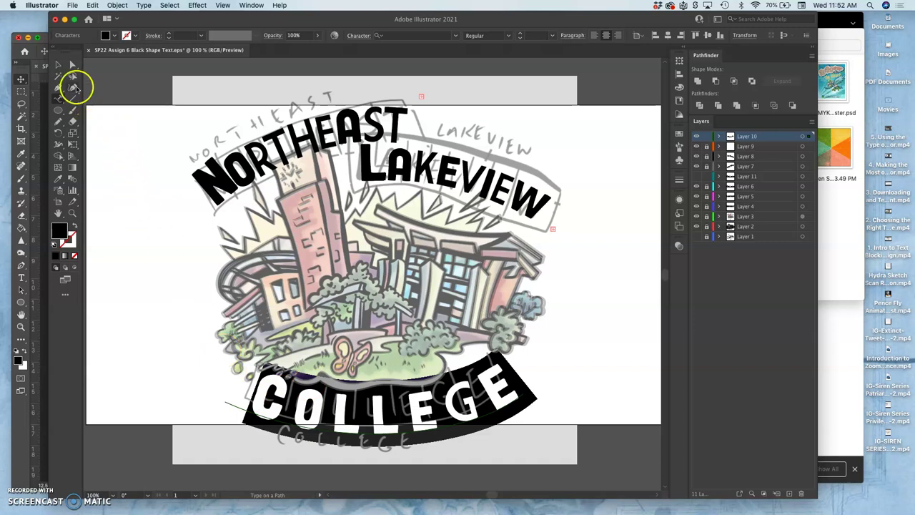
Rotate the curved "College" text slightly clockwise and shift it a little to the left beneath the illustration.
click(59, 63)
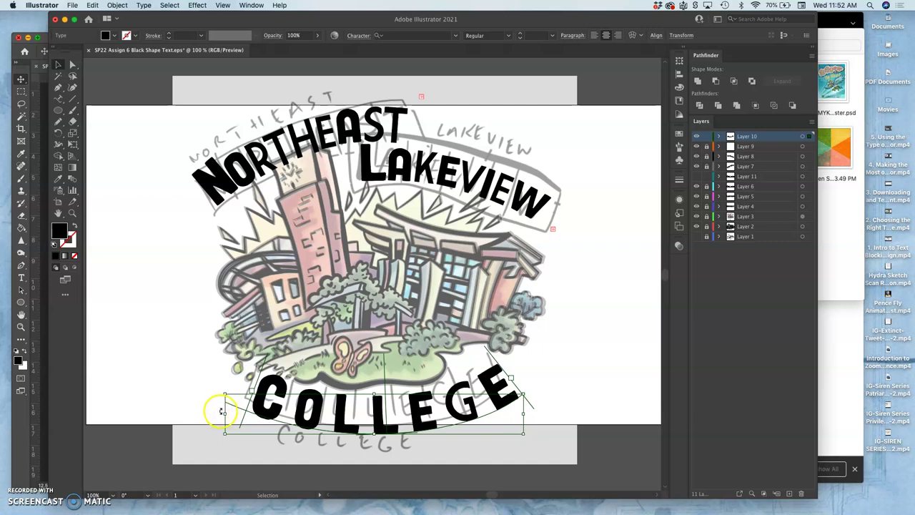
drag(223, 411, 217, 405)
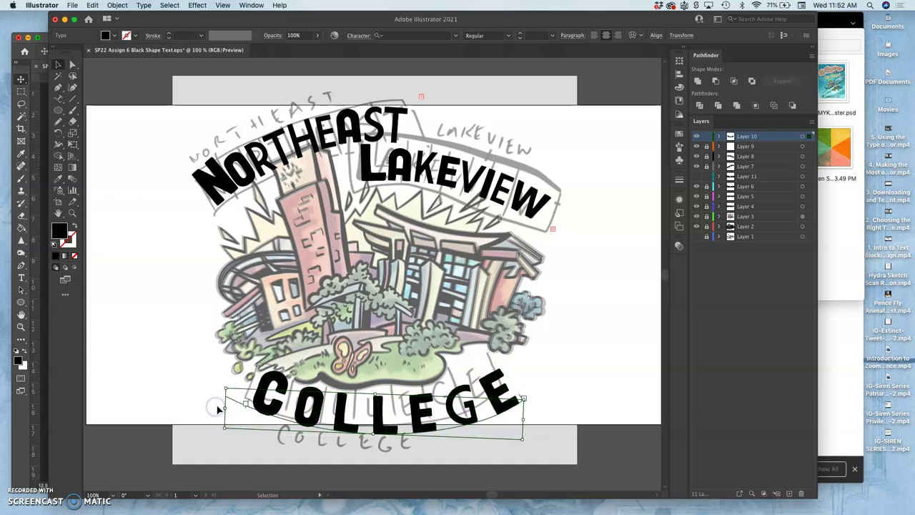
click(220, 412)
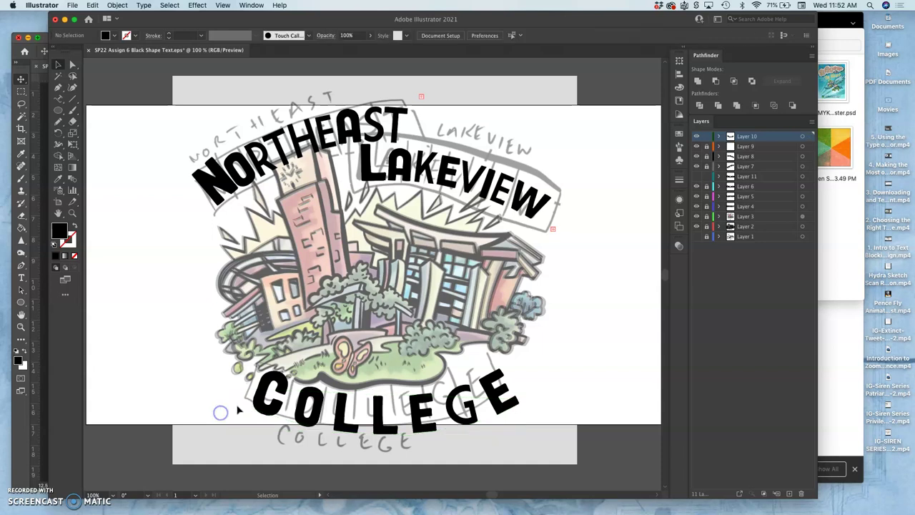
drag(269, 404, 260, 408)
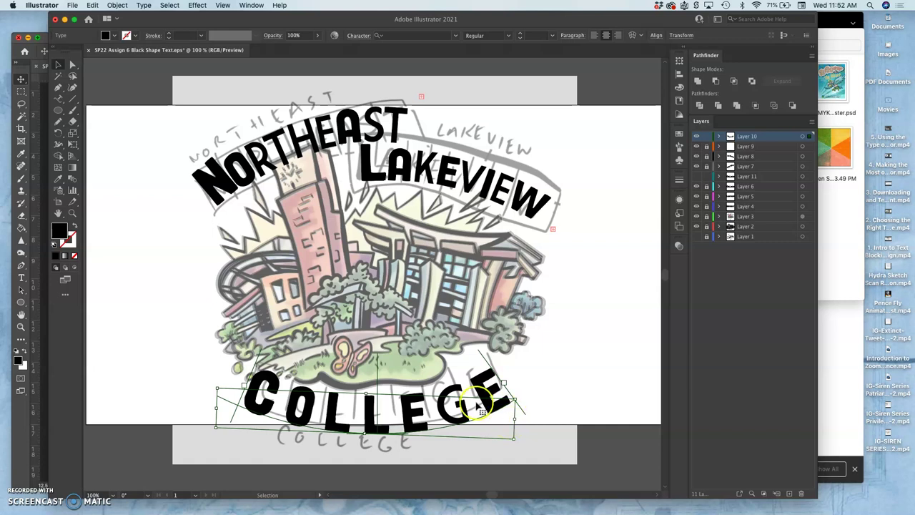
click(458, 422)
click(551, 403)
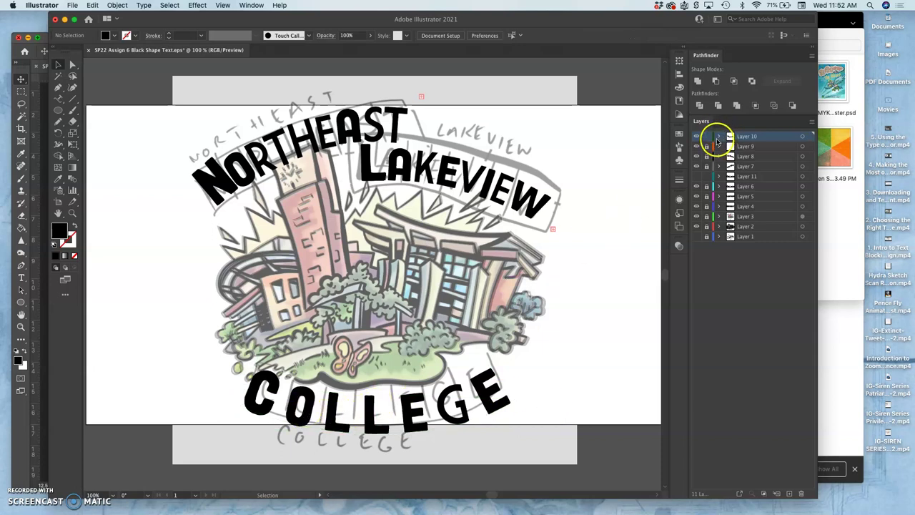
Change the font of the letter O in the curved word "College" to Market Deco.
click(802, 137)
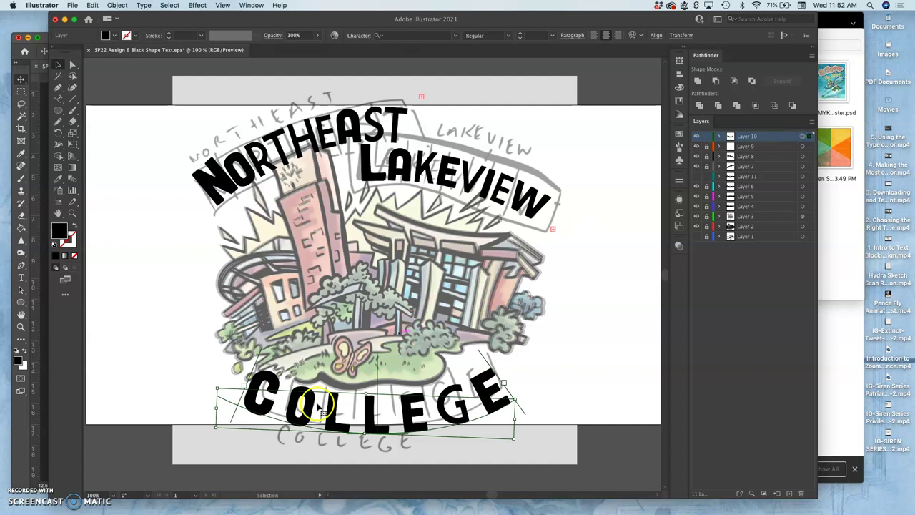
click(59, 98)
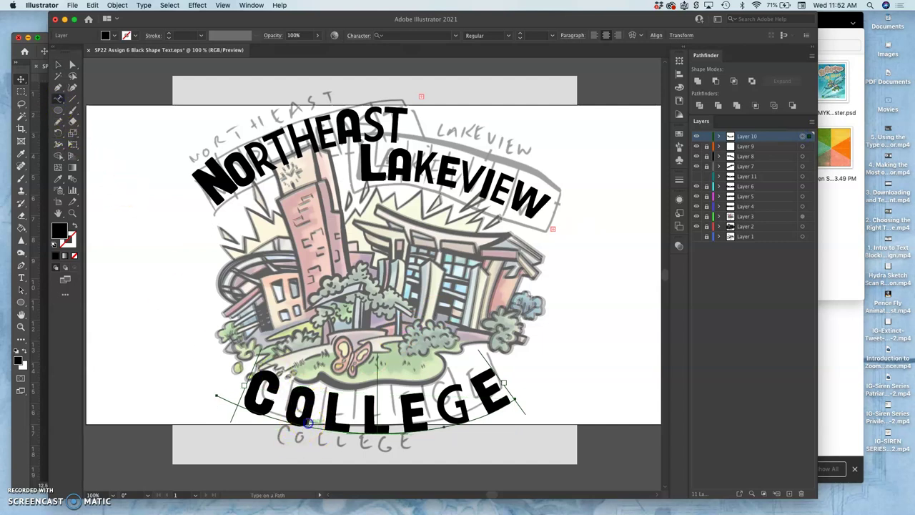
click(307, 422)
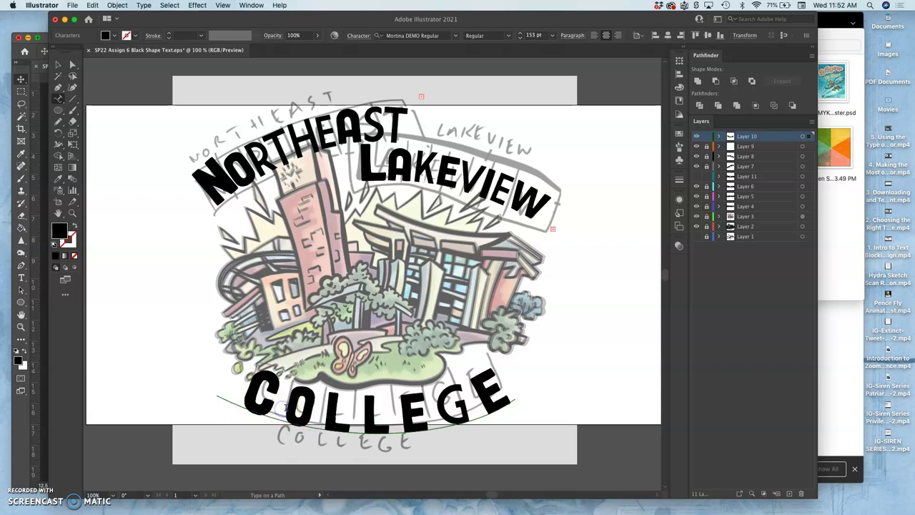
drag(303, 410, 306, 411)
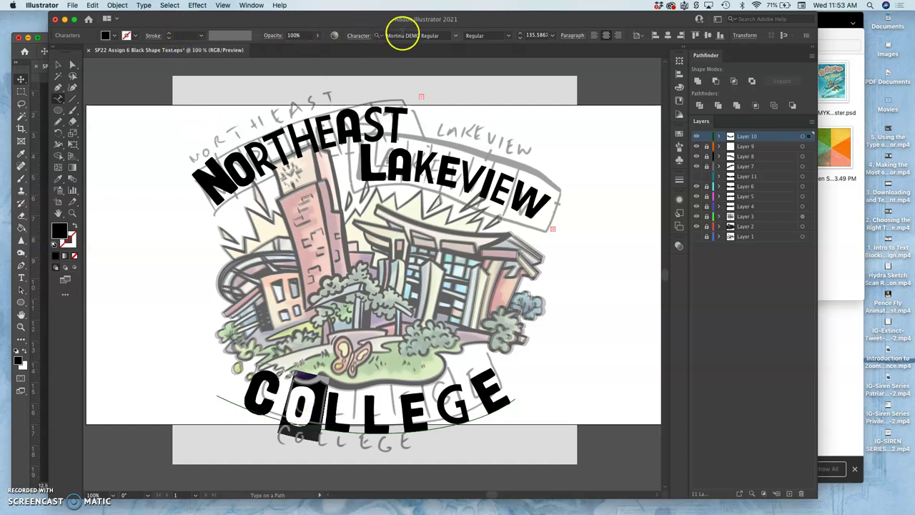
click(404, 36)
text(Mar)
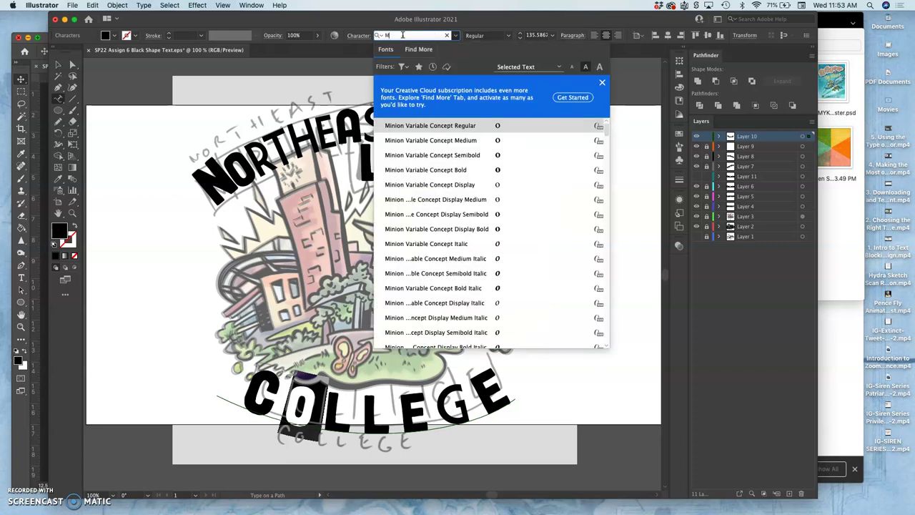
key(Return)
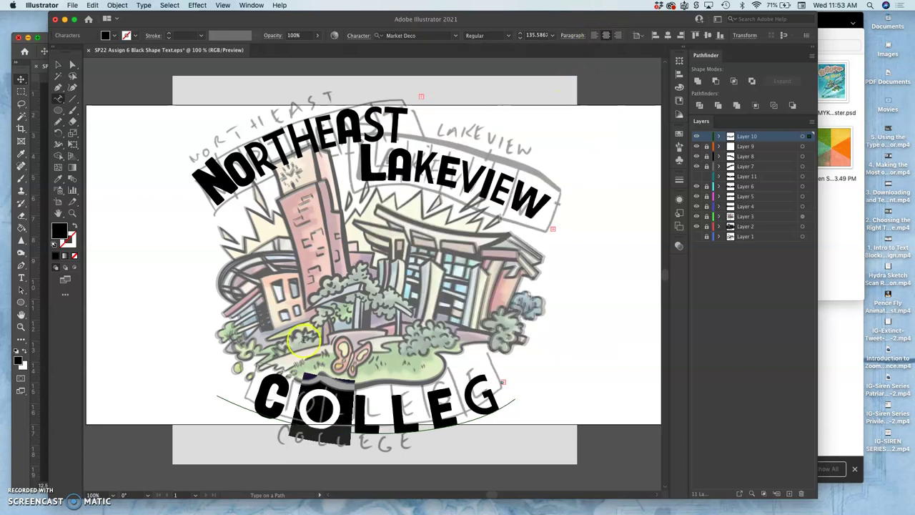
Reduce the font size of the O in the curved "College" to 113 pt so the whole word fits on its path.
click(522, 40)
click(521, 39)
click(521, 39)
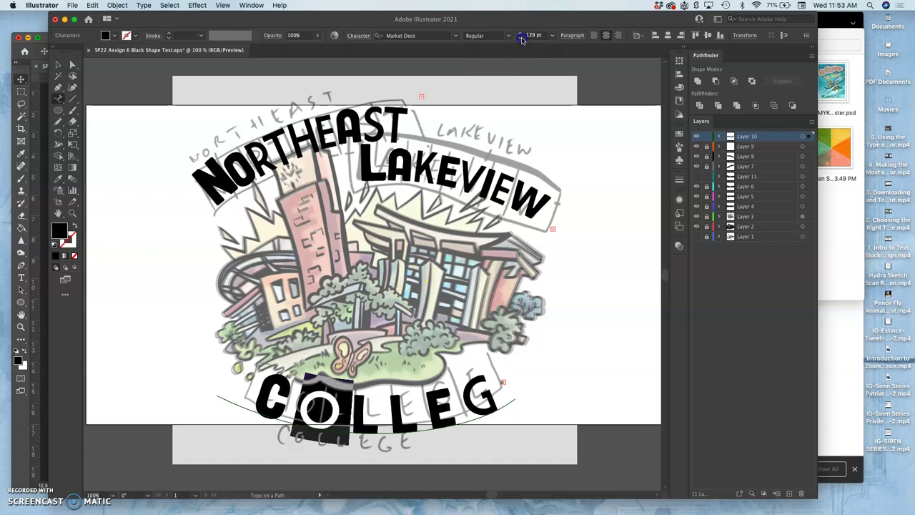
click(521, 40)
click(521, 39)
click(522, 40)
click(522, 39)
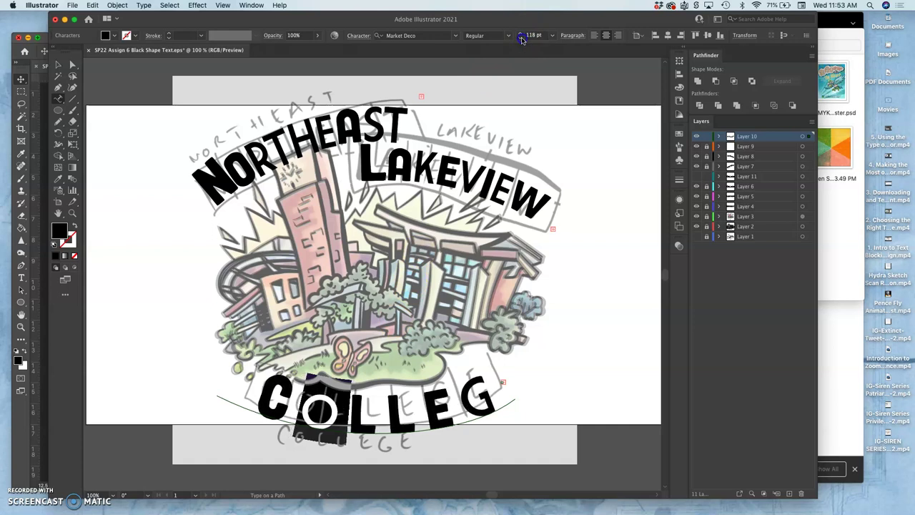
click(522, 39)
click(521, 39)
click(521, 40)
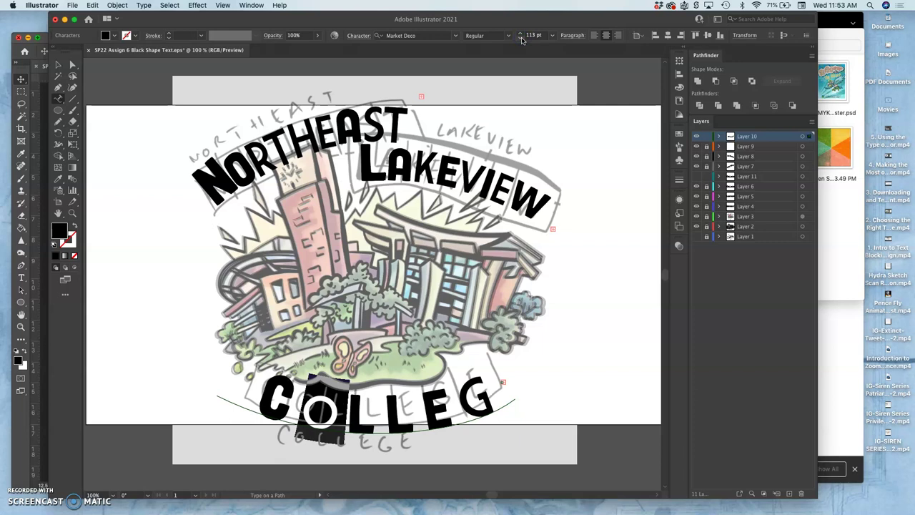
click(522, 39)
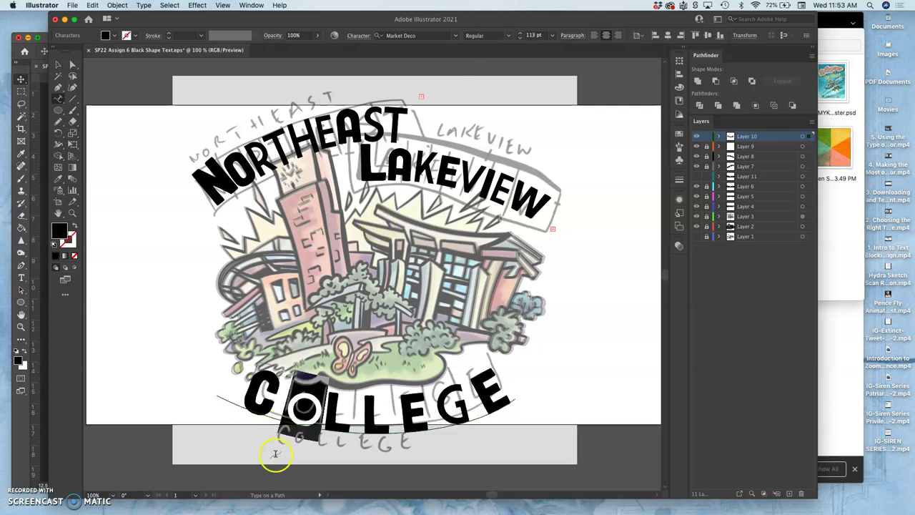
Tighten the kerning between the C and the O of the curved word "College".
click(289, 411)
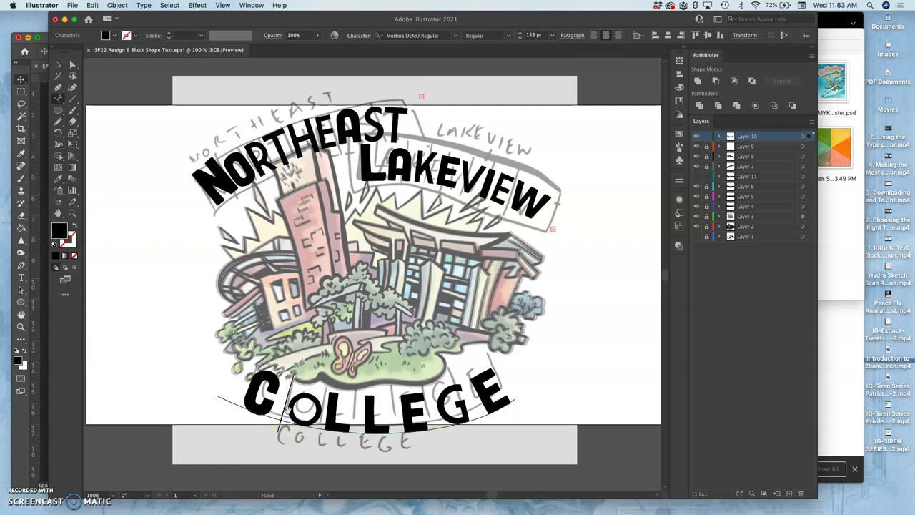
key(alt+Left)
key(alt+Left)
key(alt+Left)
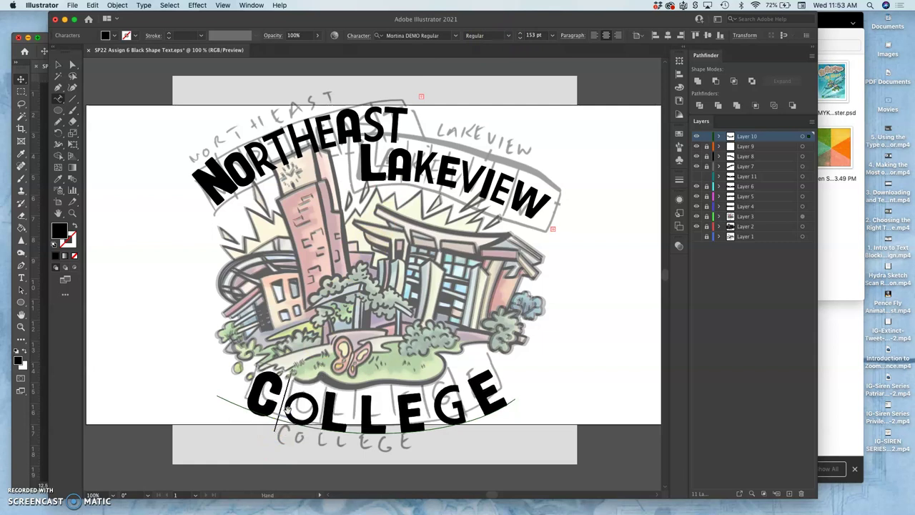
key(alt+Left)
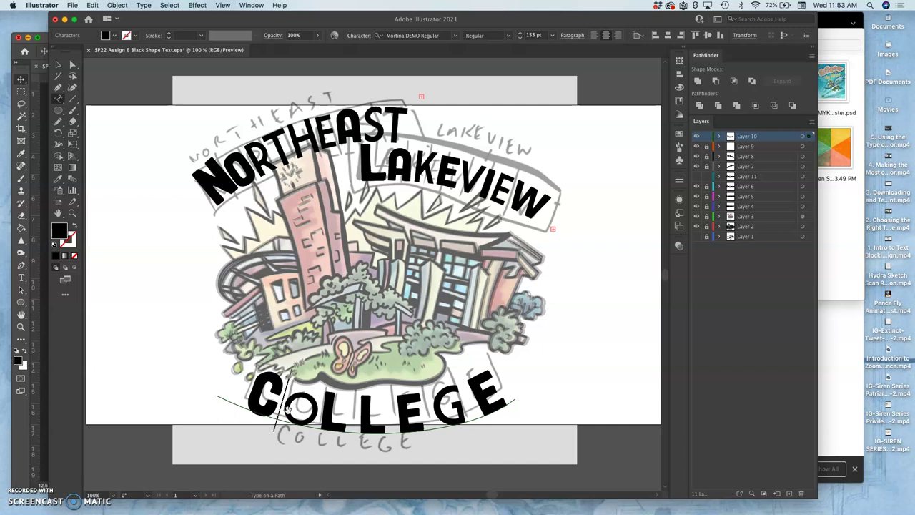
key(super+minus)
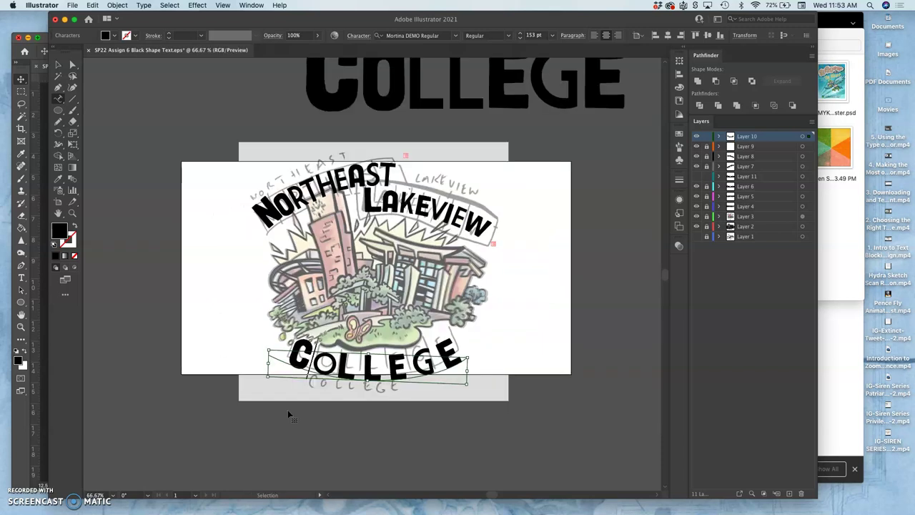
scroll(288, 414, up, 2)
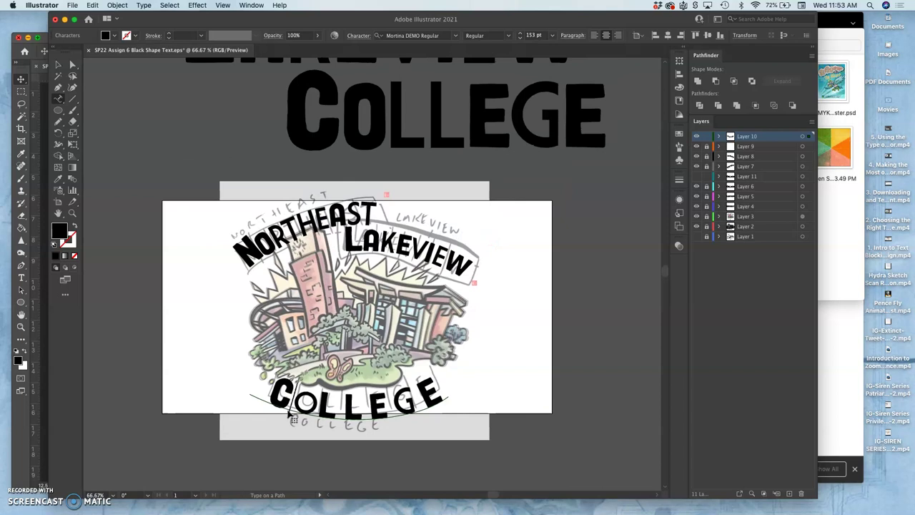
Delete the hidden Layer 11 from the document.
click(463, 403)
click(697, 178)
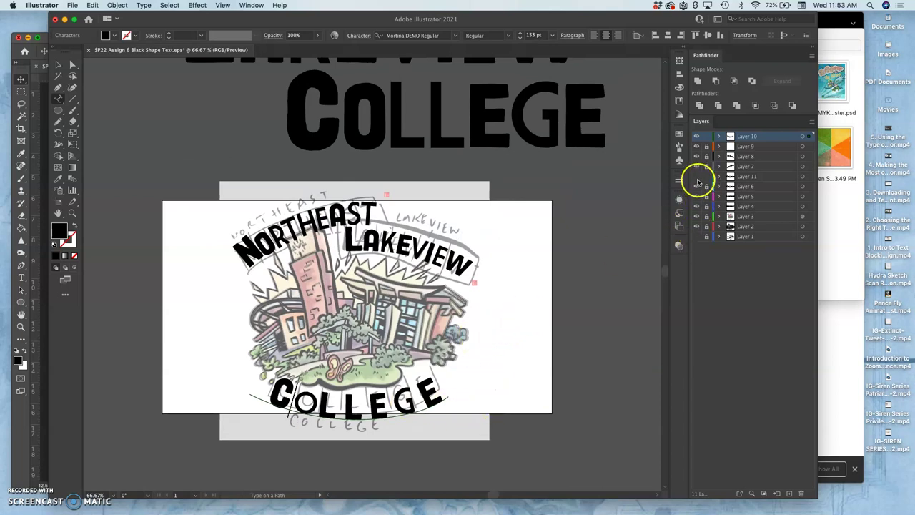
click(697, 178)
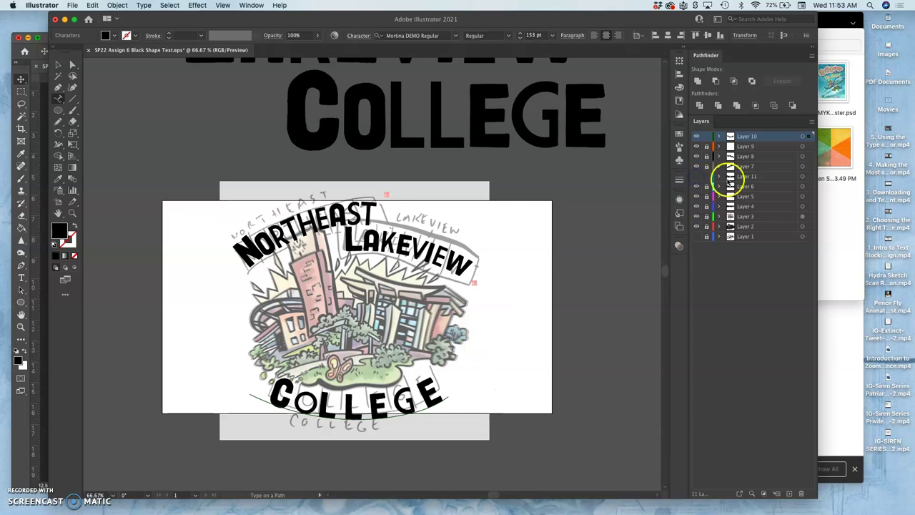
drag(739, 180, 800, 494)
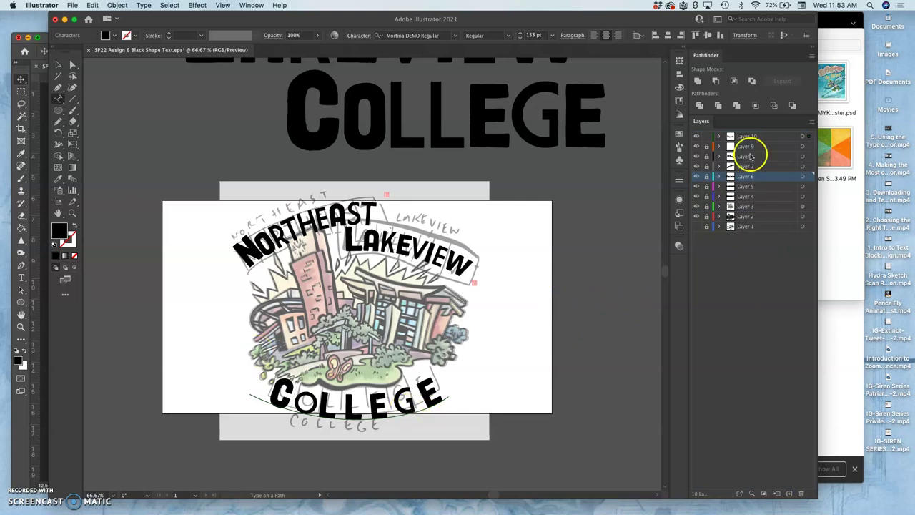
Lock Layer 10 and add a new layer above it for drawing with the Pen tool.
click(705, 137)
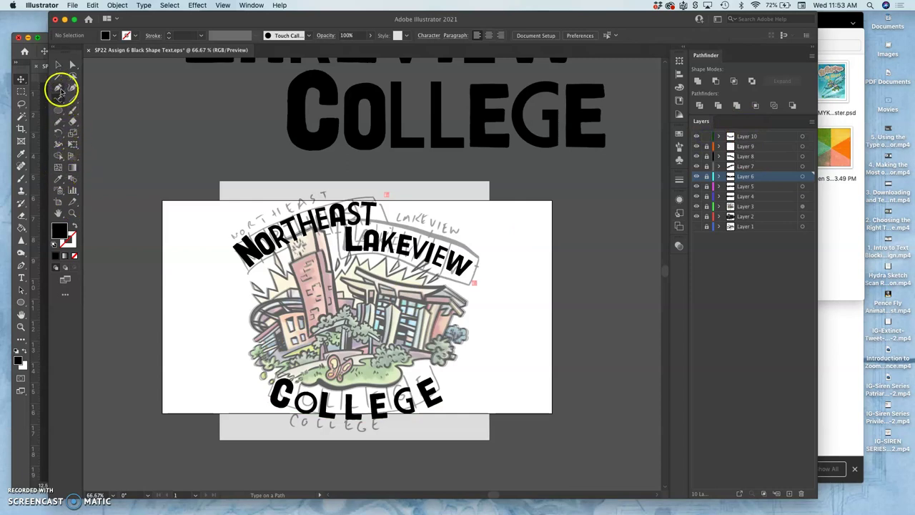
click(58, 87)
click(757, 138)
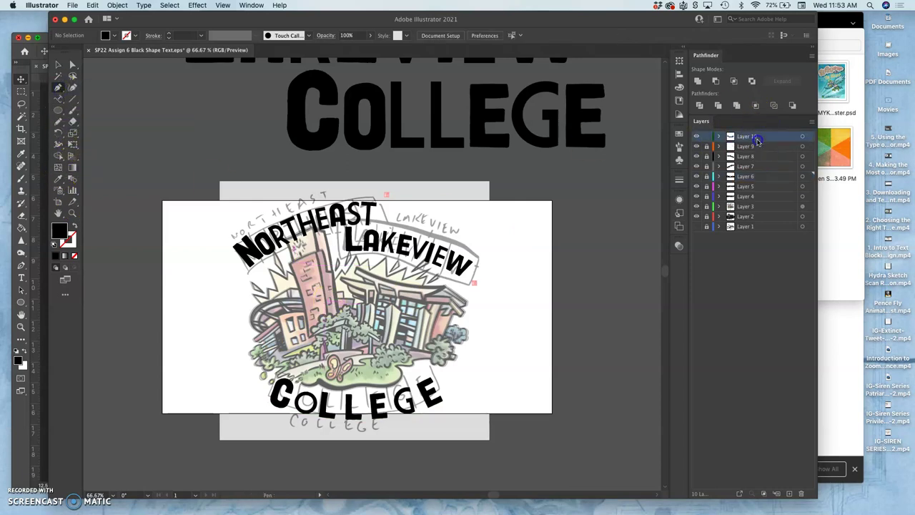
click(789, 493)
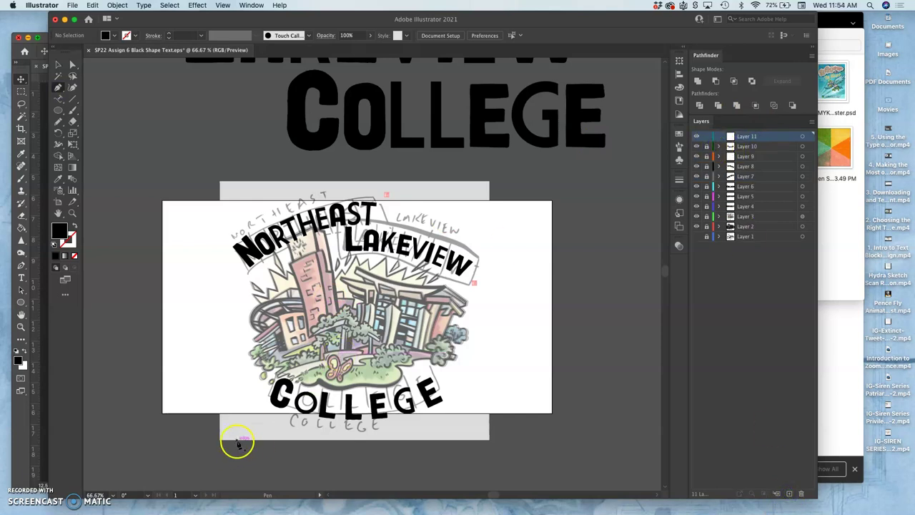
Draw a deep, downward-bulging curved path below the word "College" with the Pen tool and remove its fill.
click(260, 428)
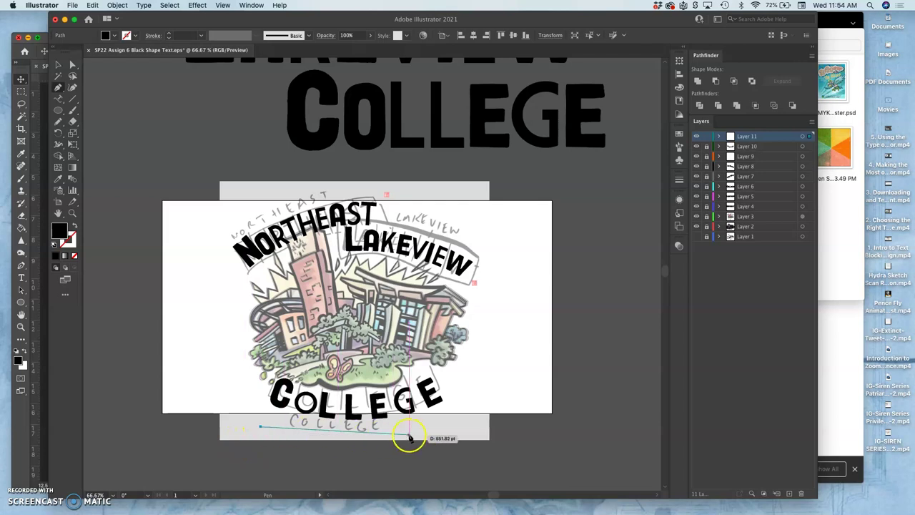
drag(463, 429, 570, 344)
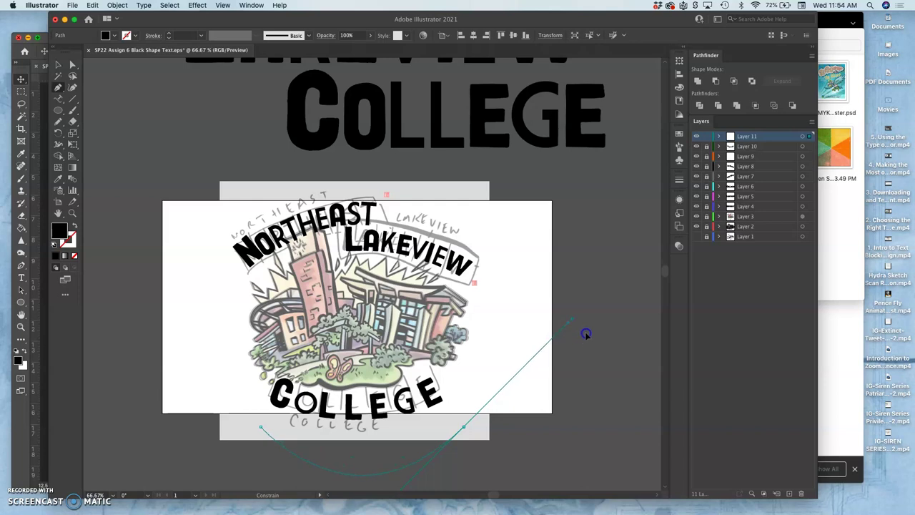
drag(585, 334, 570, 321)
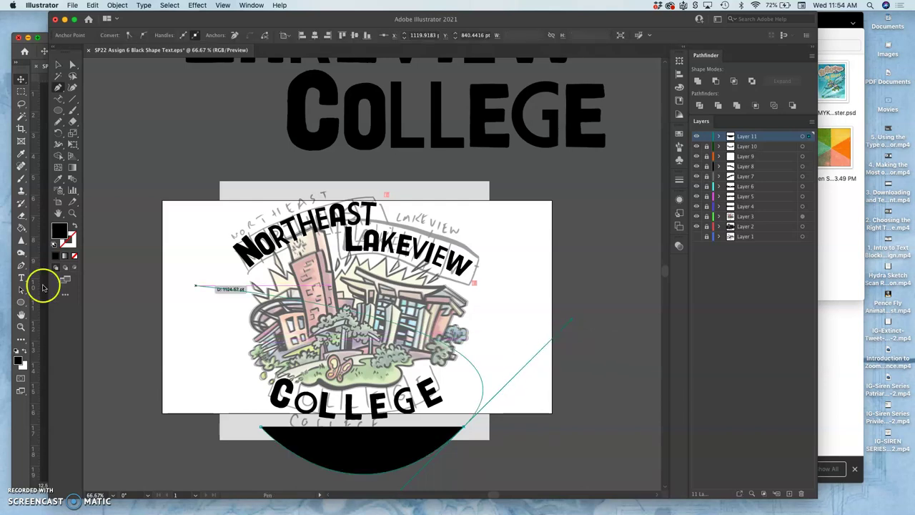
click(74, 256)
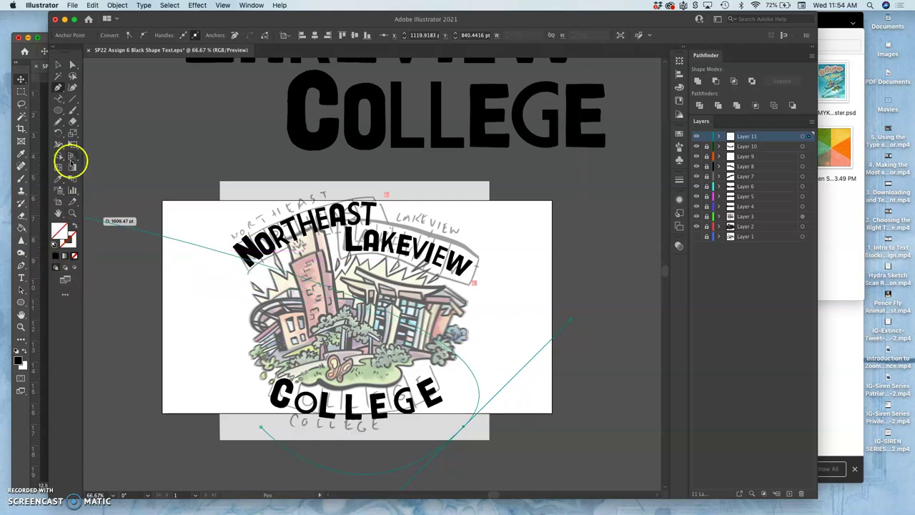
Start type on a path along the new curve below "College".
click(71, 65)
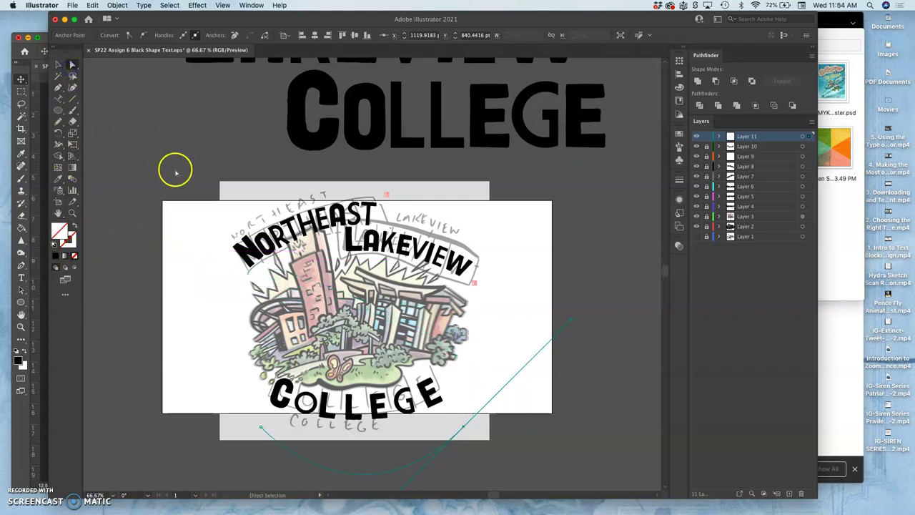
click(62, 104)
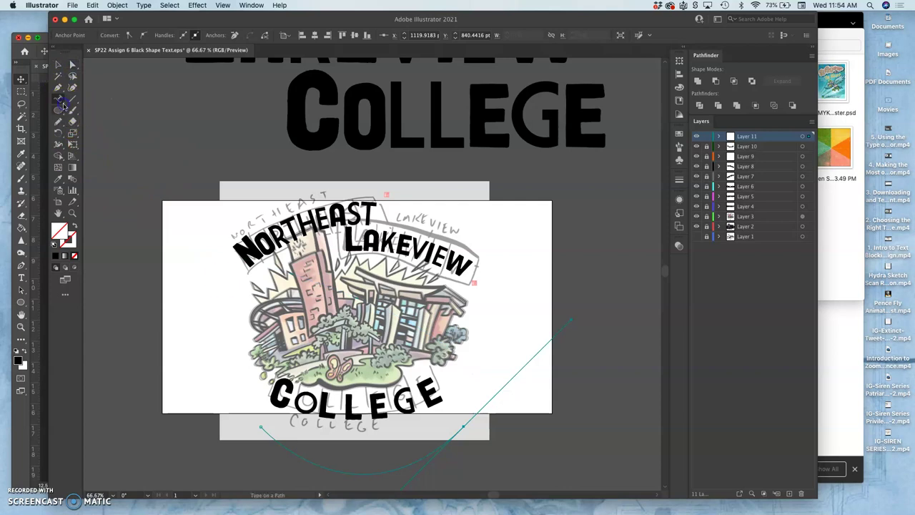
click(275, 436)
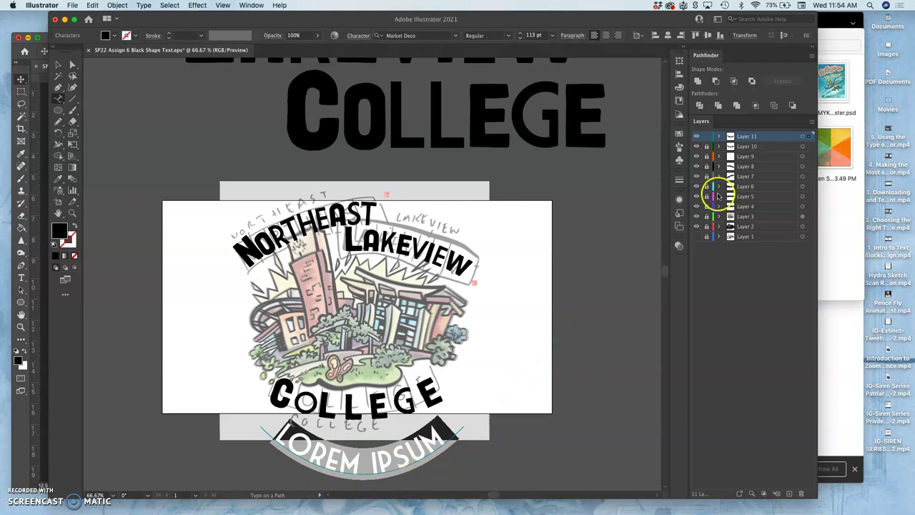
Unlock Layer 10 and replace the placeholder text on the new curve with a copy of its styled "College" text.
click(803, 147)
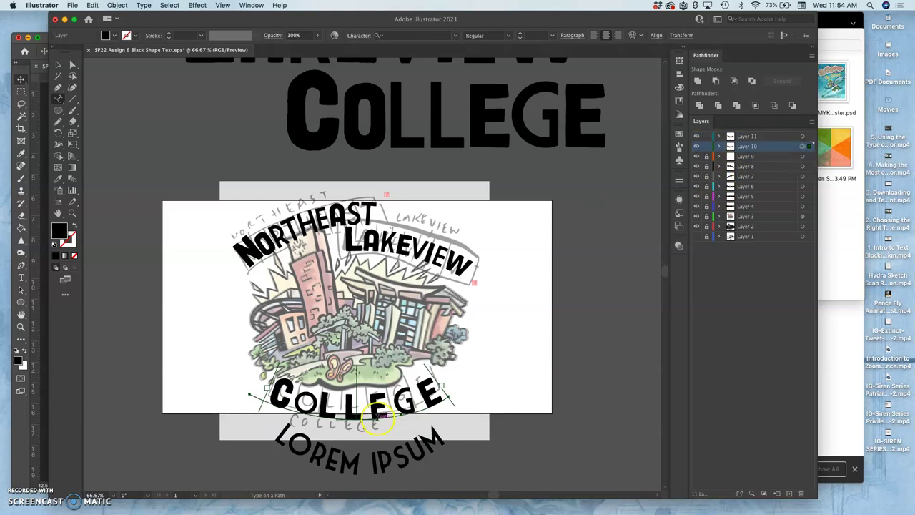
click(377, 418)
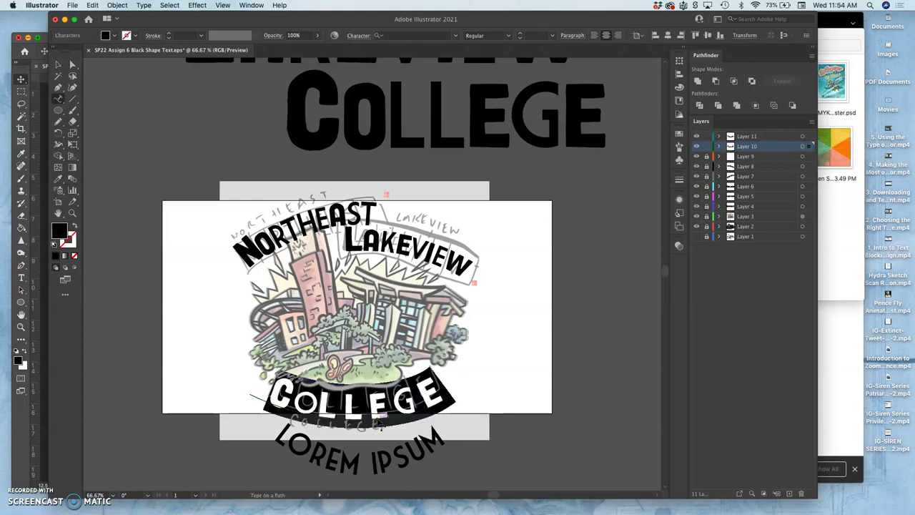
click(360, 462)
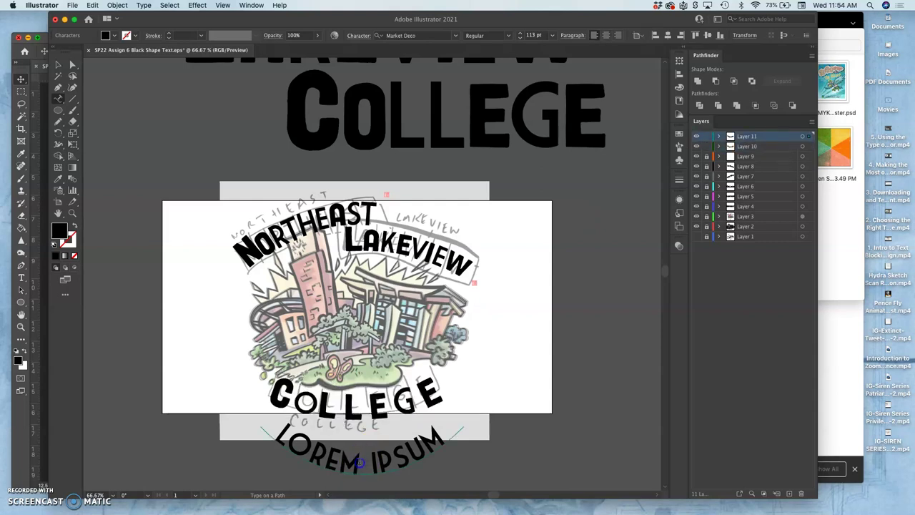
triple_click(359, 462)
text(COLLEGE)
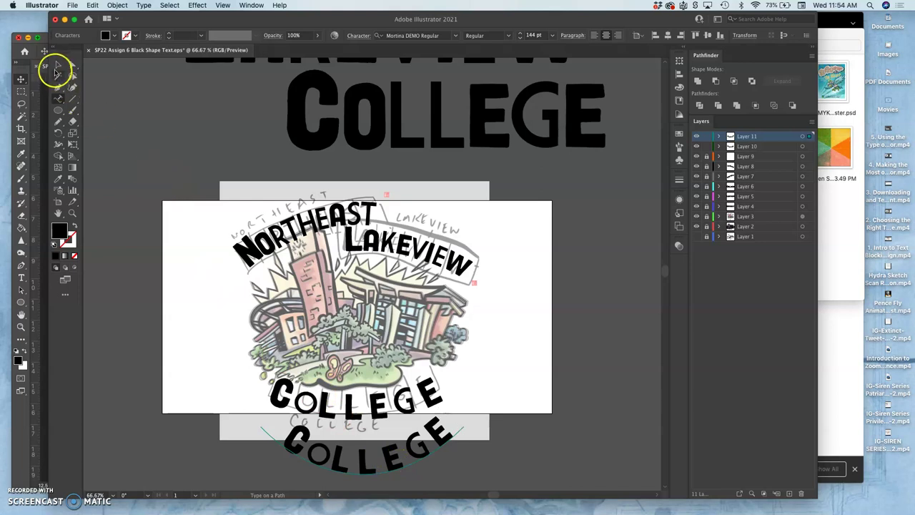
Squash the new "College" text and its path vertically into a shallower arc.
click(57, 66)
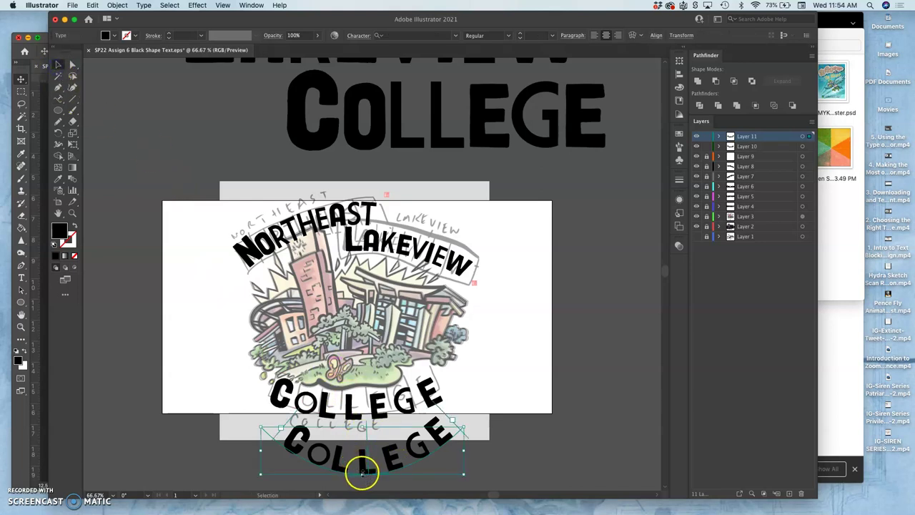
drag(361, 473, 361, 462)
drag(260, 462, 258, 451)
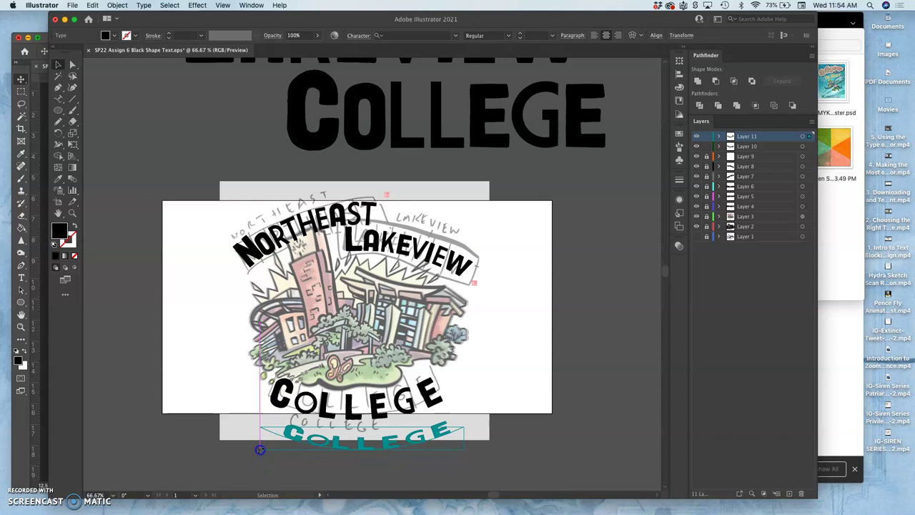
drag(259, 450, 260, 451)
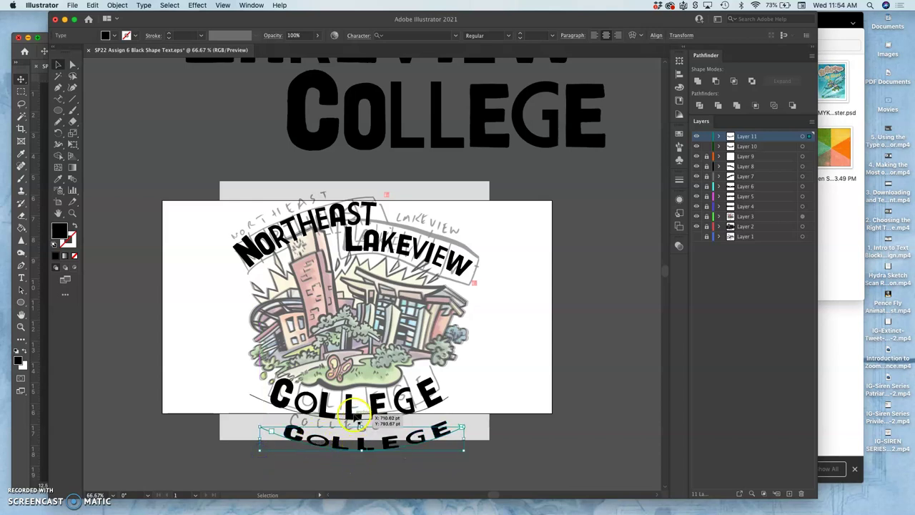
Hide Layer 10 and move Layer 11's "College" arc up into place beneath the illustration.
click(697, 146)
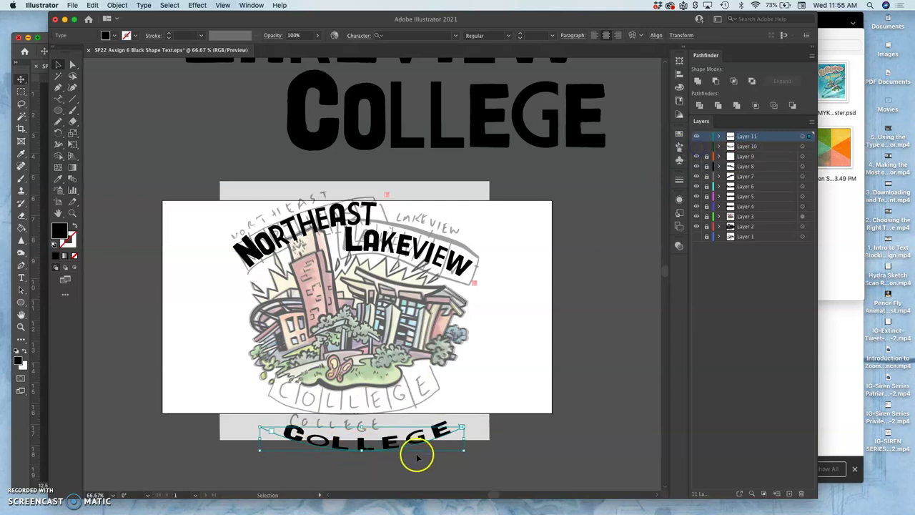
drag(362, 445, 350, 405)
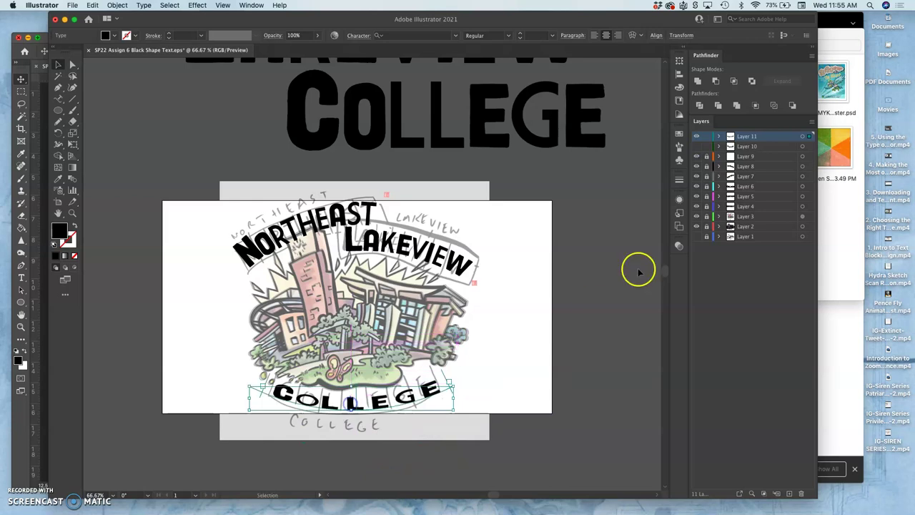
Compare the two "College" versions by toggling layer visibility, leaving Layer 10 shown and Layer 11 hidden.
click(697, 136)
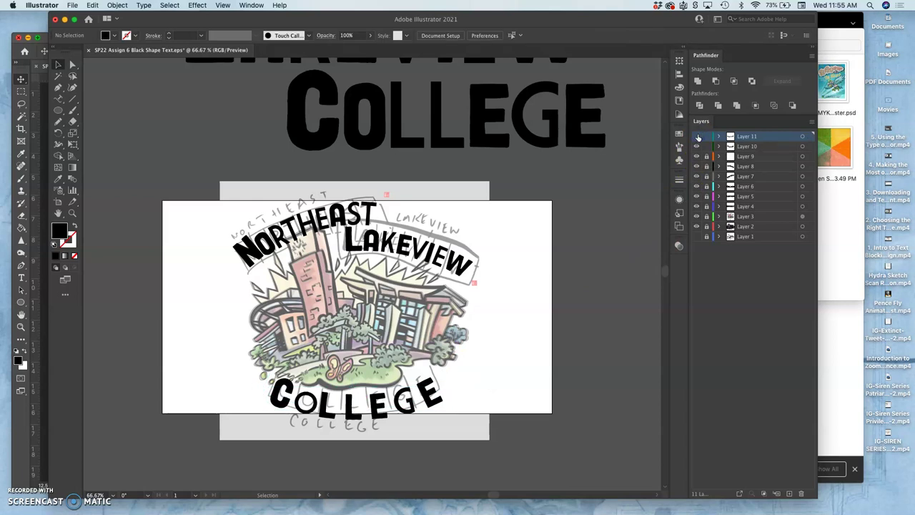
click(697, 136)
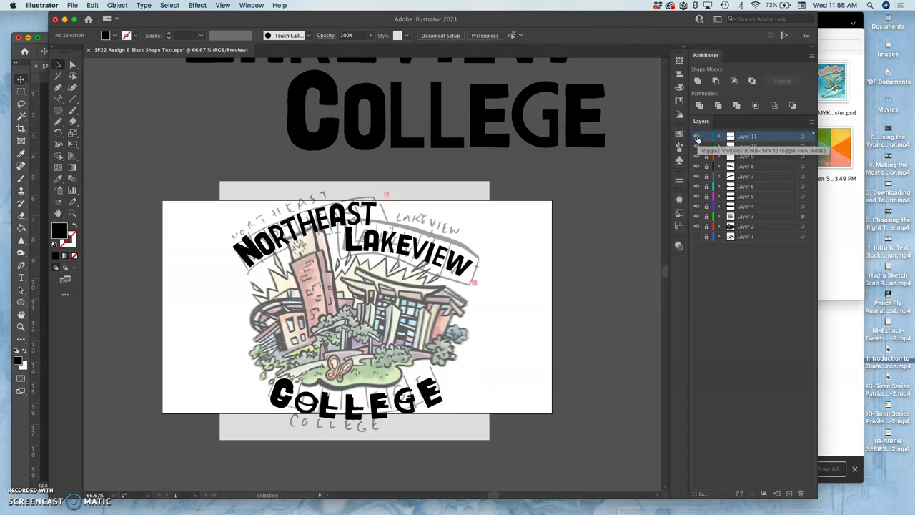
click(697, 137)
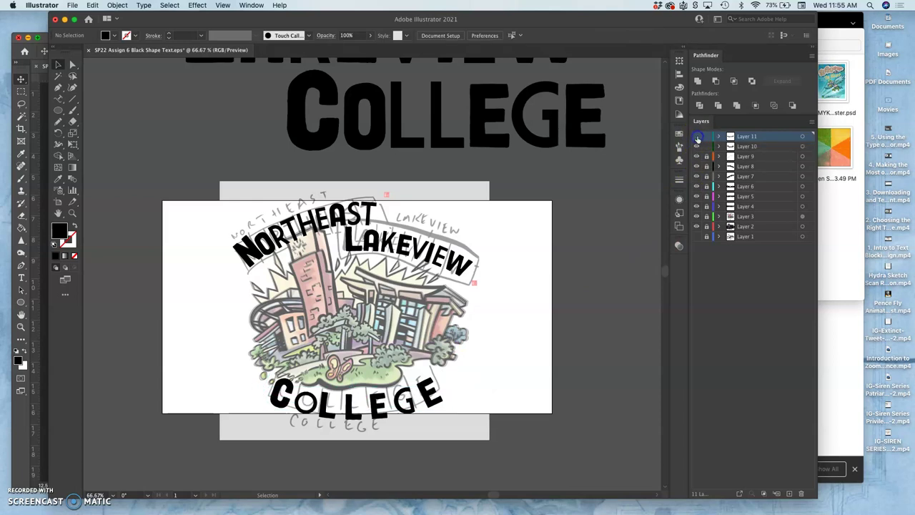
Reshape Layer 10's "College" text into a flatter, slightly wider and straighter arc and recenter it beneath the illustration.
click(801, 146)
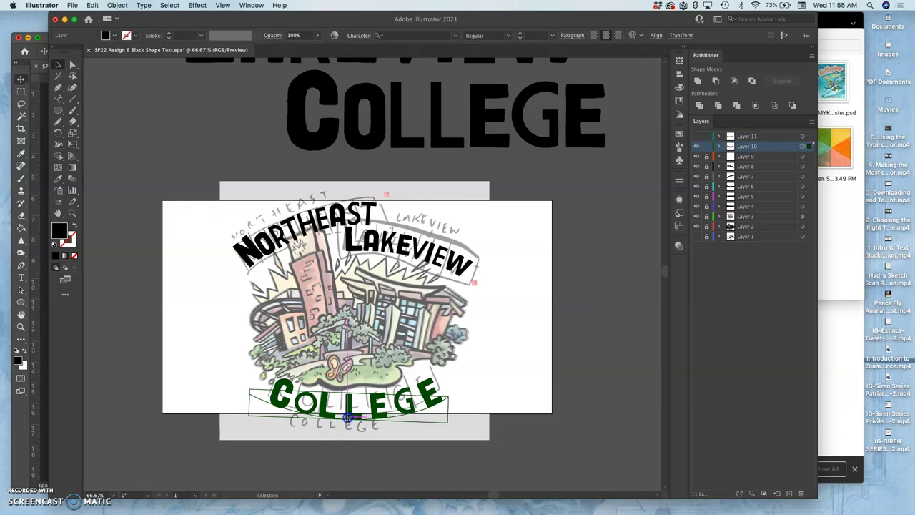
drag(346, 418, 347, 413)
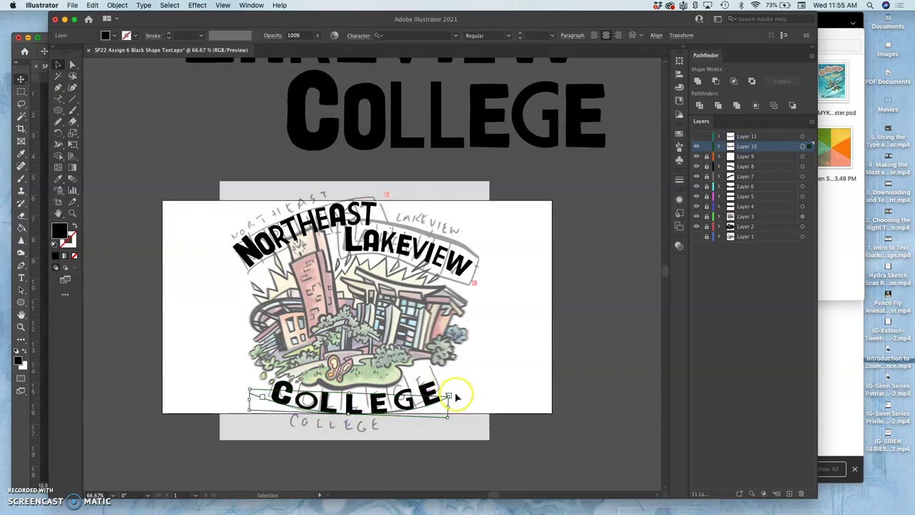
drag(451, 394, 453, 389)
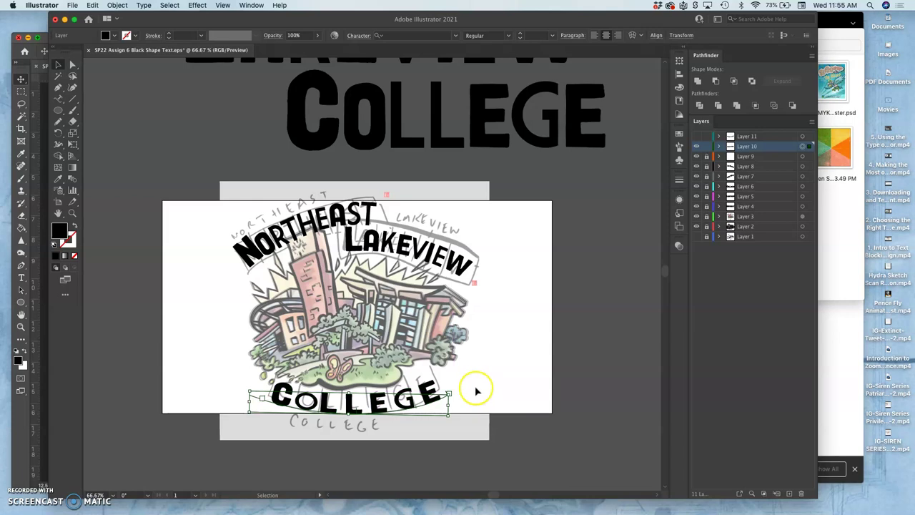
drag(452, 393, 469, 393)
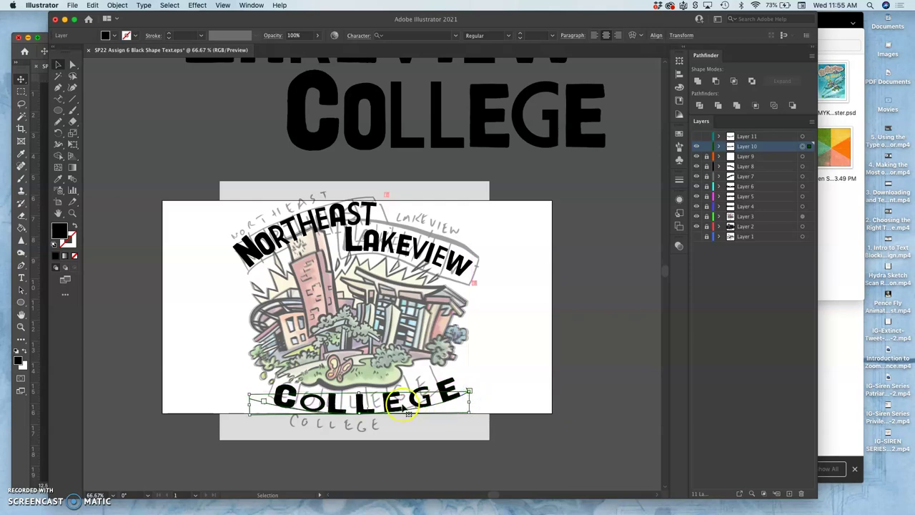
drag(393, 406, 385, 407)
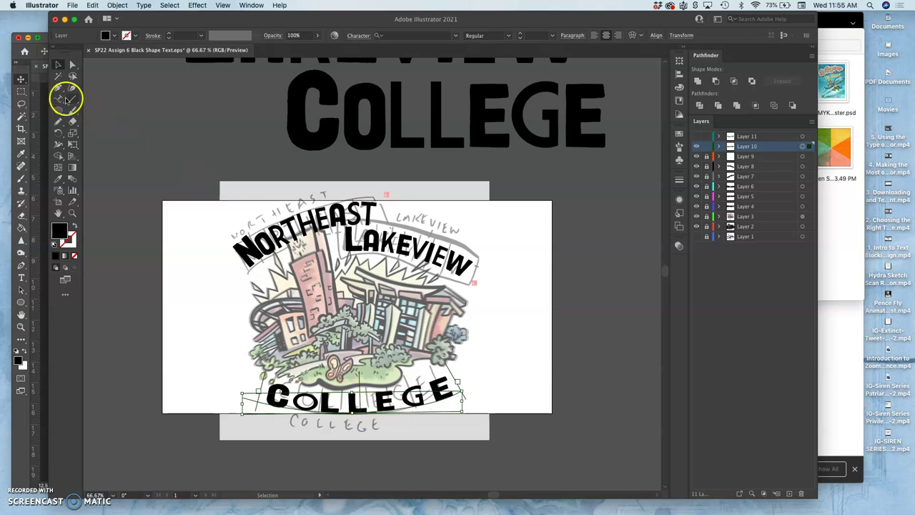
Reduce the font size of the two Ls in the curved "College" text to 96 pt.
click(60, 102)
click(365, 407)
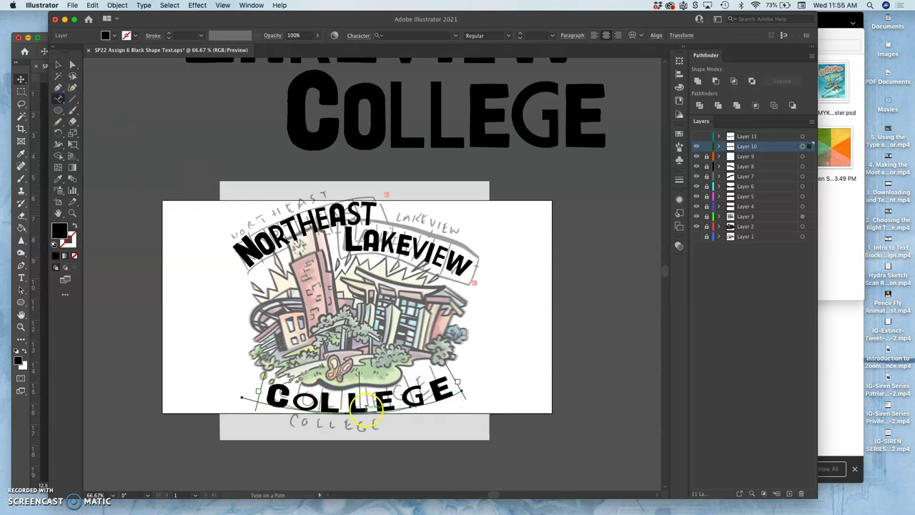
drag(365, 407, 322, 407)
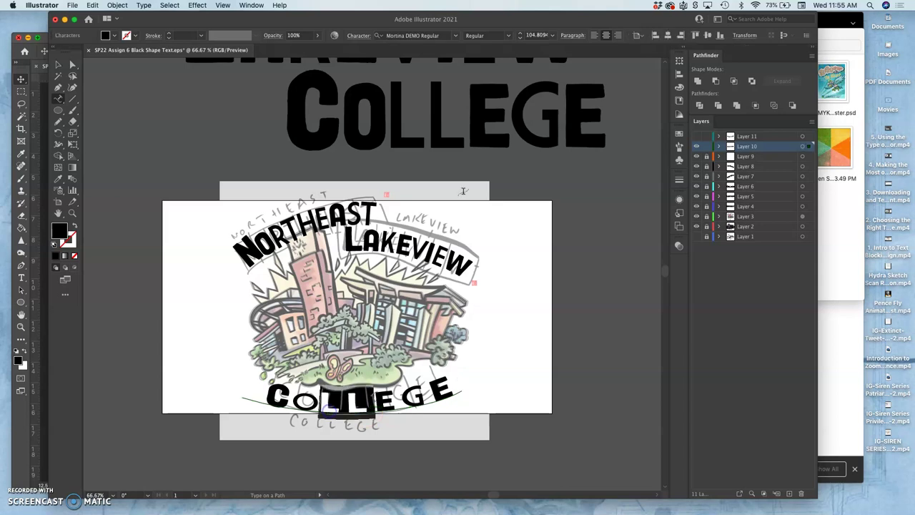
click(520, 40)
click(521, 39)
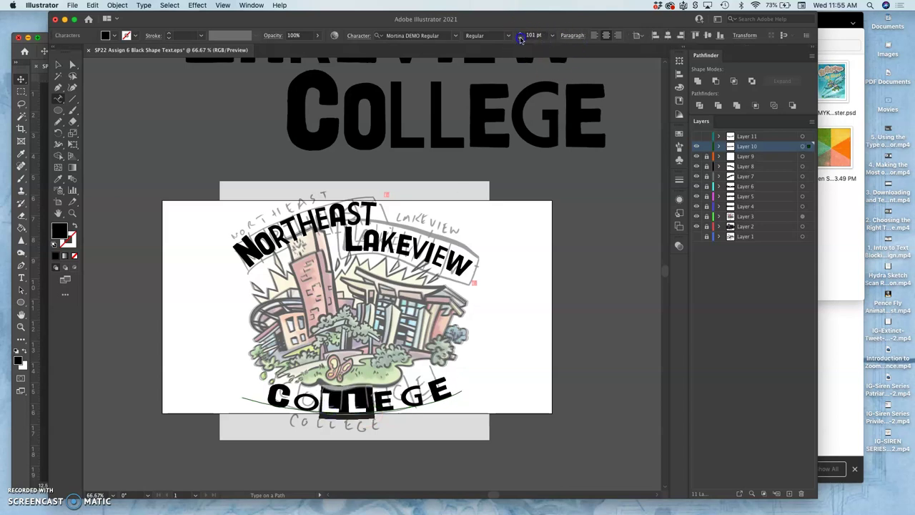
click(520, 40)
click(521, 39)
click(520, 40)
click(520, 39)
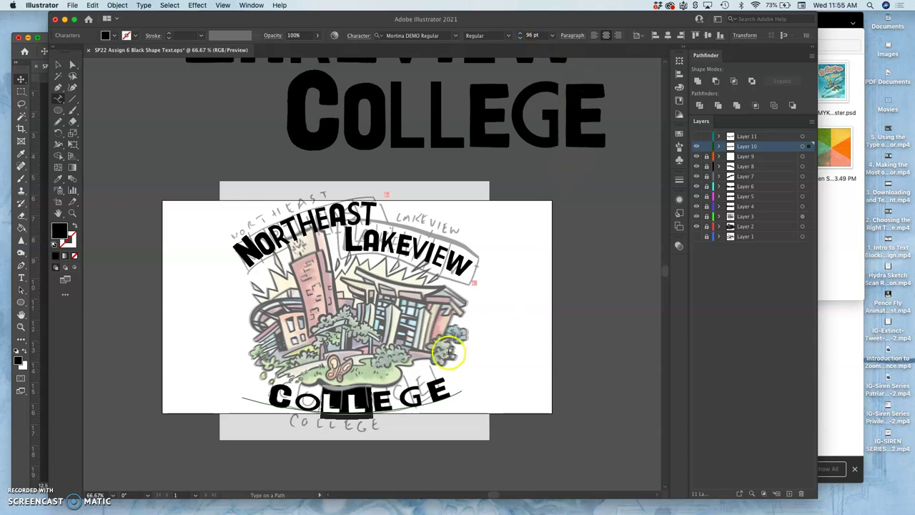
Adjust the kerning of the curved "College" text, widening the gap between the two Ls and tightening the letters after them.
click(363, 405)
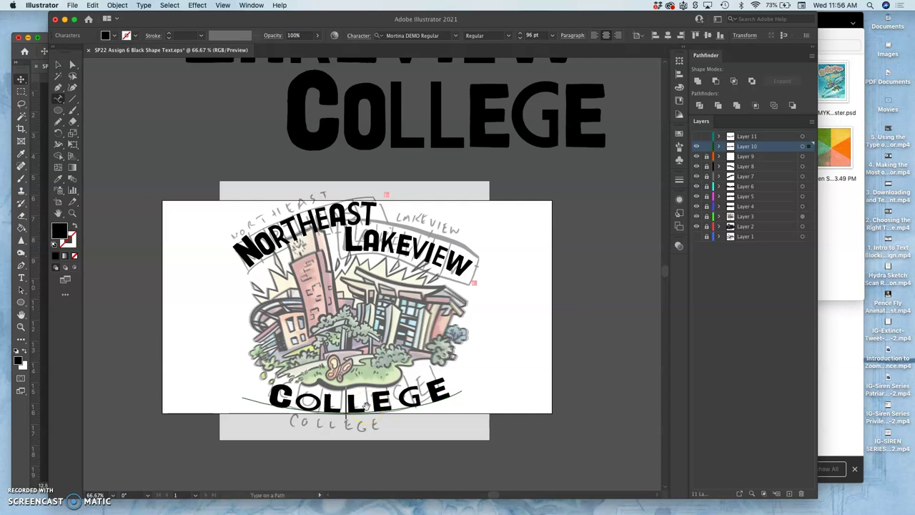
key(Left)
key(alt+Right)
key(alt+Right)
key(alt+Right)
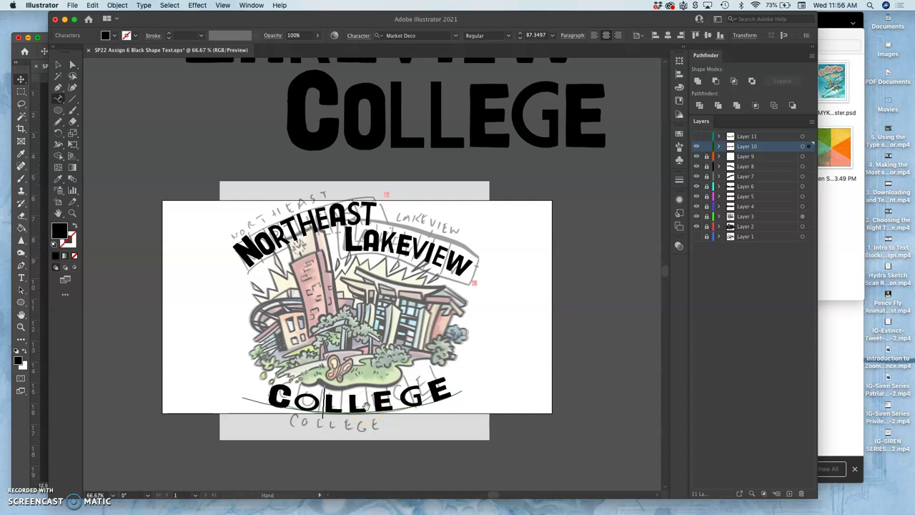
key(Right)
key(Right)
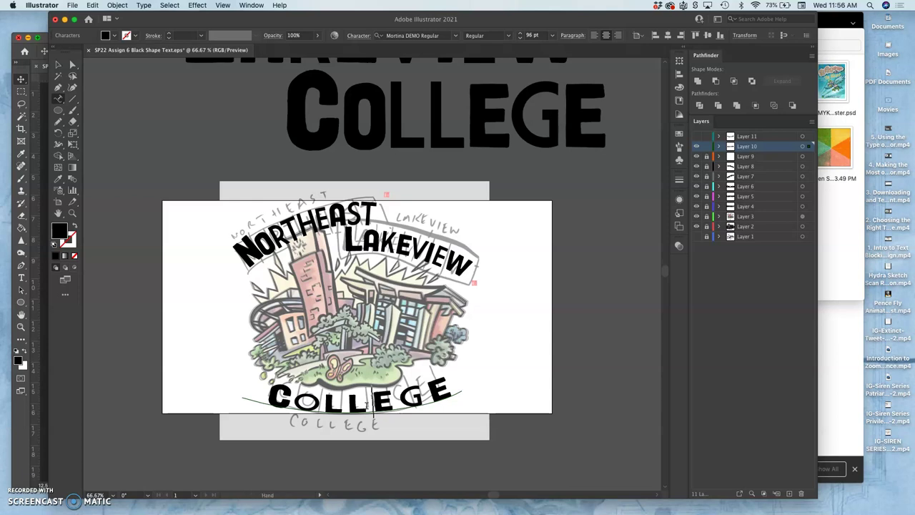
key(alt+Left)
key(alt+Left)
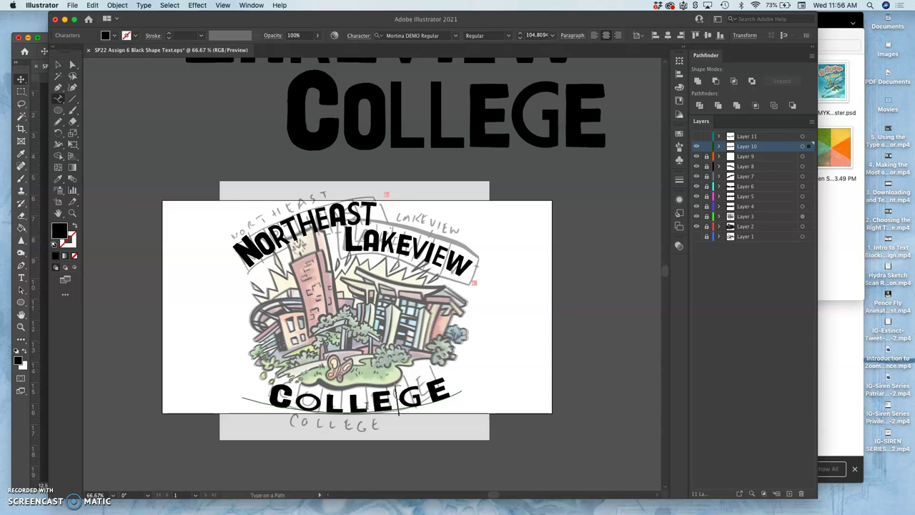
key(Right)
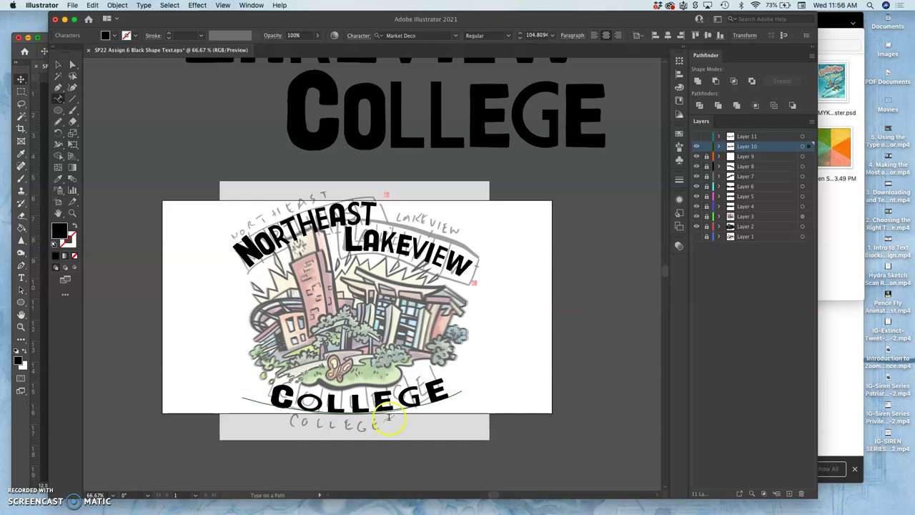
Rotate the curved "College" text slightly clockwise and nudge it a little to the left.
click(59, 66)
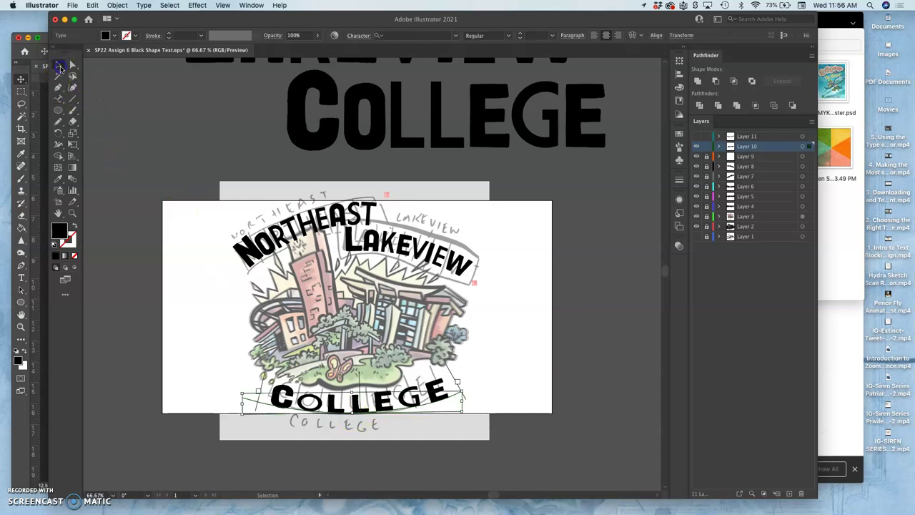
click(465, 383)
drag(466, 390, 465, 393)
key(Left)
key(Left)
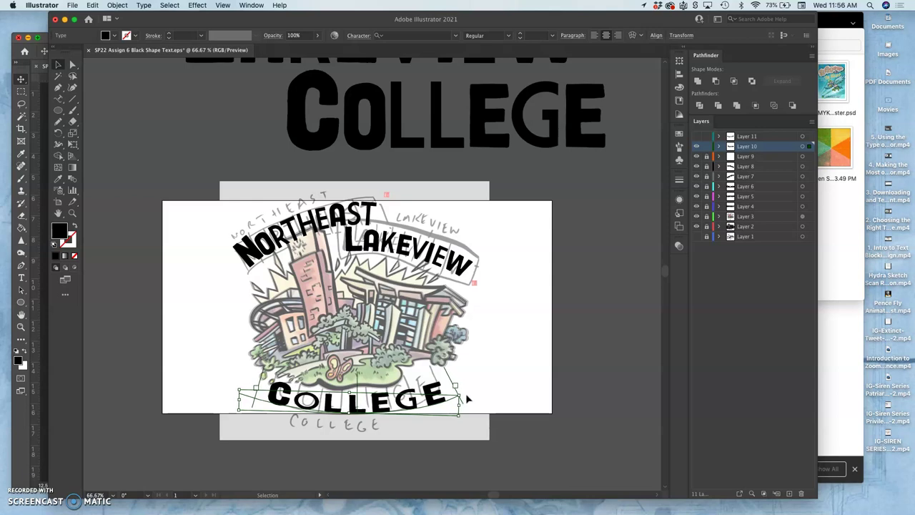
Deselect the curved "College" text and save the document.
click(493, 381)
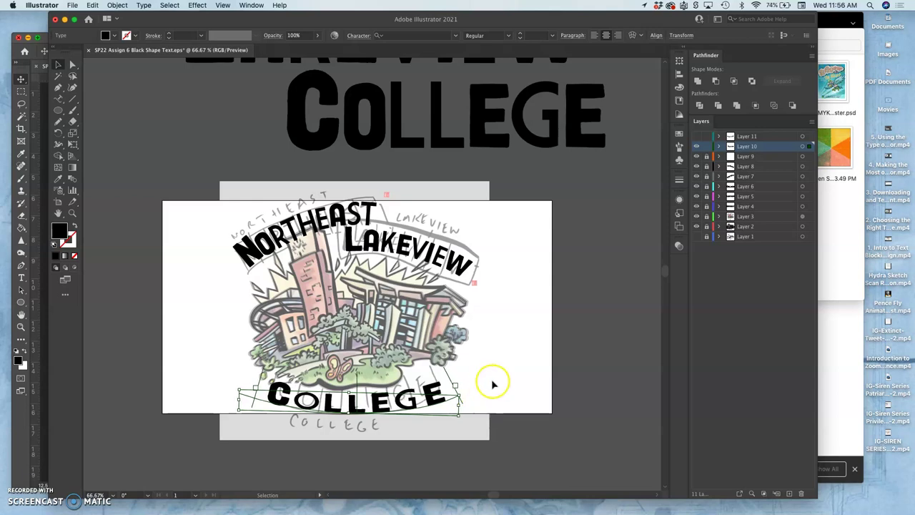
click(504, 336)
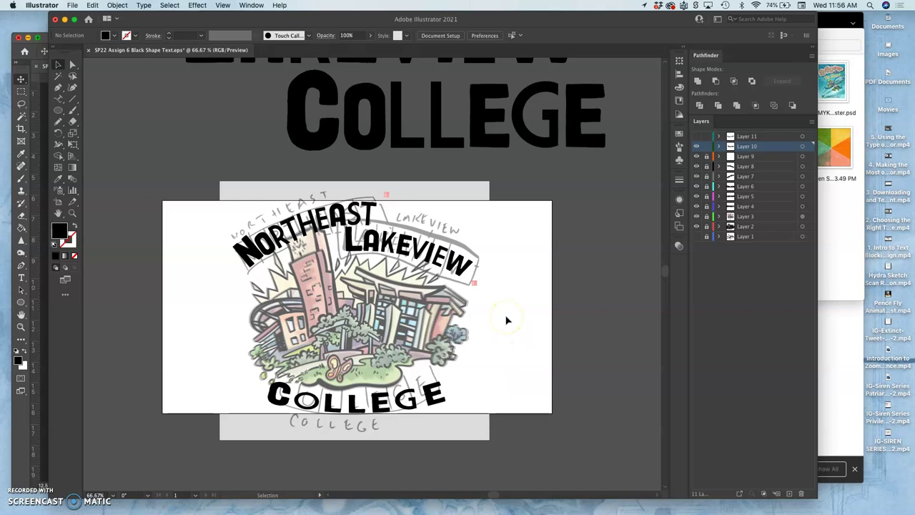
click(507, 300)
key(super+s)
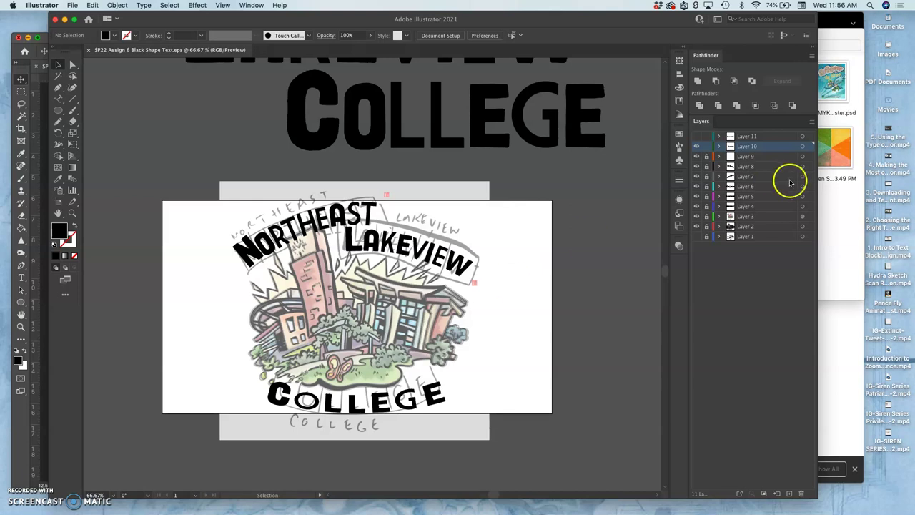
Hide the color sketch on Layer 3 and review the curved lettering against the black line art.
click(706, 218)
click(694, 216)
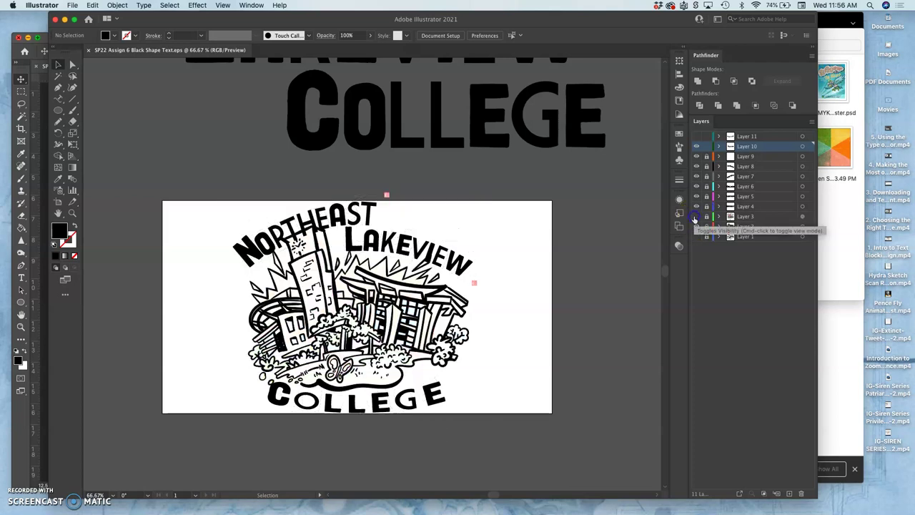
click(605, 256)
scroll(604, 257, down, 1)
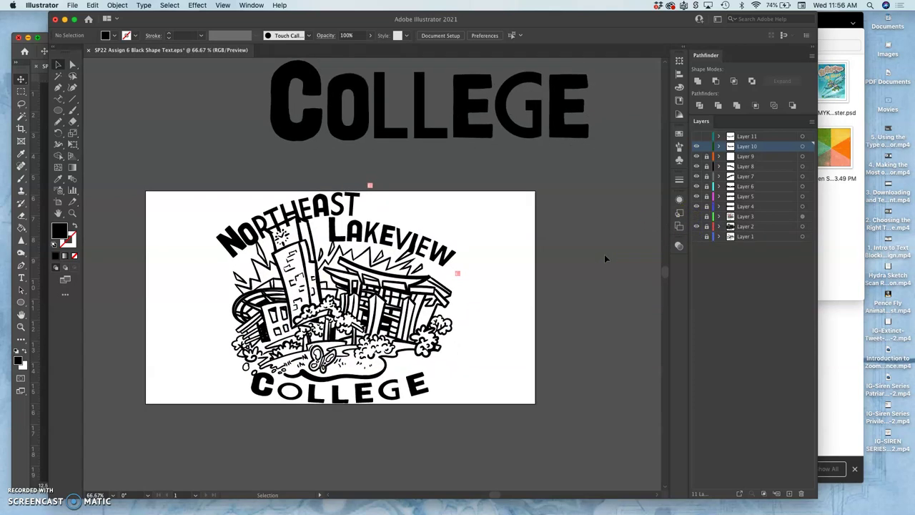
scroll(604, 256, up, 2)
scroll(605, 256, right, 2)
click(347, 276)
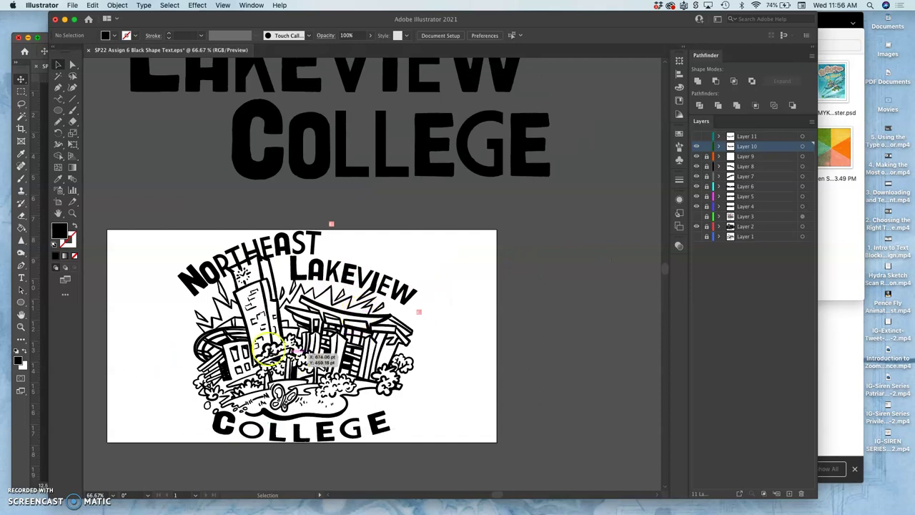
scroll(336, 366, down, 1)
scroll(336, 366, down, 1)
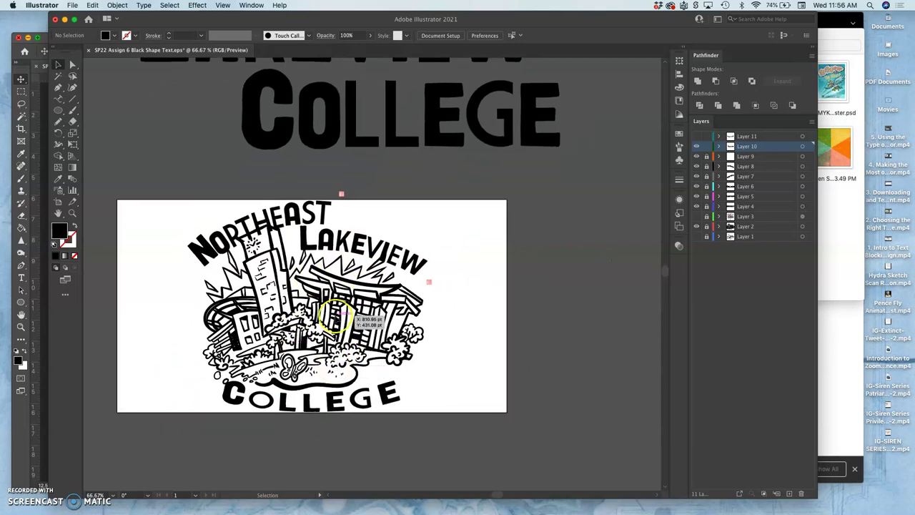
scroll(307, 329, up, 2)
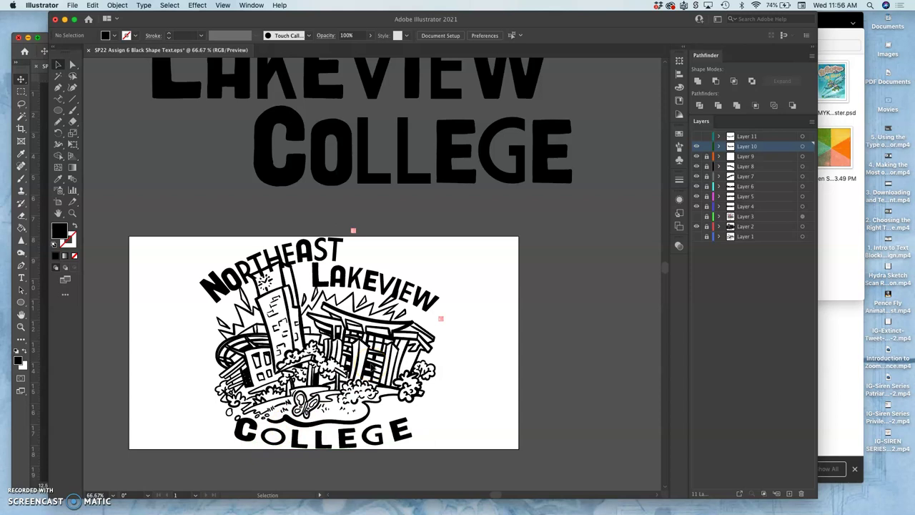
Hide Layers 4, 5 and 6, which hold the straight "Northeast", "Lakeview" and "College" lettering above the artboard.
key(super+minus)
key(super+minus)
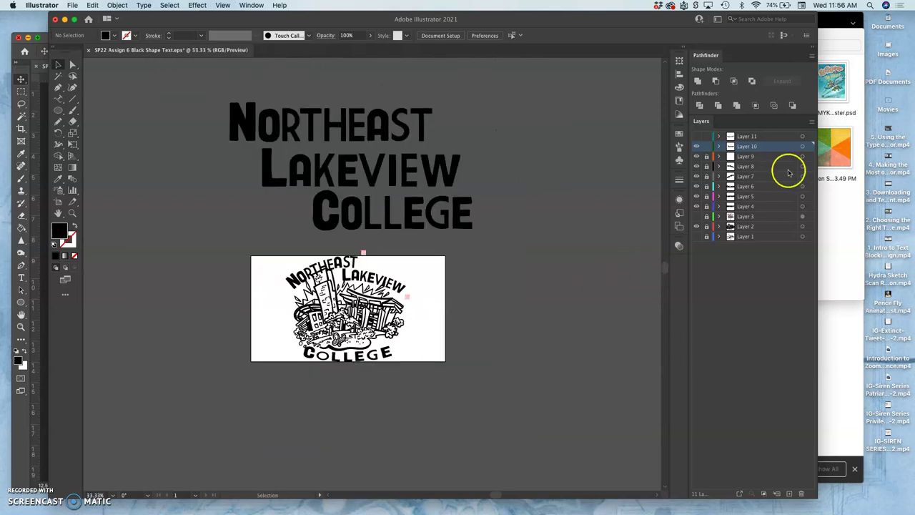
click(696, 146)
click(696, 167)
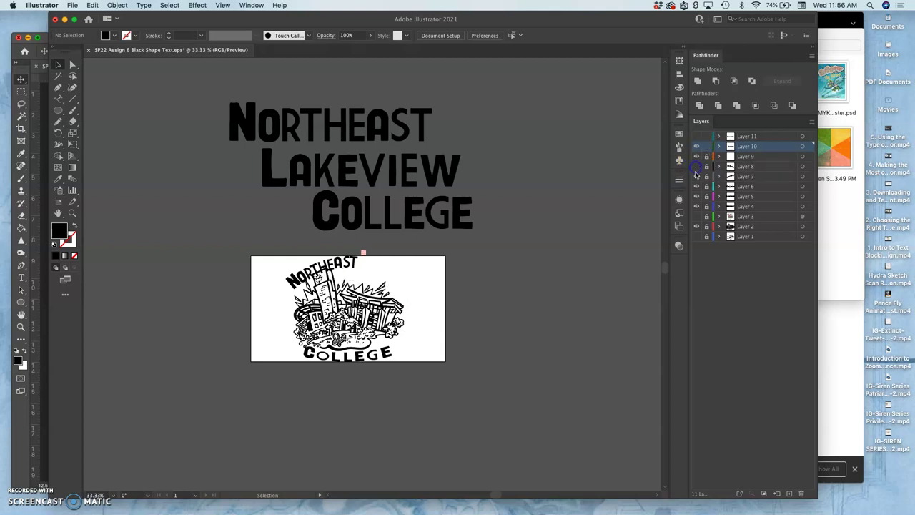
click(696, 165)
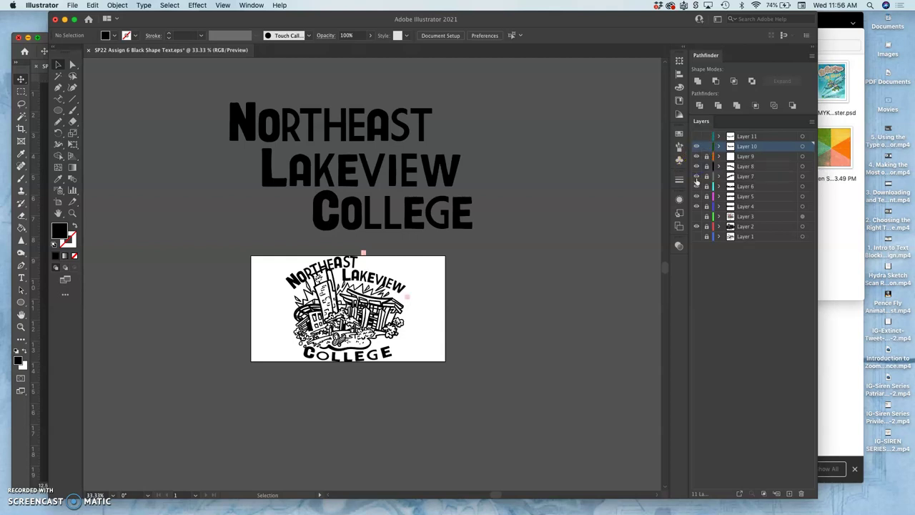
click(697, 187)
click(697, 197)
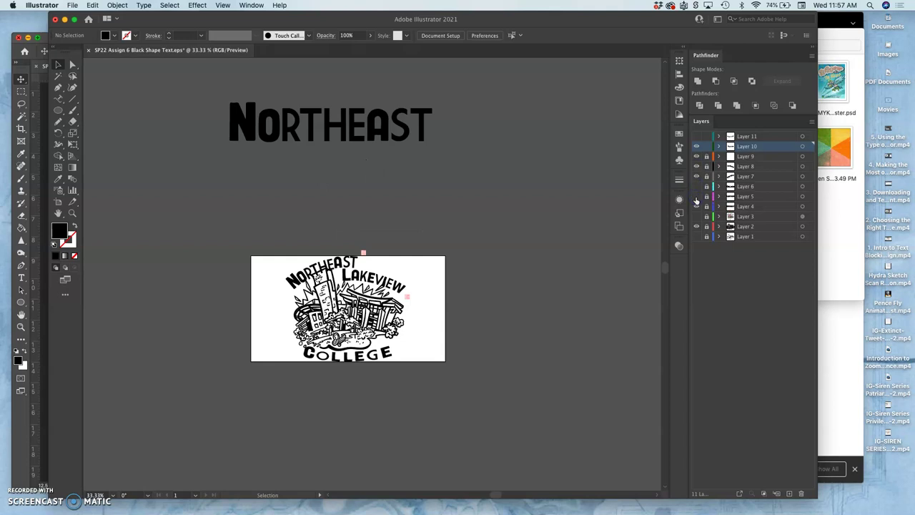
click(697, 207)
click(697, 167)
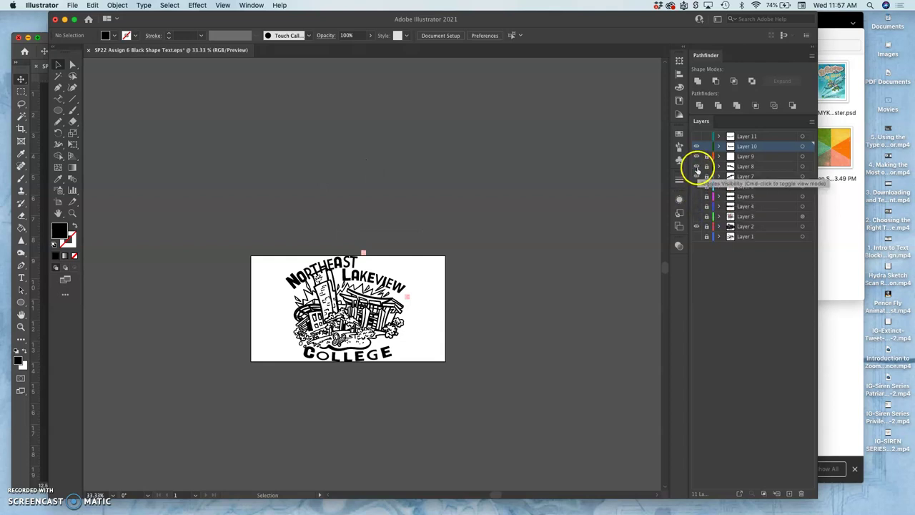
click(697, 157)
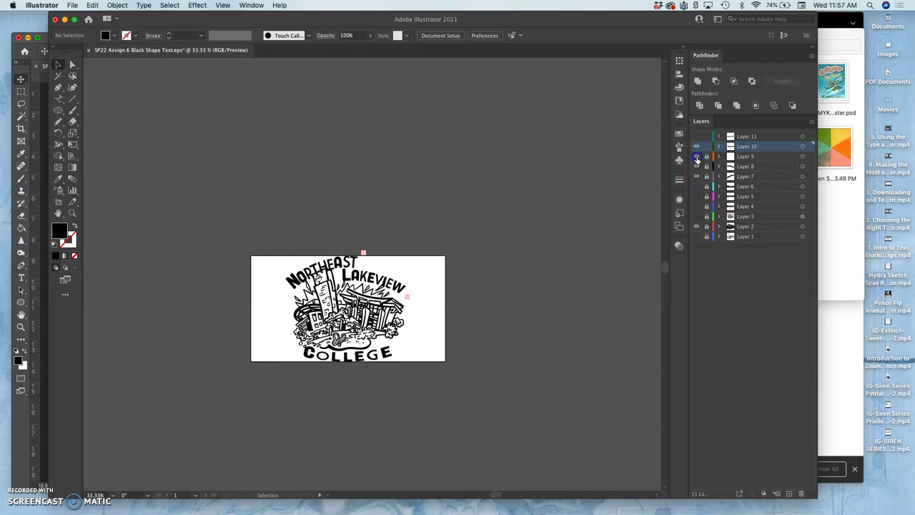
Show Layer 11 and unlock Layer 9.
click(697, 167)
click(697, 168)
click(696, 135)
click(706, 156)
Select the contents of Layers 11 and 9 to check what they hold, and hide Layers 9 and 10.
key(super+=)
key(super+=)
key(super+=)
key(super+=)
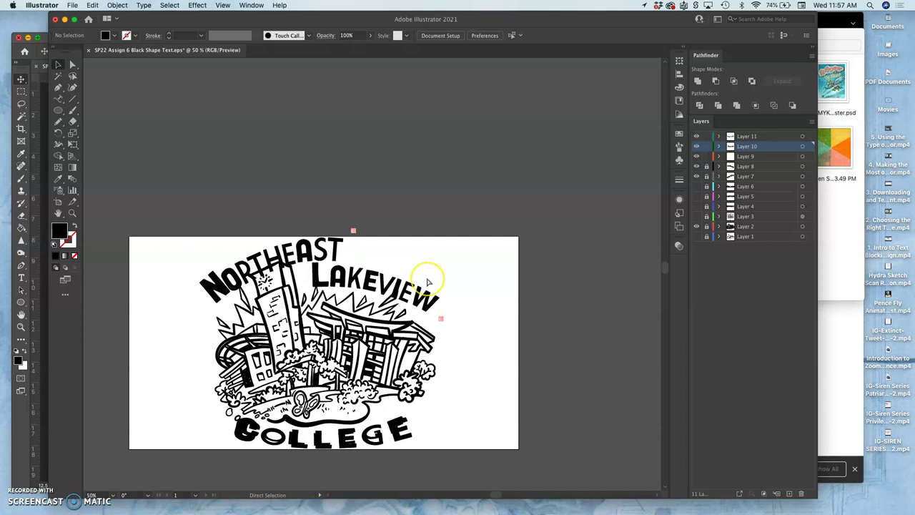
drag(393, 257, 569, 200)
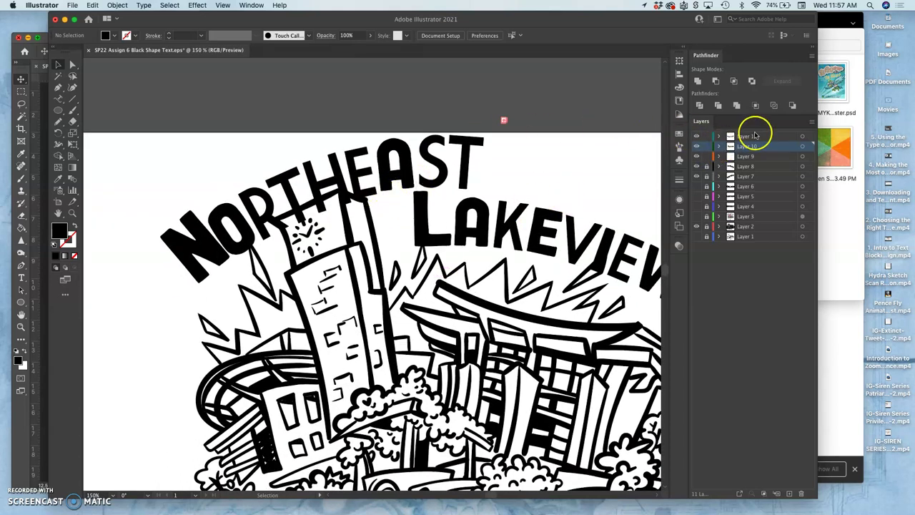
click(803, 136)
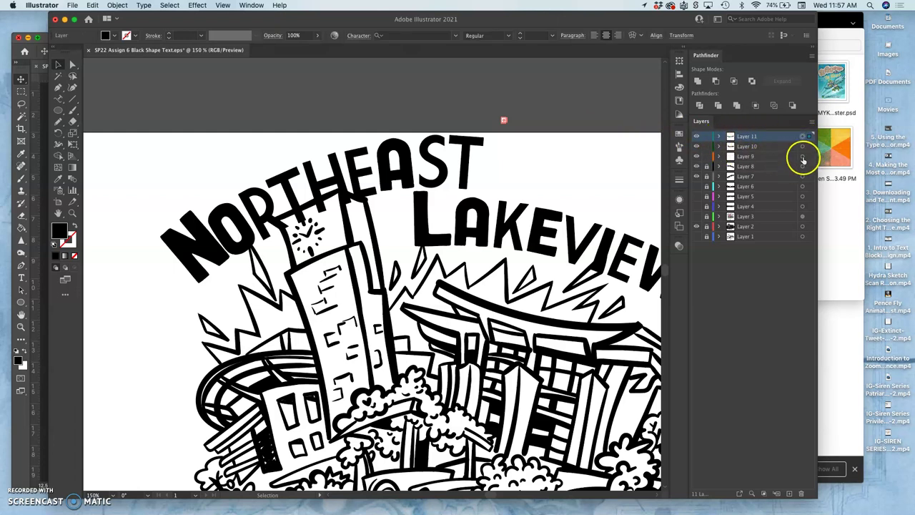
click(803, 157)
click(697, 157)
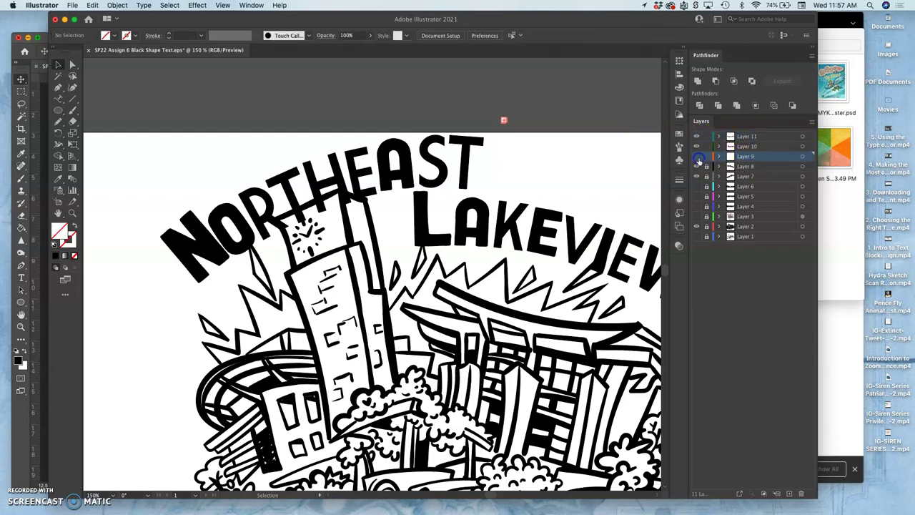
click(696, 147)
click(696, 137)
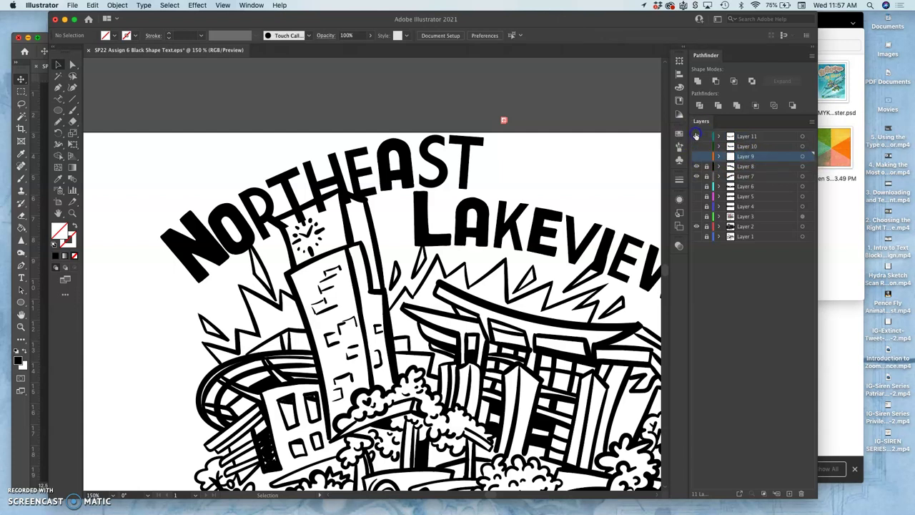
Compare the two curved "College" versions on Layers 10 and 11, ending with only Layer 11's version shown.
scroll(636, 232, down, 5)
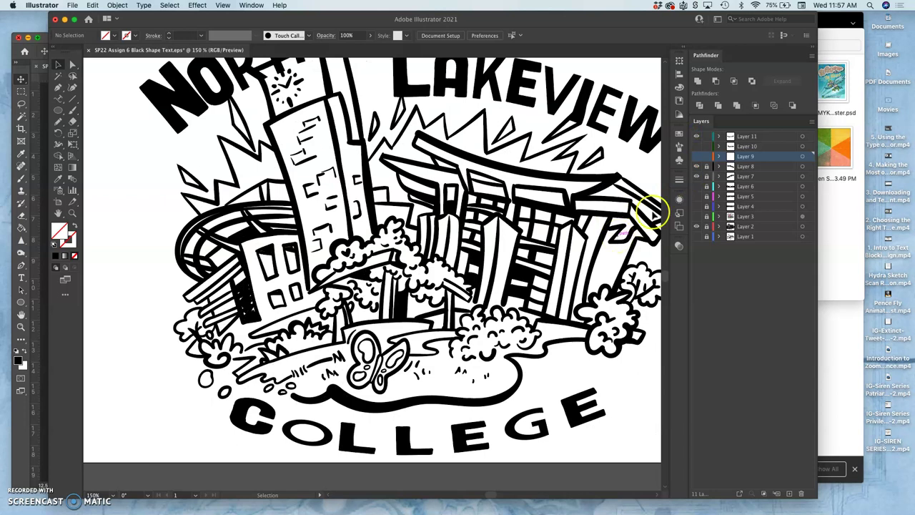
click(696, 149)
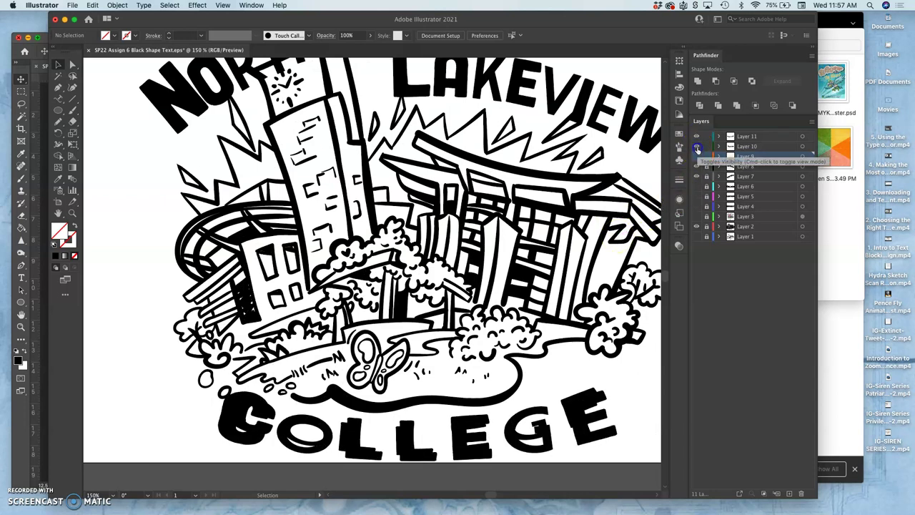
click(695, 137)
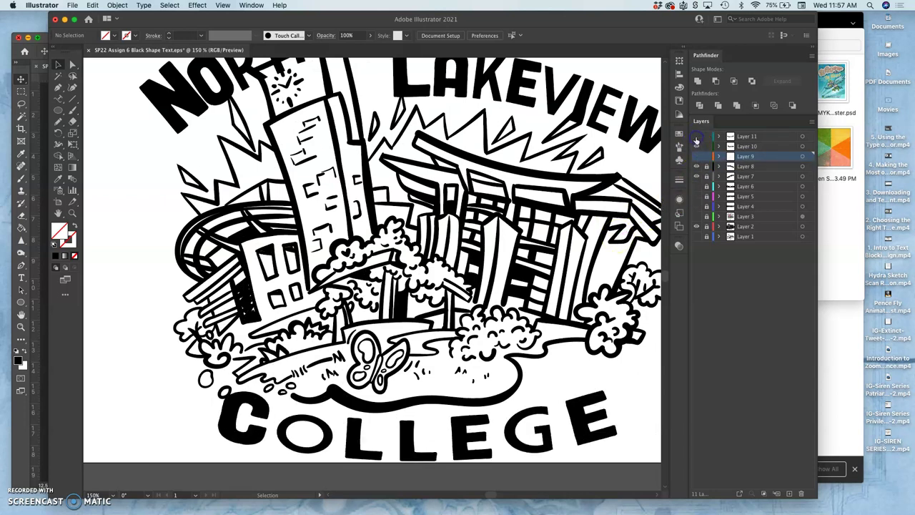
click(696, 137)
click(696, 153)
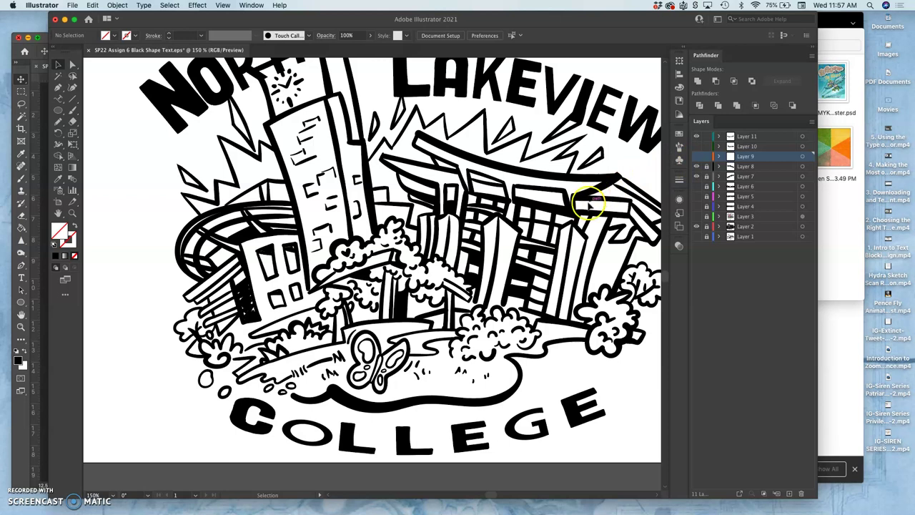
Select and copy the curved "College" path text on Layer 11.
click(747, 137)
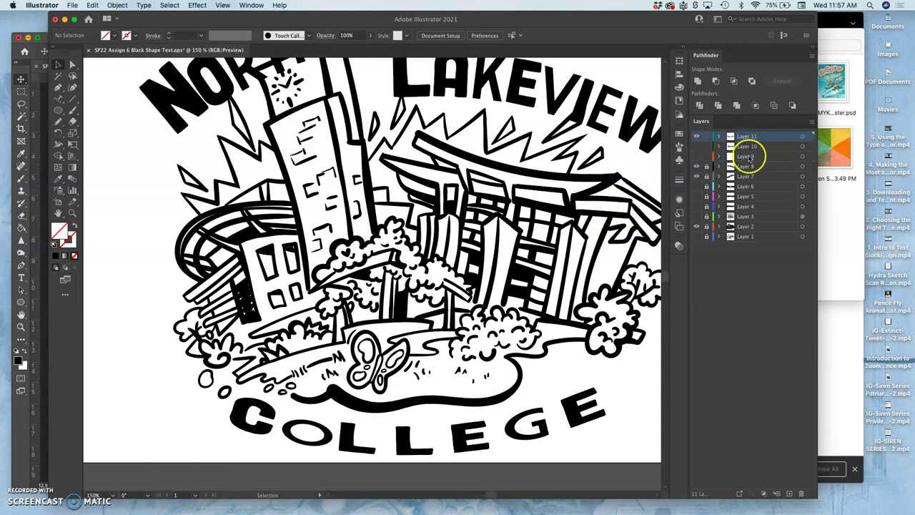
click(802, 135)
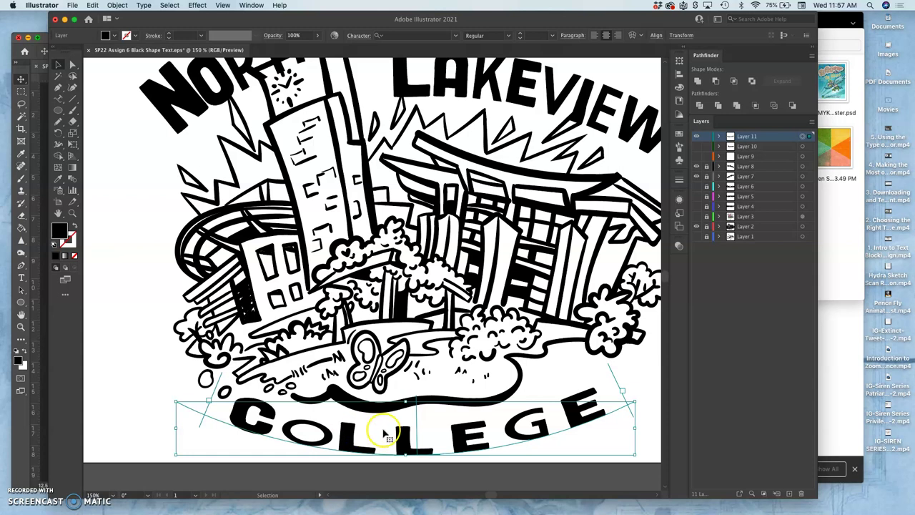
click(406, 441)
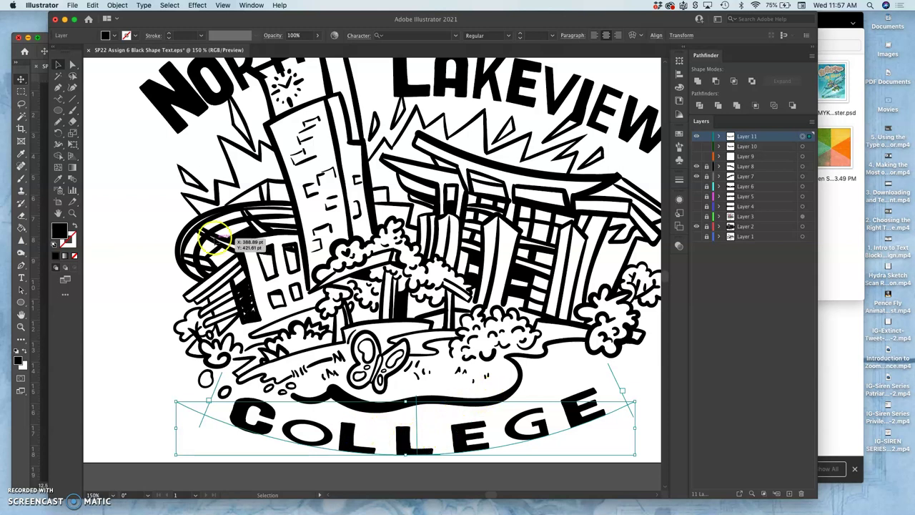
click(61, 100)
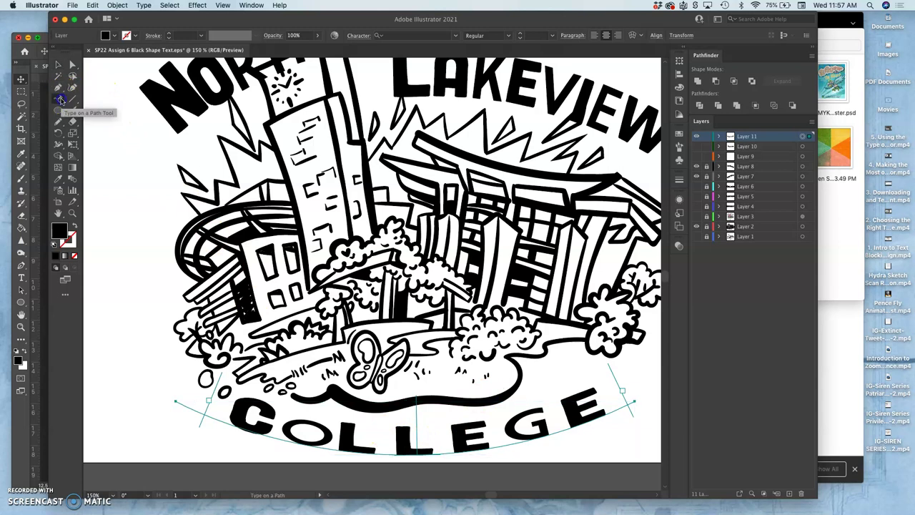
click(798, 141)
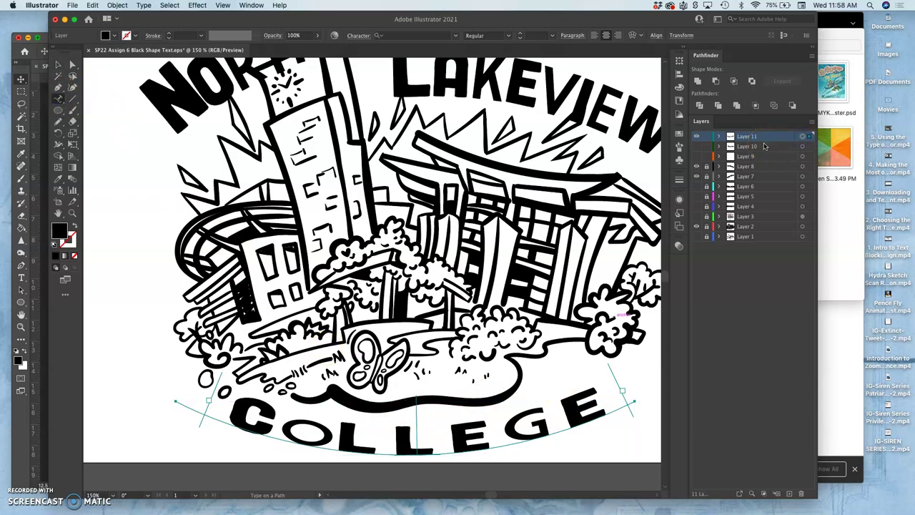
Add a new layer above Layer 11, lock Layers 9, 10 and 11, and hide Layer 11.
click(789, 495)
click(707, 146)
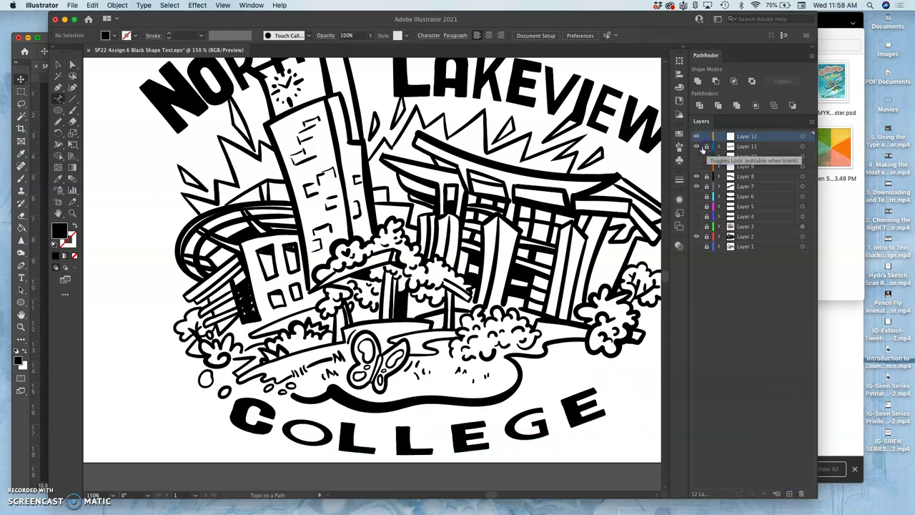
click(697, 147)
click(696, 146)
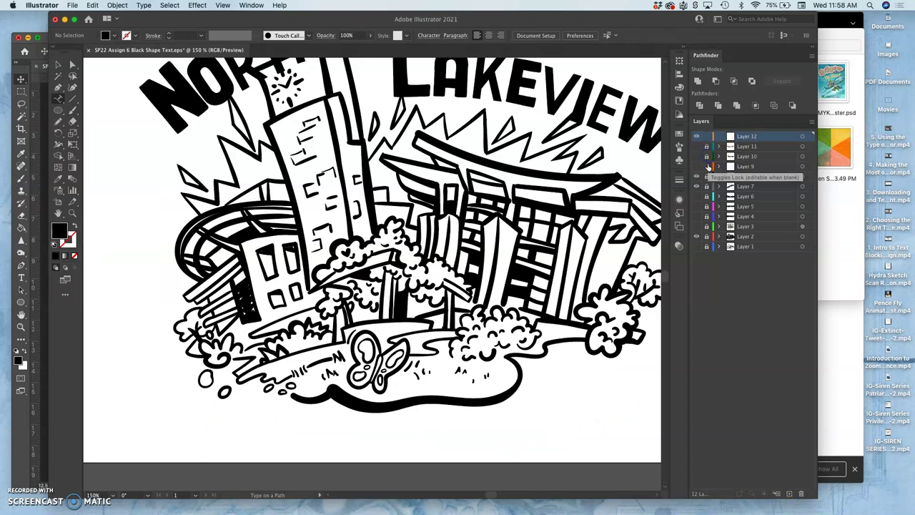
Paste the curved "College" text in place on Layer 12 and convert it to outlines.
click(95, 7)
click(105, 89)
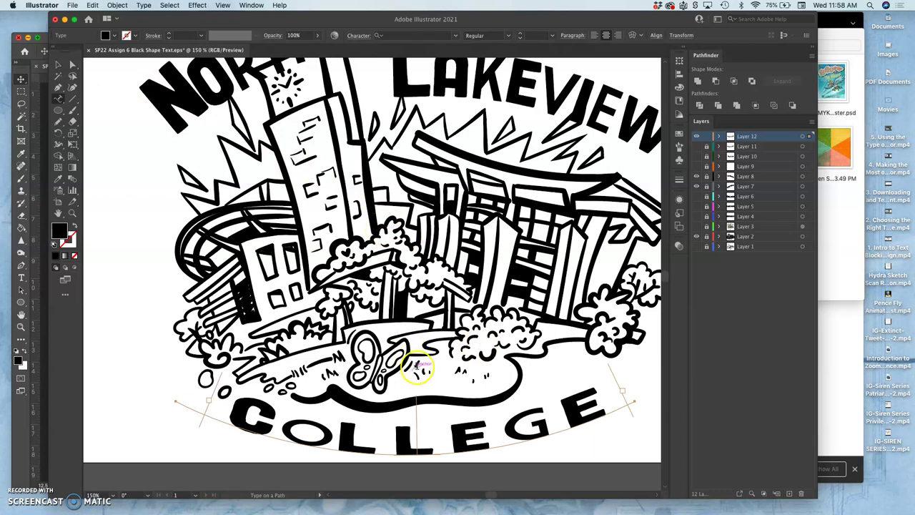
right_click(466, 449)
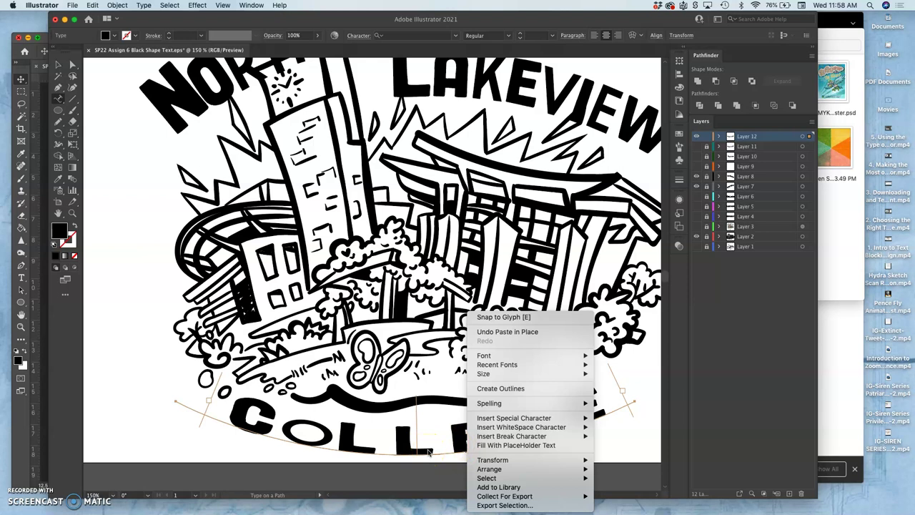
click(490, 394)
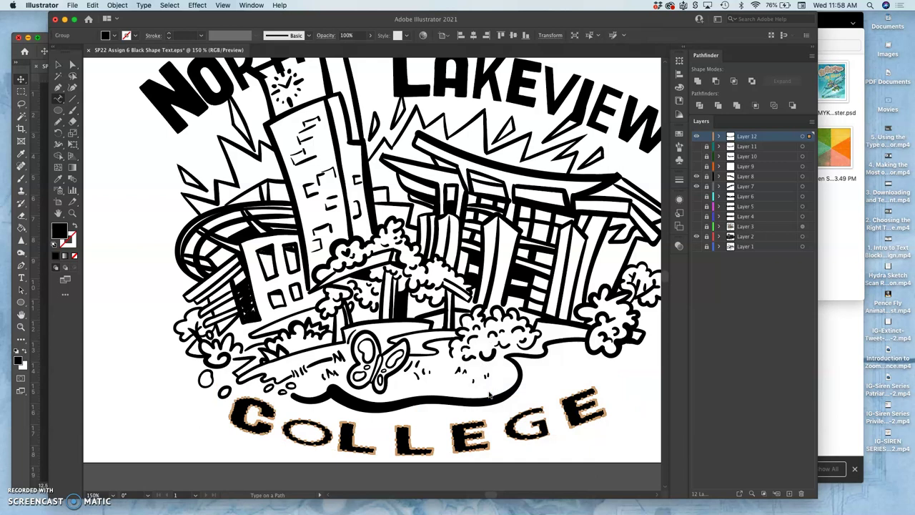
Try to thin the stem of the first L in "College" by redrawing its outer edge with the Pencil tool.
key(super+equal)
key(super+equal)
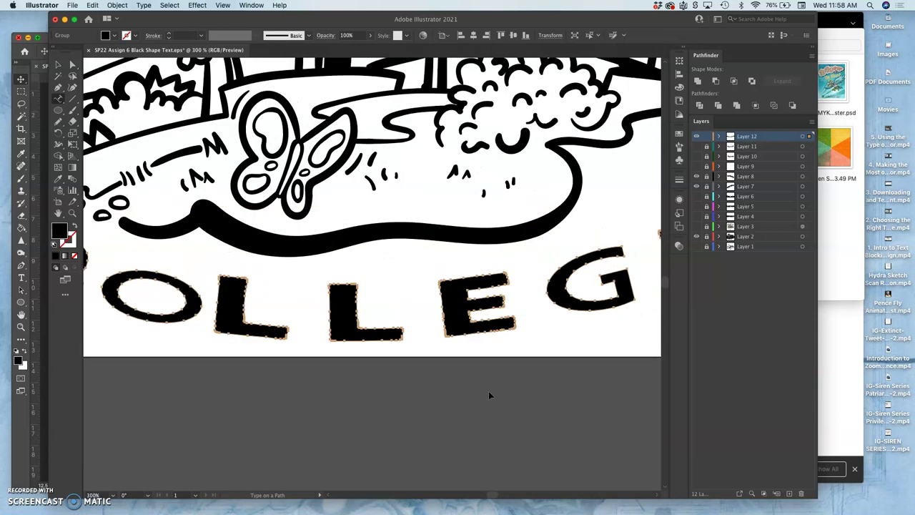
scroll(489, 393, down, 4)
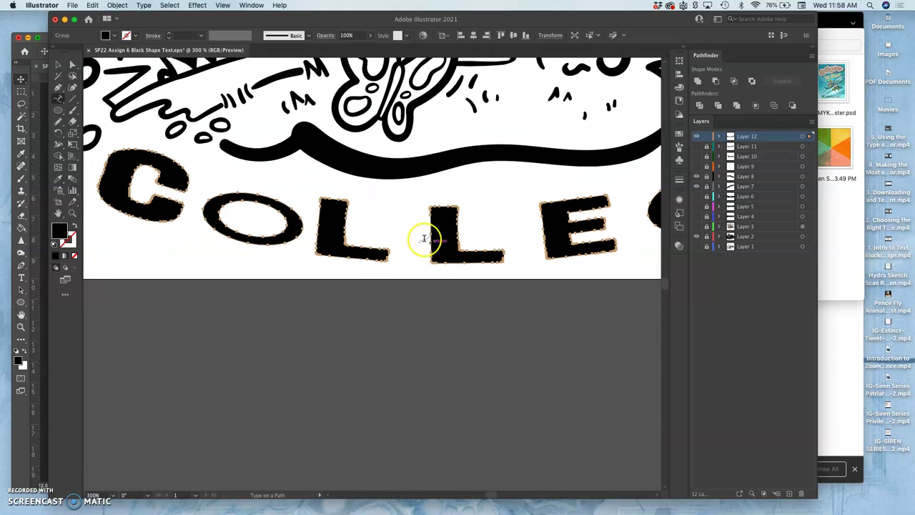
click(59, 122)
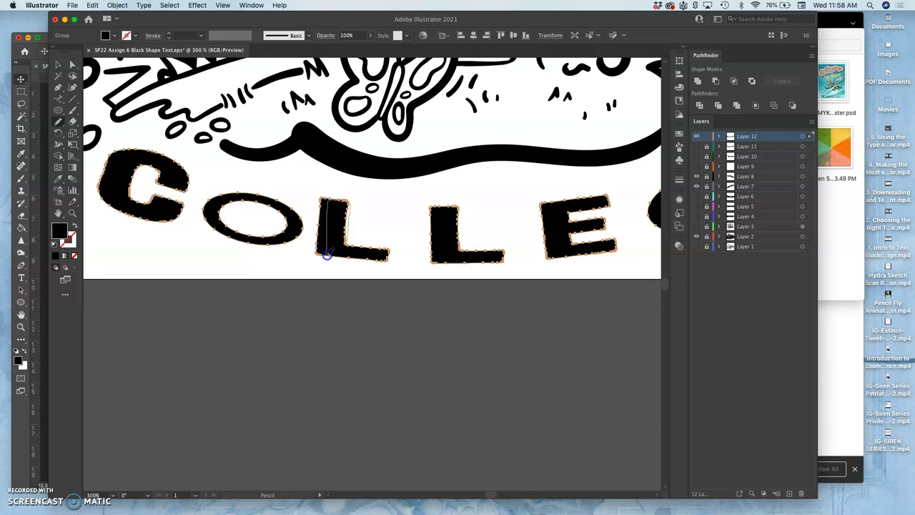
drag(331, 256, 332, 258)
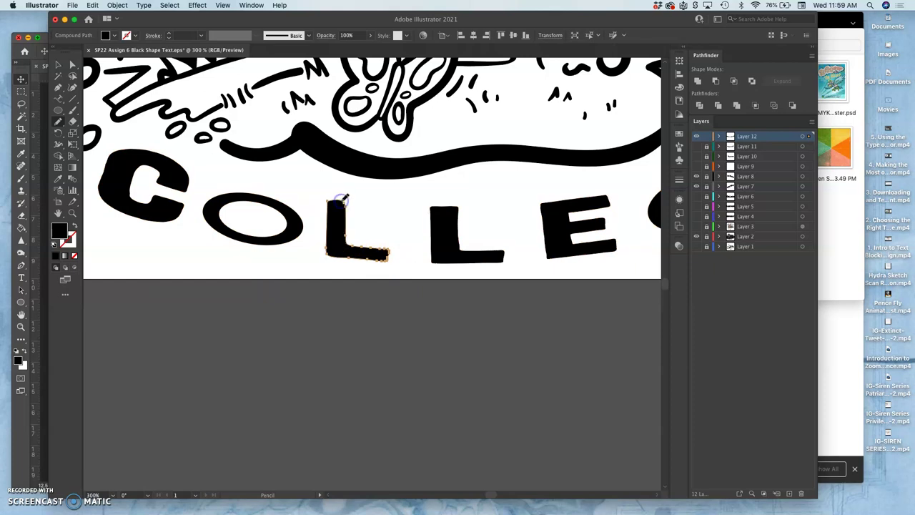
scroll(351, 248, up, 2)
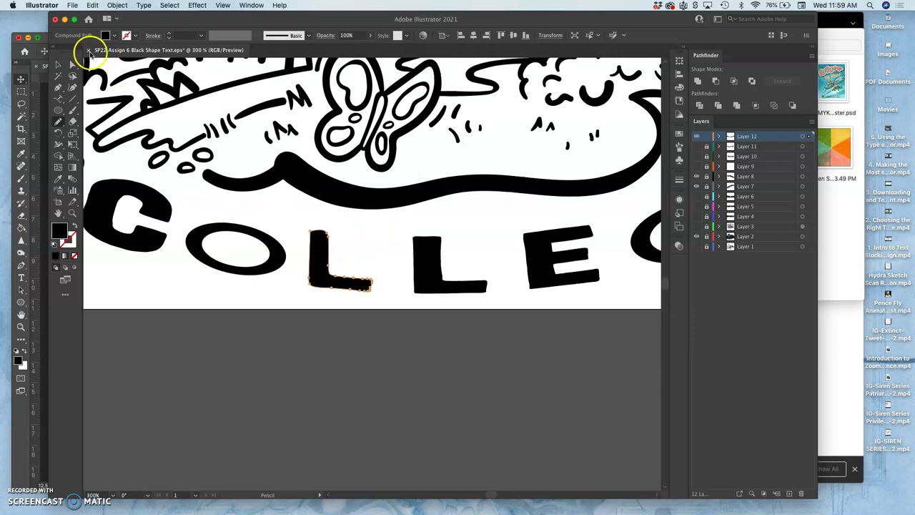
Lasso the inner top corner point of the first L's stem and move it slightly outward and up.
click(72, 75)
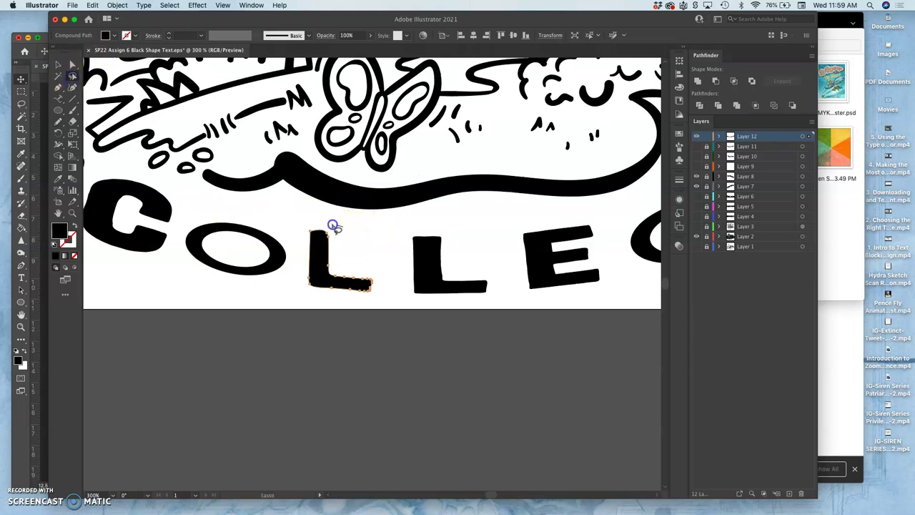
drag(345, 238, 343, 235)
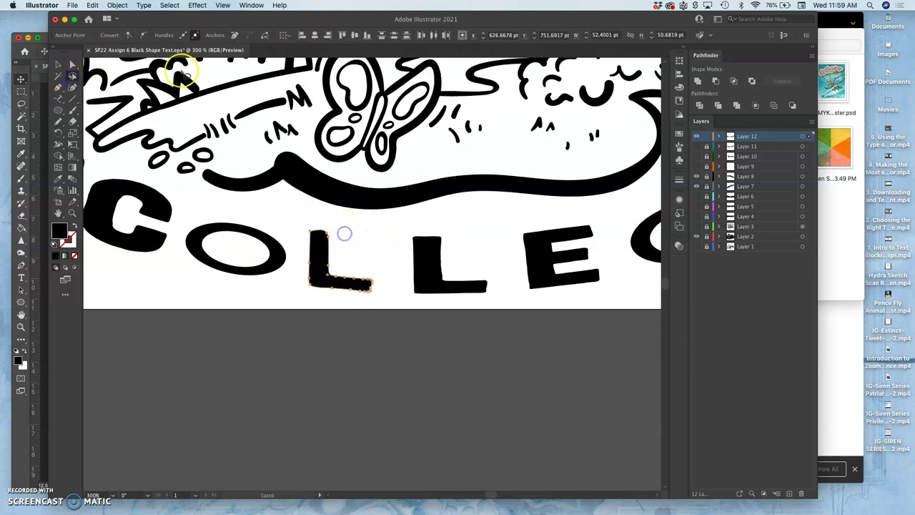
click(72, 64)
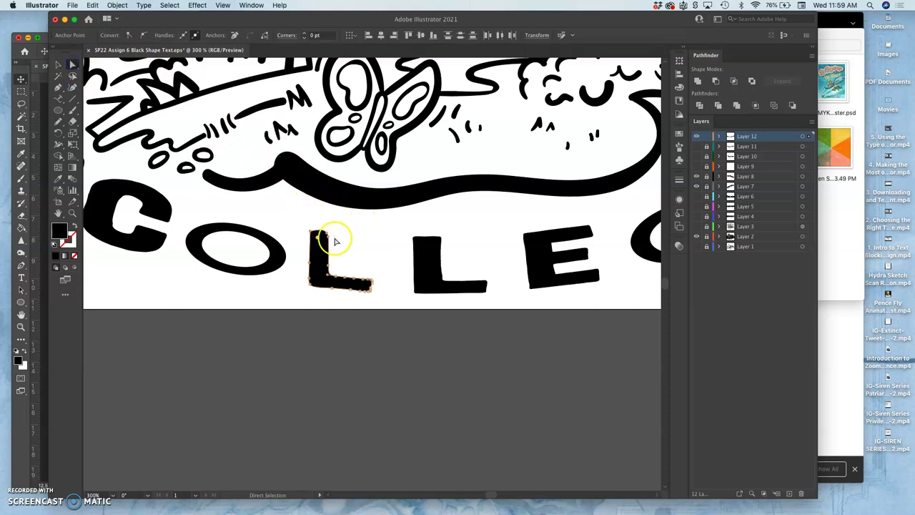
drag(328, 234, 330, 232)
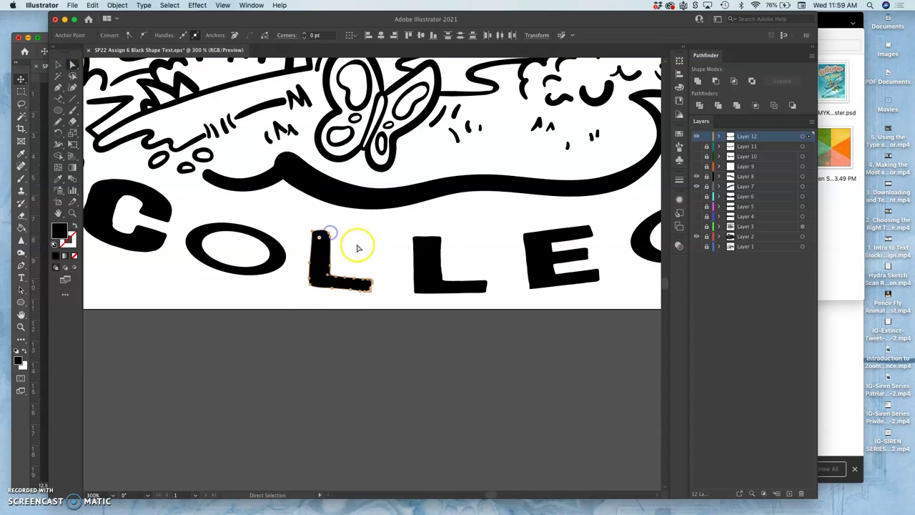
Undo the corner-point move and the Pencil reshaping of the first L.
key(super+z)
key(super+z)
key(super+z)
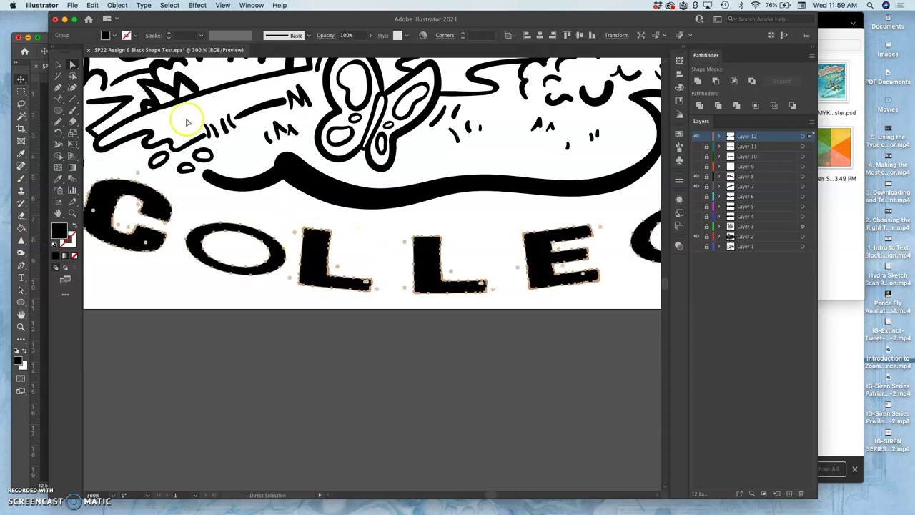
Lasso the outer-edge anchor points of the first L in "College", move them slightly inward to narrow its stem, and deselect.
click(72, 74)
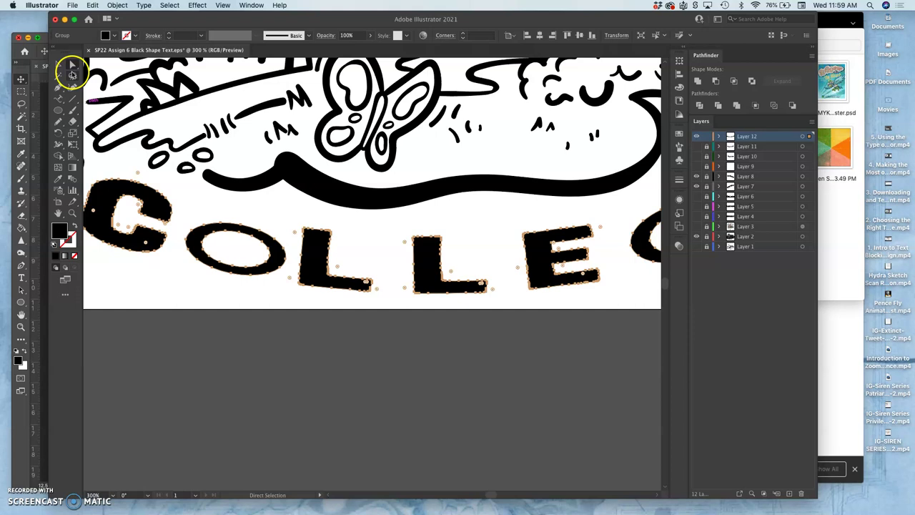
click(343, 228)
click(321, 223)
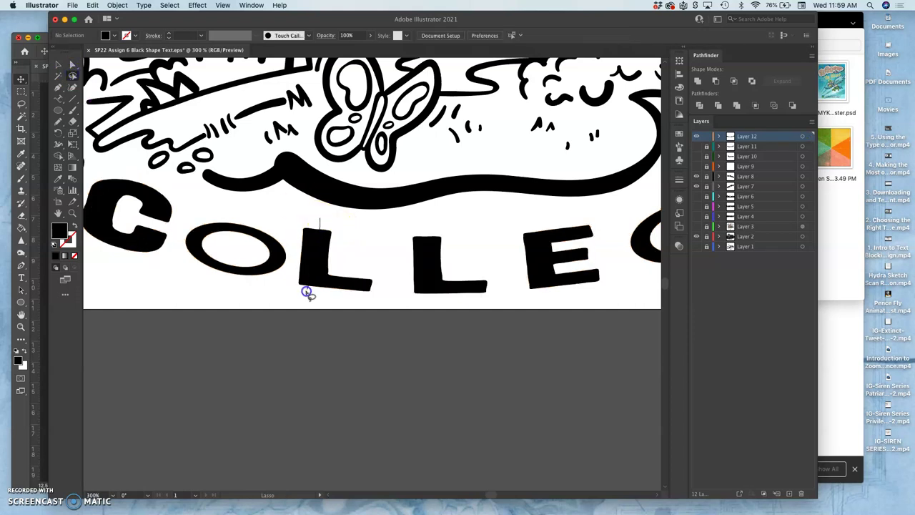
drag(306, 218, 311, 216)
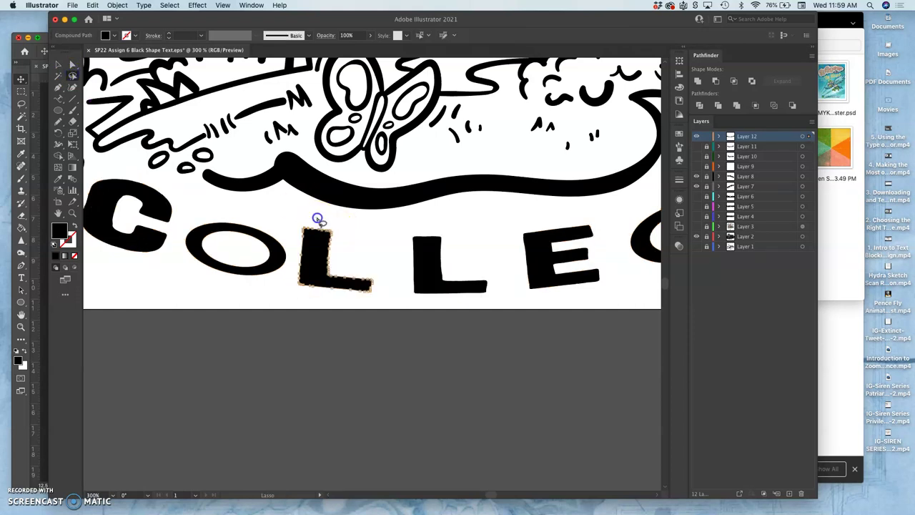
click(73, 65)
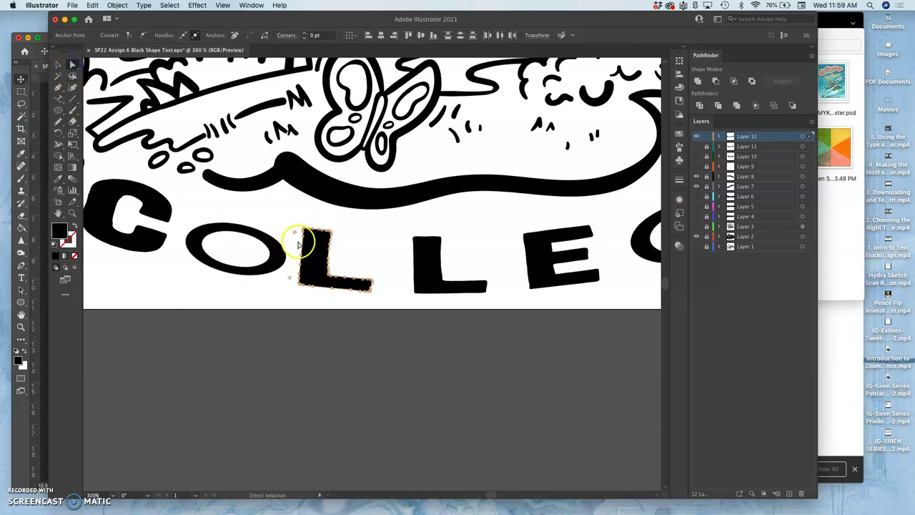
drag(305, 230, 310, 231)
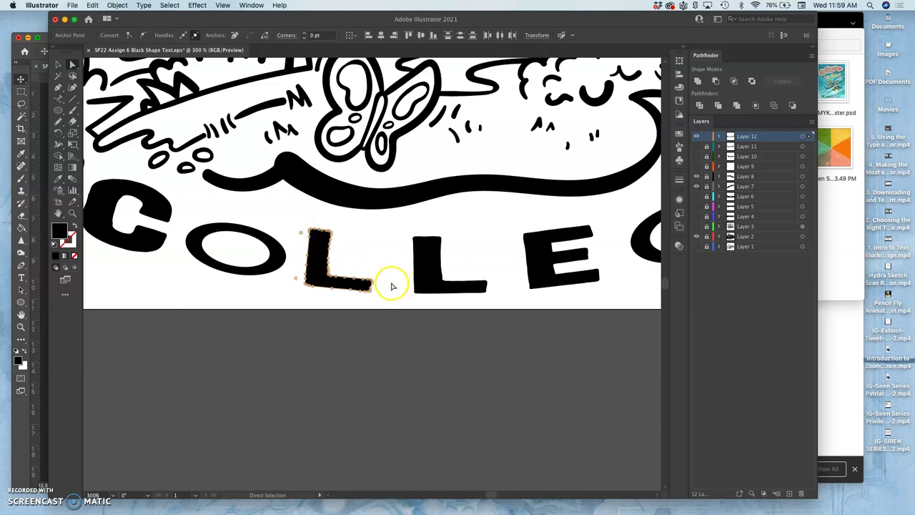
click(392, 284)
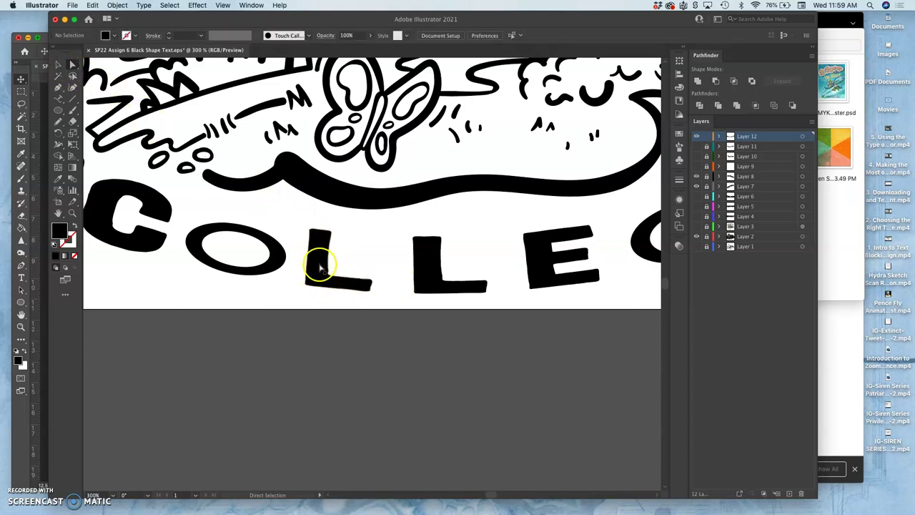
Move the first L in "College" slightly toward the second L and stretch it a little taller.
click(317, 264)
click(58, 65)
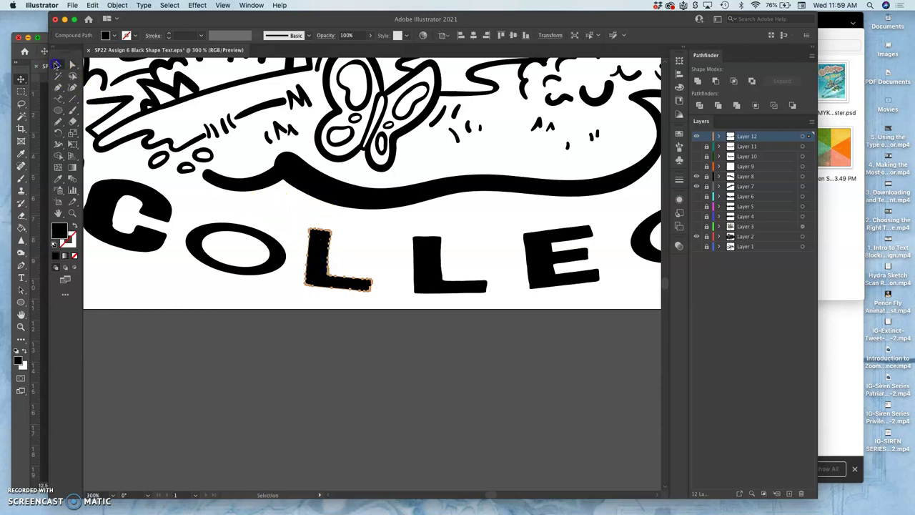
mouse_move(321, 266)
mouse_down()
mouse_move(319, 257)
mouse_move(326, 268)
mouse_up()
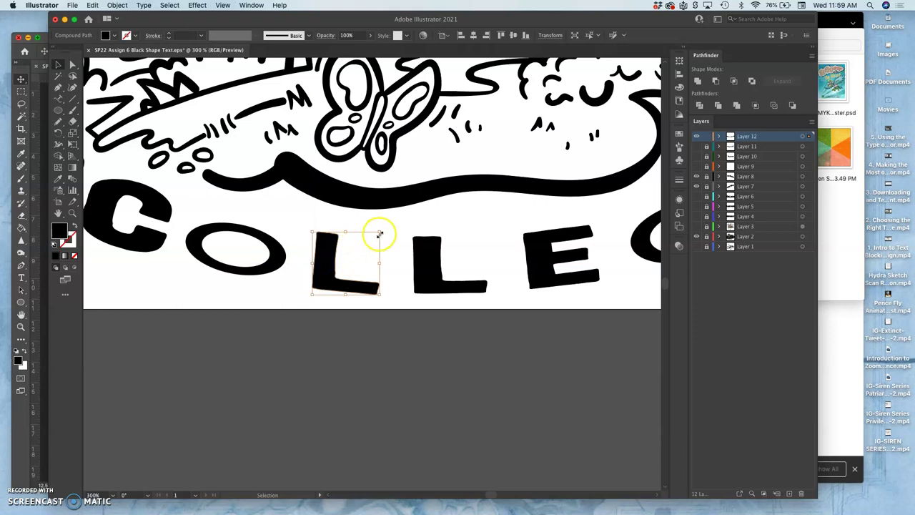
drag(379, 232, 377, 227)
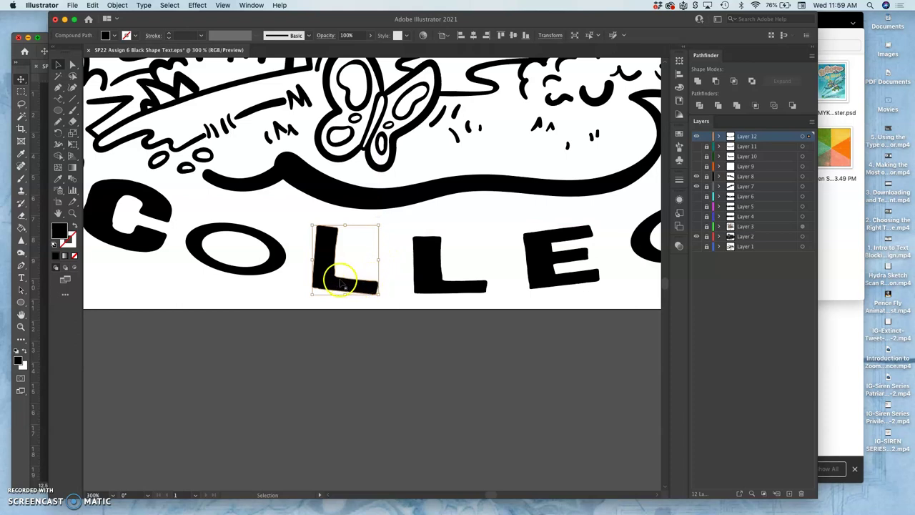
Redraw the foot of the first L in "College" with the Pencil tool to make it shorter and slightly thicker.
click(60, 123)
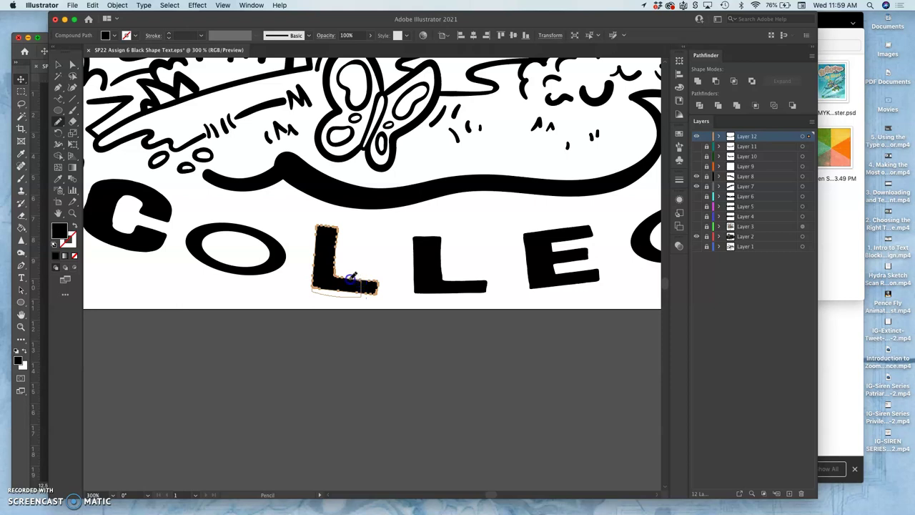
drag(352, 276, 351, 272)
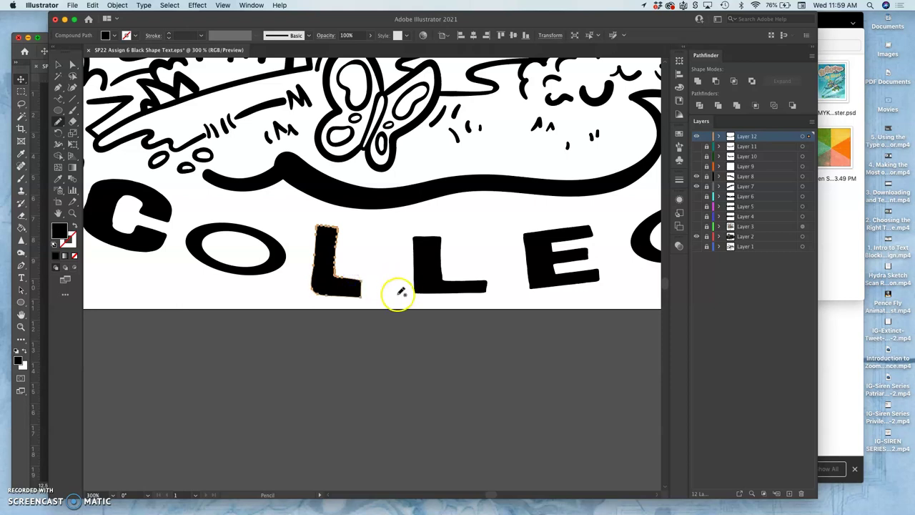
scroll(395, 293, down, 4)
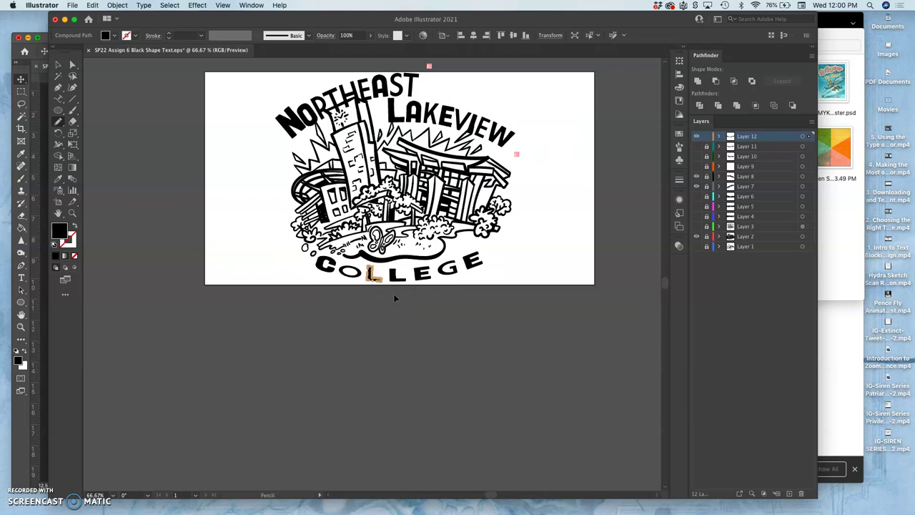
scroll(393, 294, up, 2)
scroll(356, 292, up, 1)
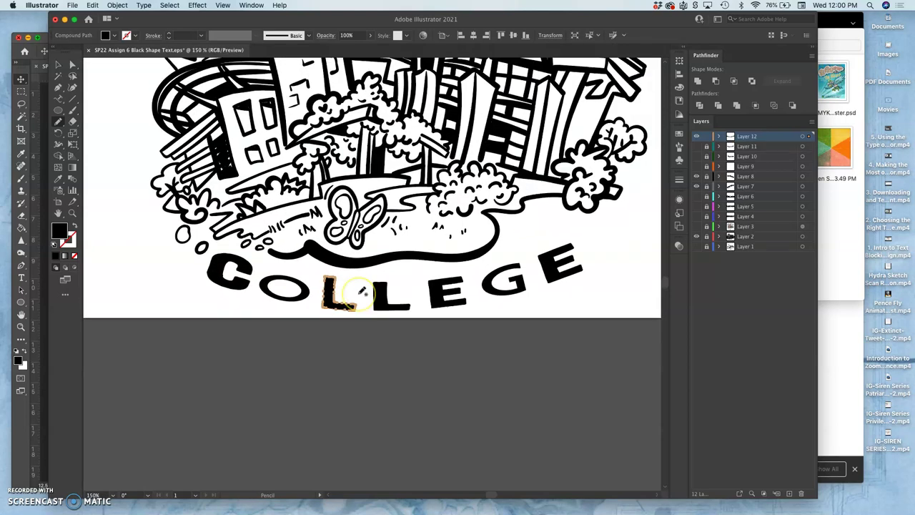
scroll(363, 291, up, 5)
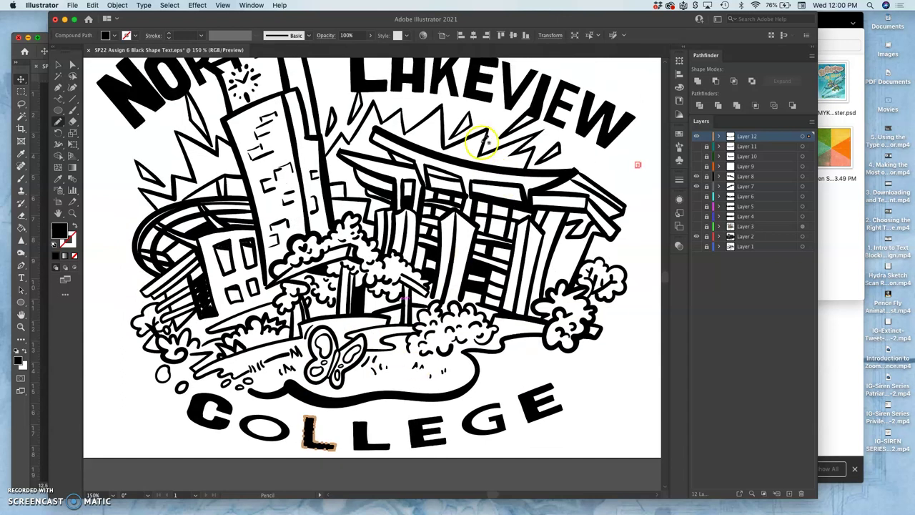
Lock Layer 12 and toggle the visibility of Layers 7 and 8 to identify the layer holding the "Lakeview" text.
click(706, 136)
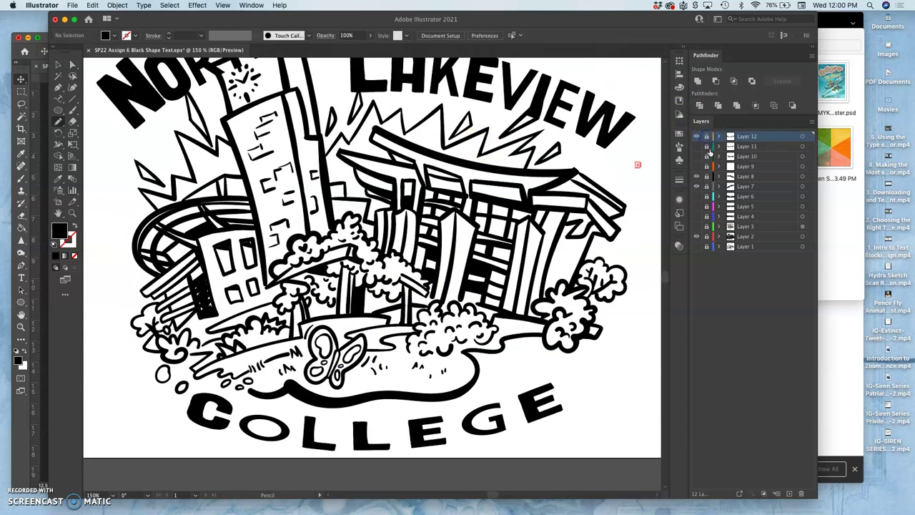
click(696, 186)
click(697, 187)
click(697, 177)
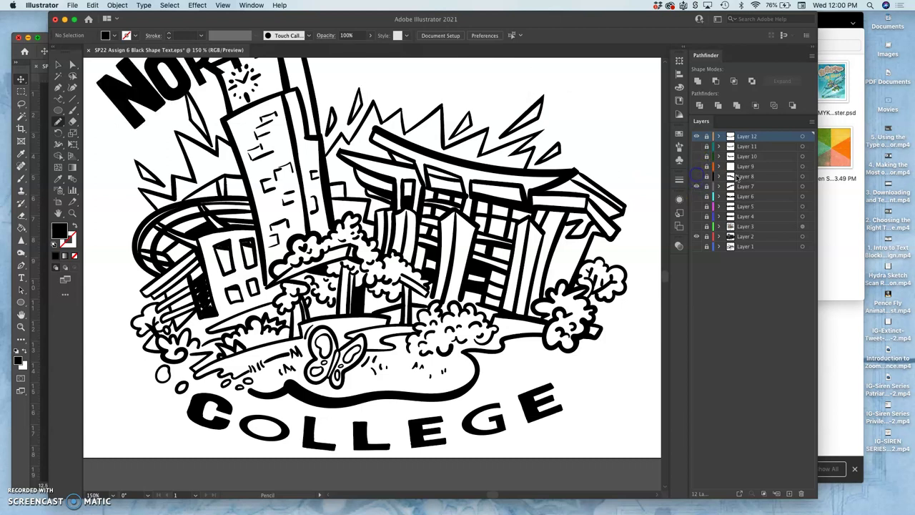
click(697, 177)
Copy the curved "Lakeview" text from Layer 8, and lock and hide that layer.
click(801, 177)
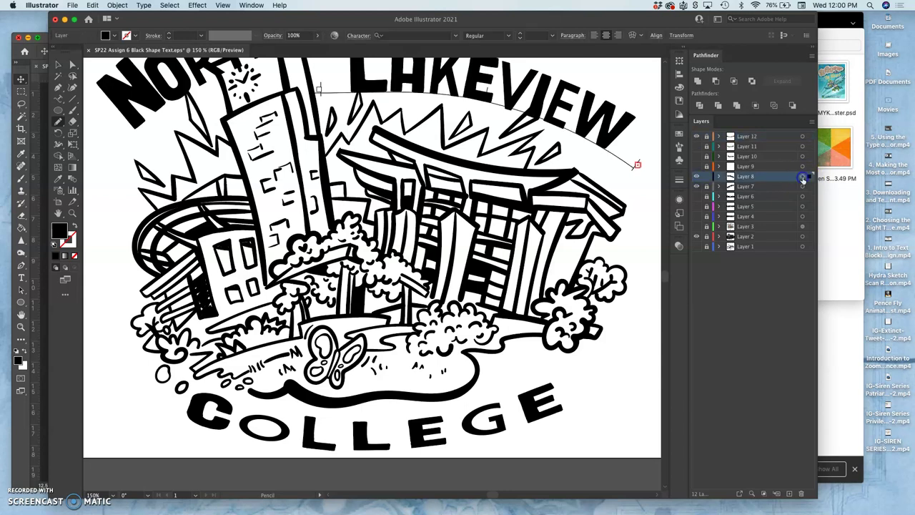
scroll(547, 162, up, 3)
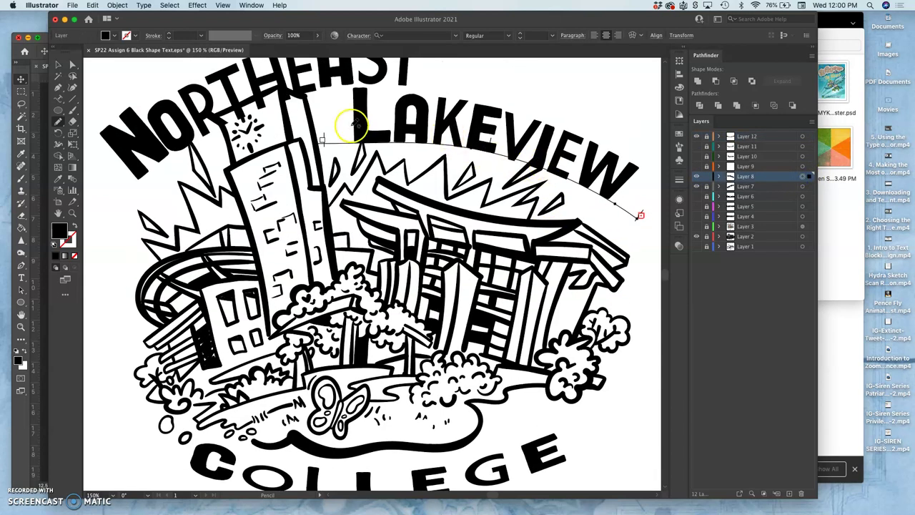
key(v)
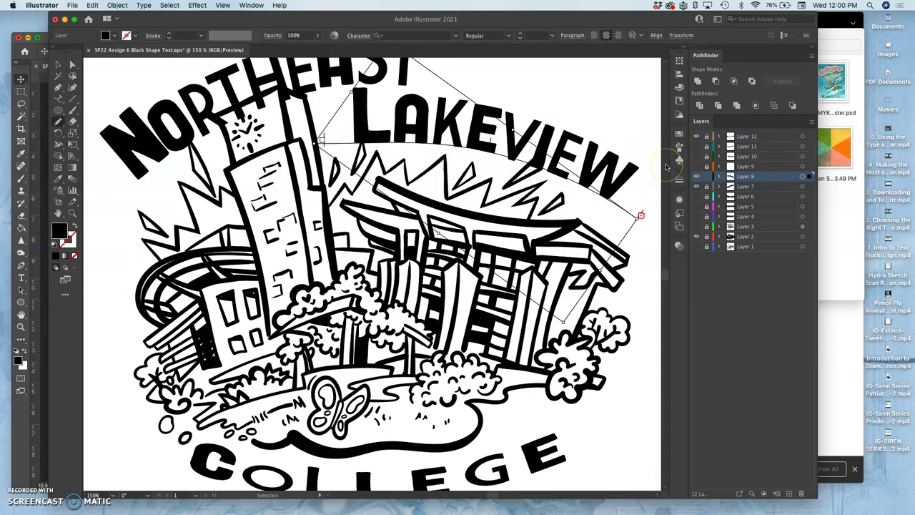
click(812, 177)
click(707, 176)
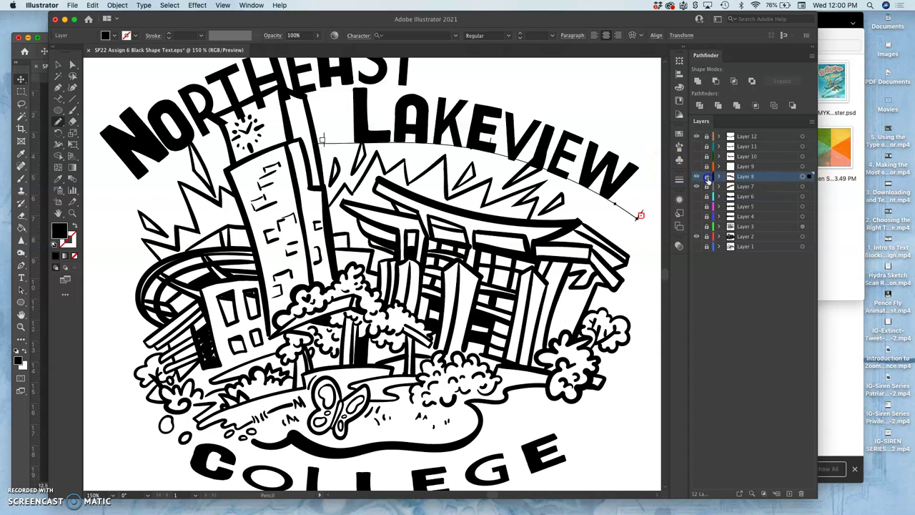
key(n)
click(697, 177)
Paste the "Lakeview" text in place on a new layer above Layer 12 and convert it to outlines.
click(736, 140)
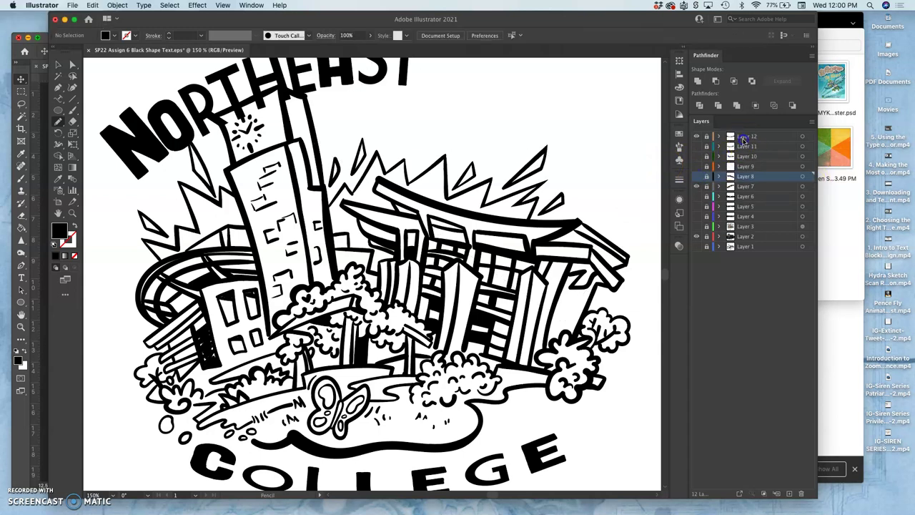
click(789, 493)
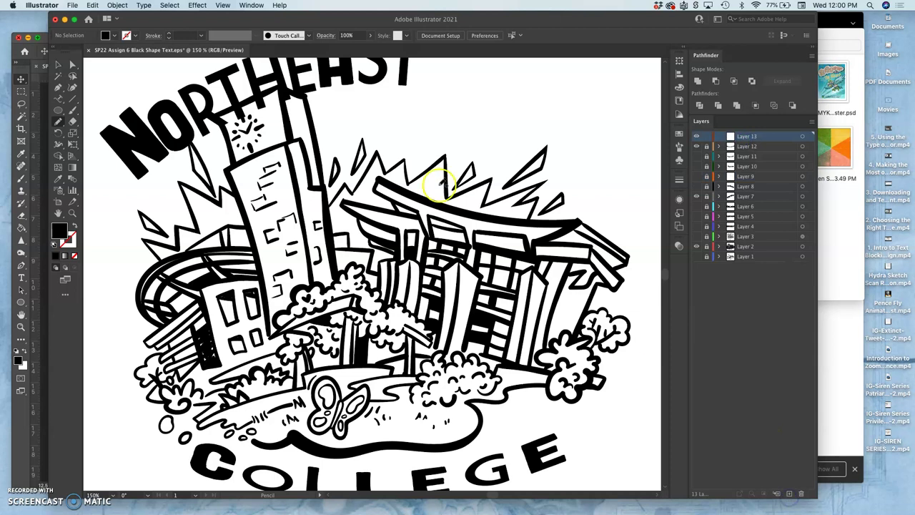
click(93, 5)
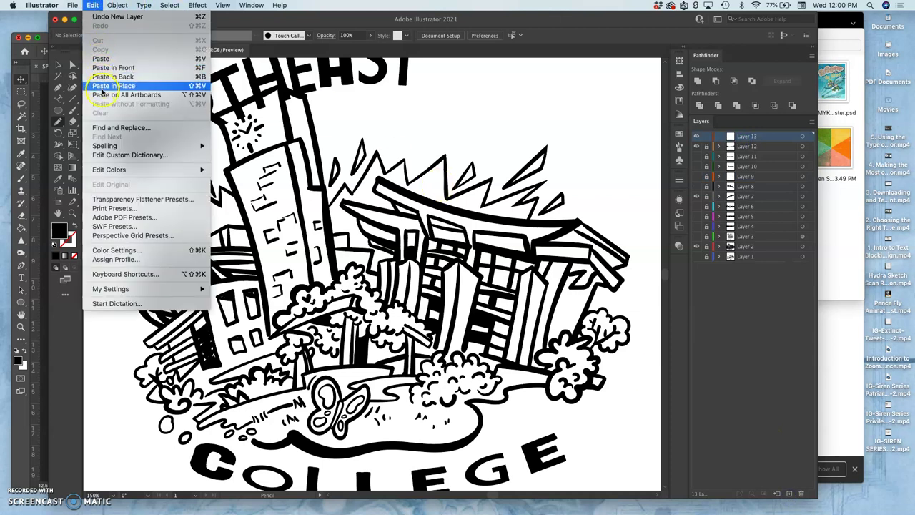
click(102, 87)
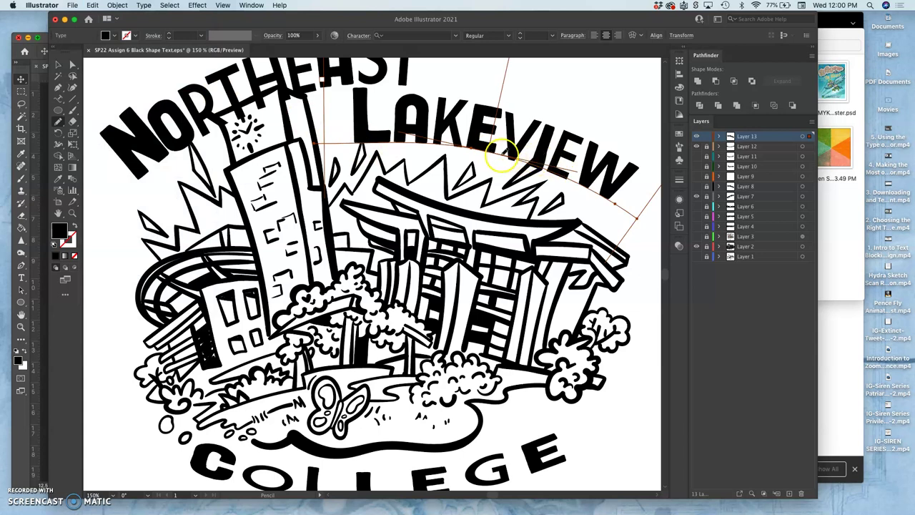
right_click(501, 155)
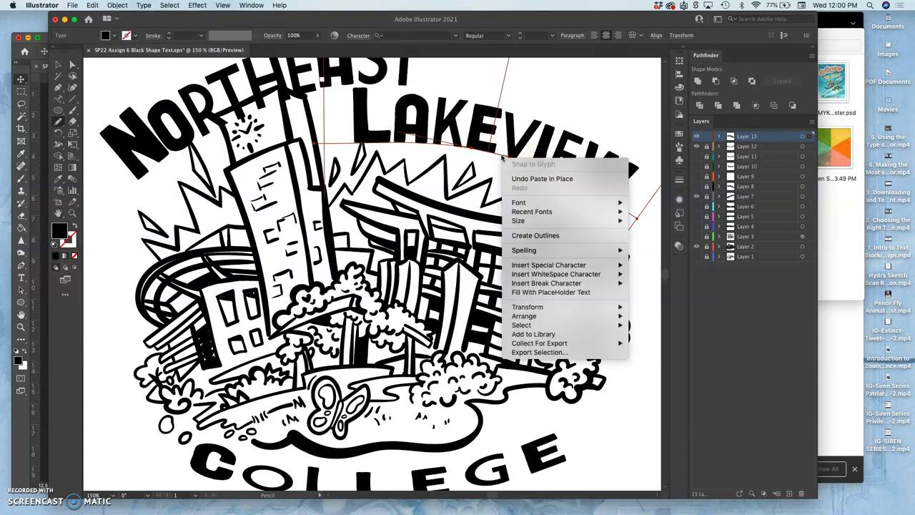
click(534, 235)
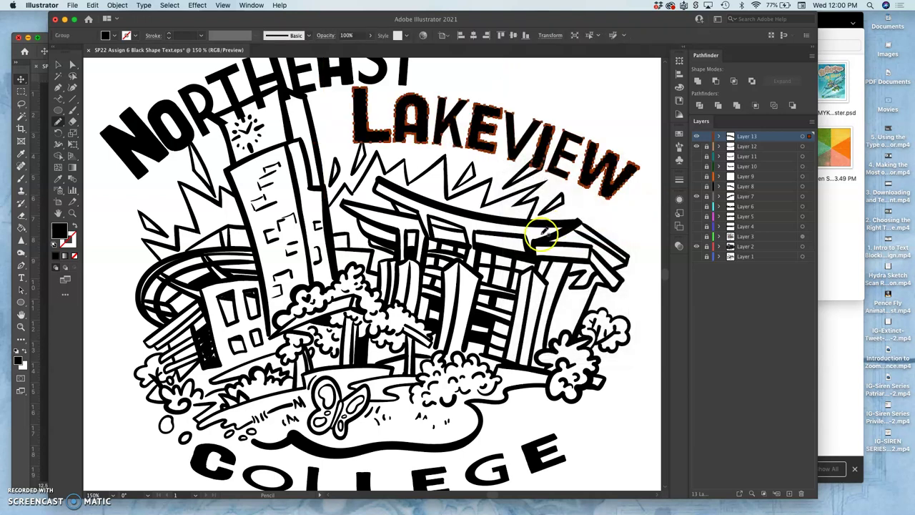
Lock the layer with the outlined "Lakeview" and toggle Layer 7's visibility to identify its text.
scroll(541, 229, up, 2)
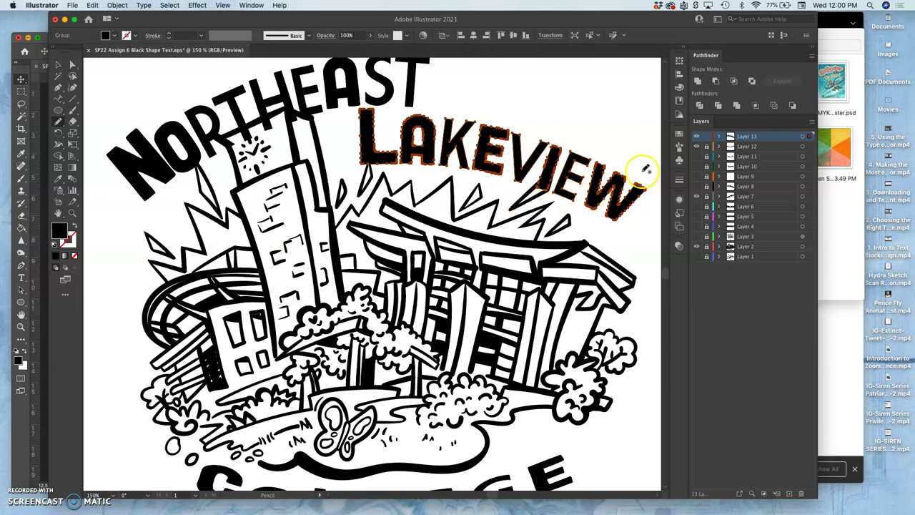
click(696, 146)
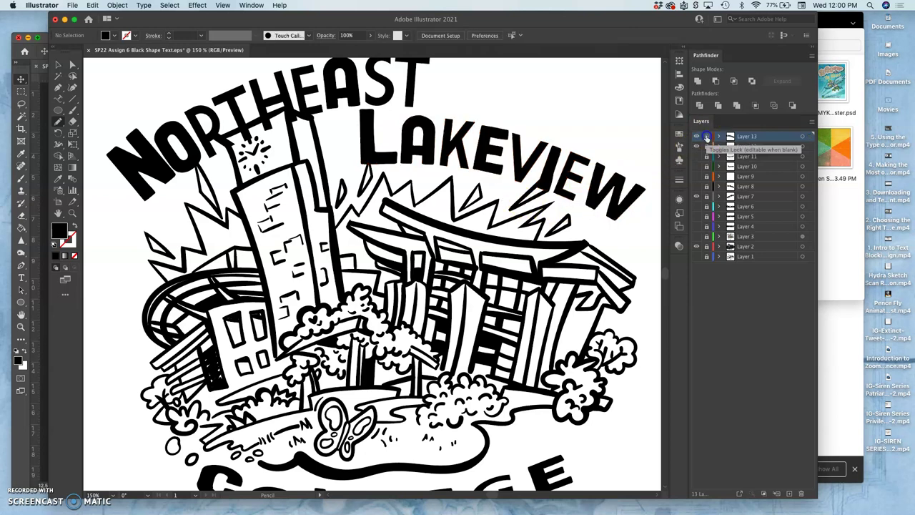
click(696, 196)
click(696, 196)
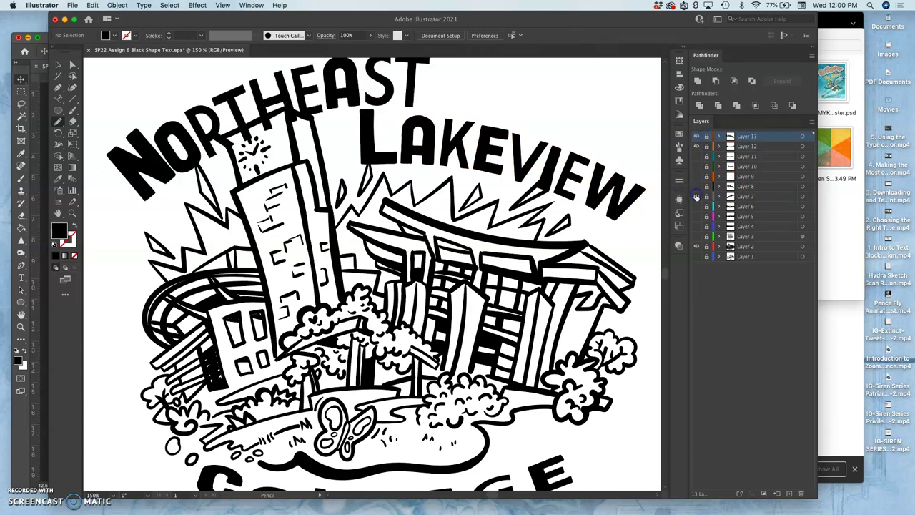
Copy the curved "Northeast" text from Layer 7, and lock and hide that layer.
click(803, 197)
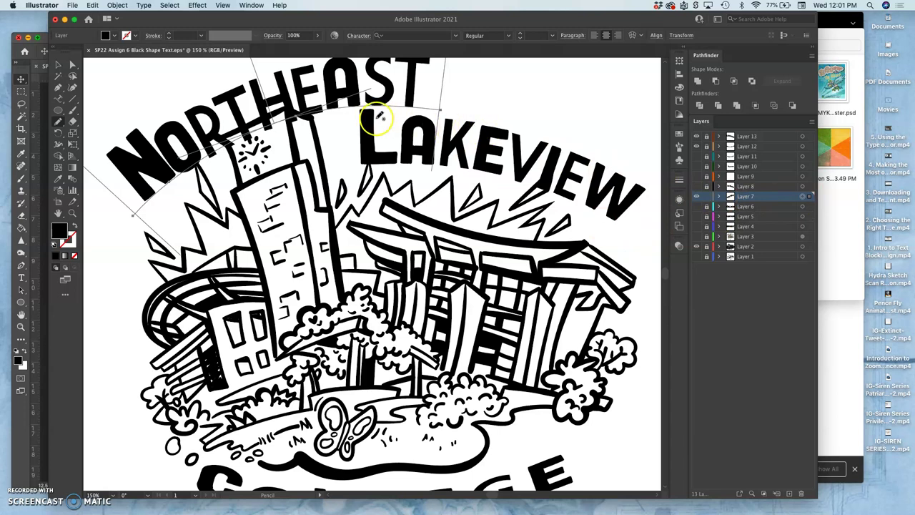
key(v)
key(n)
click(706, 197)
Paste the "Northeast" text in place on a new layer above Layer 13 and convert it to outlines.
click(744, 137)
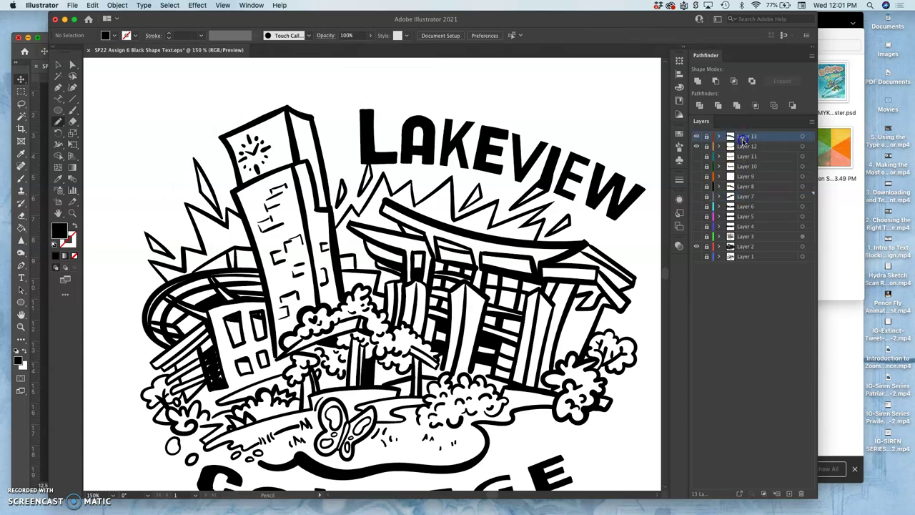
click(787, 493)
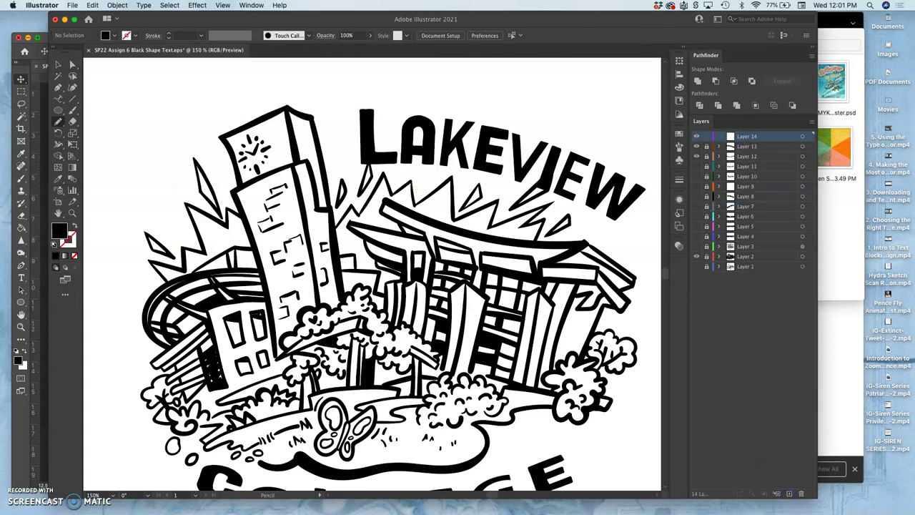
click(92, 5)
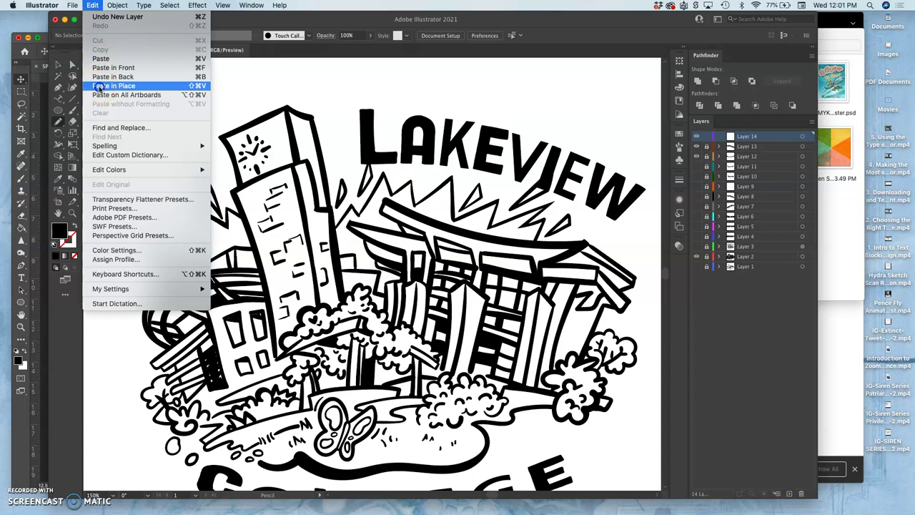
click(98, 86)
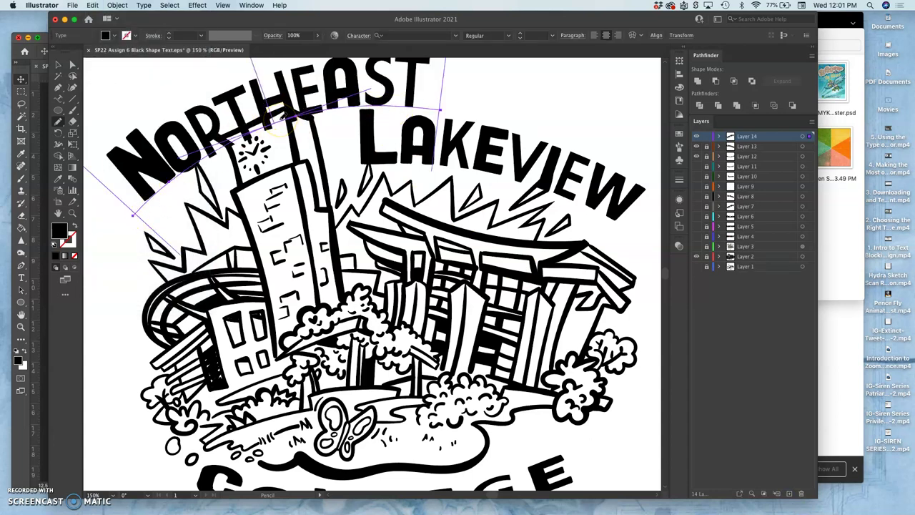
right_click(280, 121)
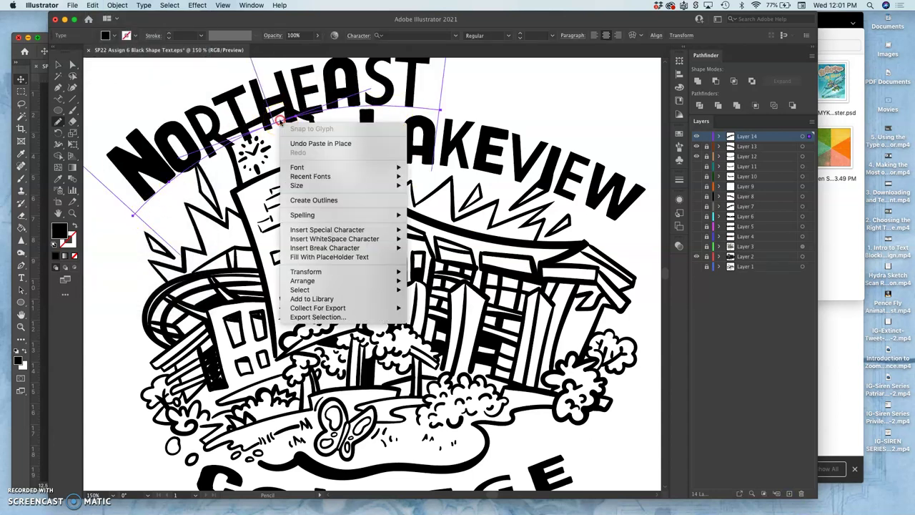
click(313, 199)
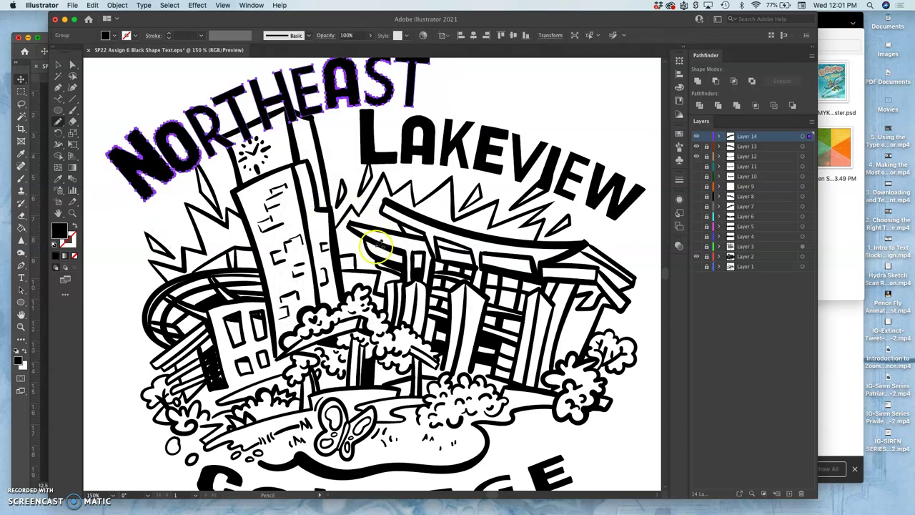
Unlock Layers 13, 12 and 2 so the outlined words and the illustration are editable, and switch to the Selection tool.
key(super+minus)
key(super+minus)
scroll(377, 246, down, 3)
scroll(377, 246, right, 2)
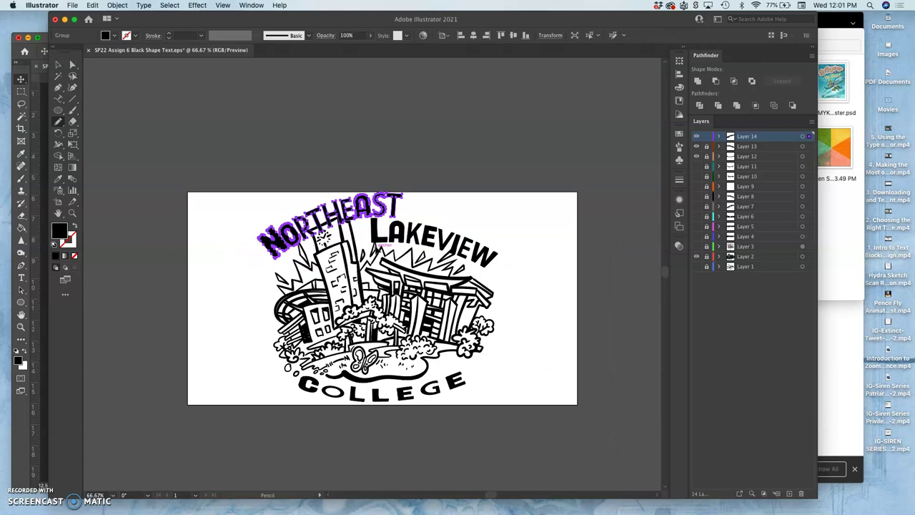
click(445, 256)
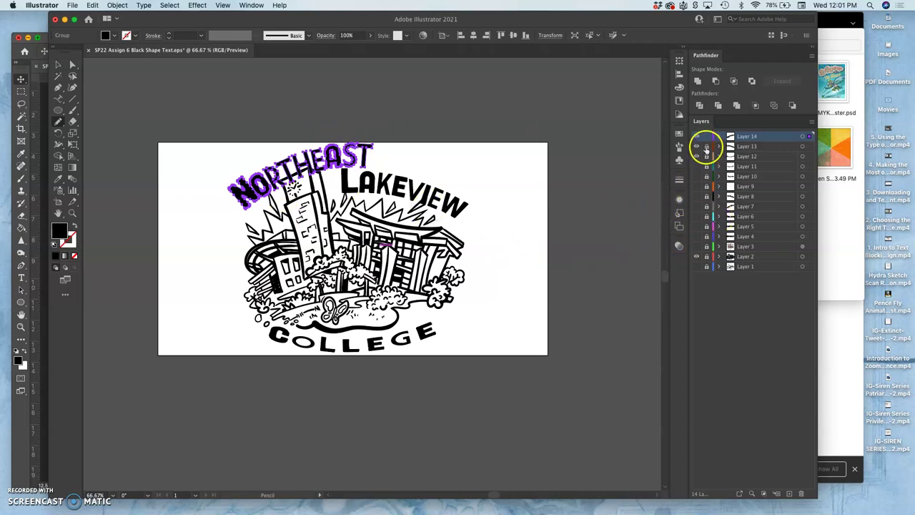
click(705, 147)
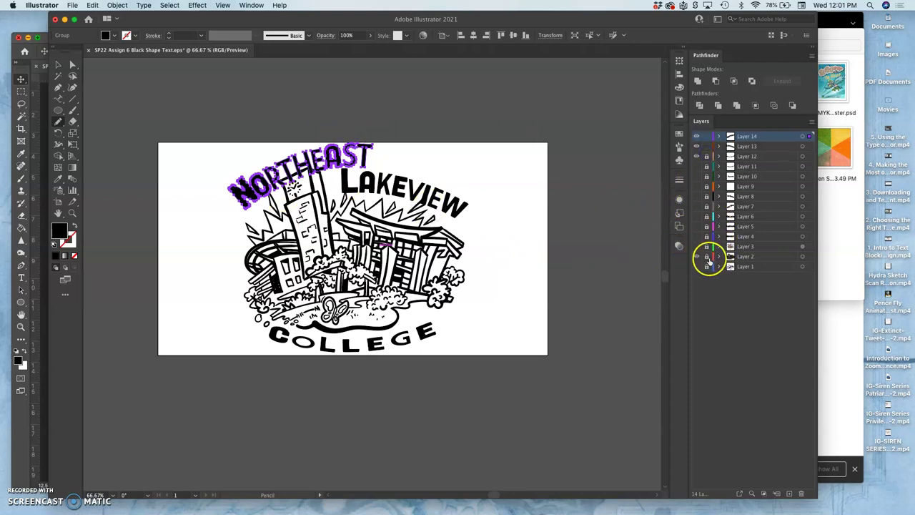
click(706, 155)
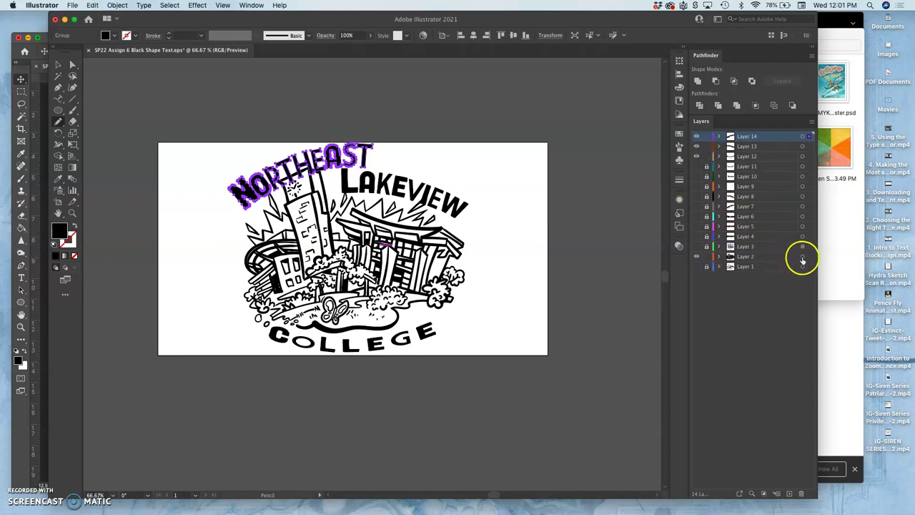
click(58, 66)
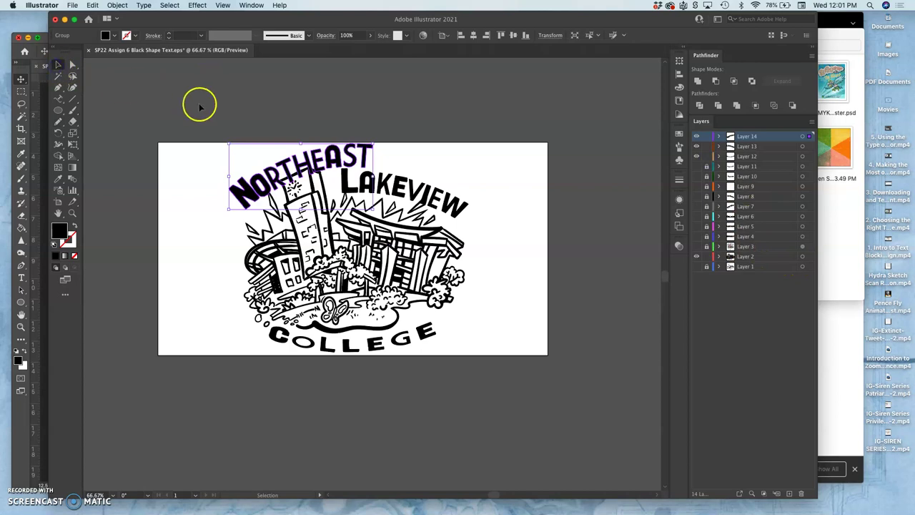
Select the illustration and all three outlined words, scale them down proportionally about their centre, and clear the selection.
drag(205, 116, 477, 403)
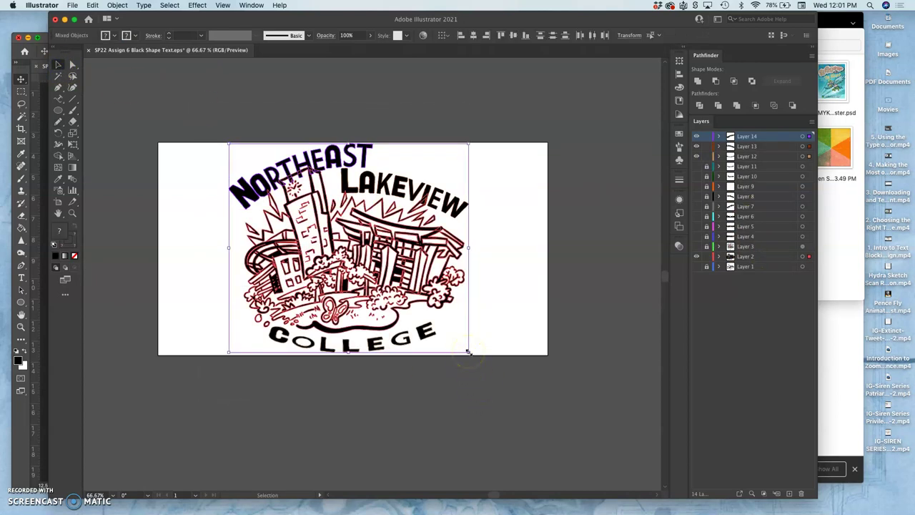
drag(469, 351, 442, 334)
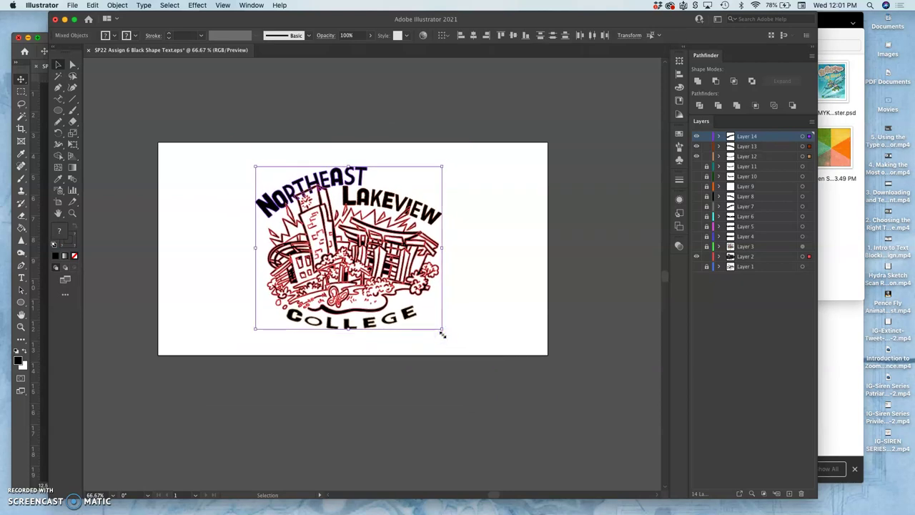
key(super+equal)
key(super+equal)
key(super+equal)
scroll(457, 334, down, 3)
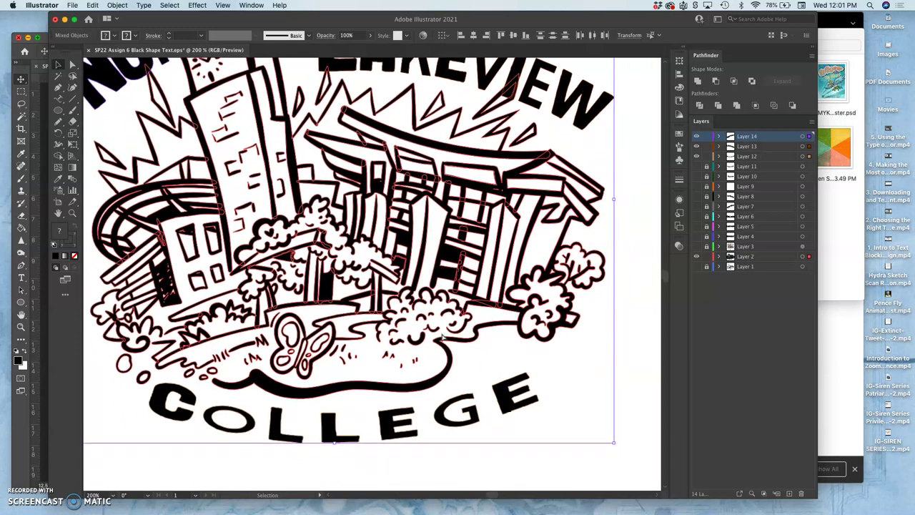
key(super+minus)
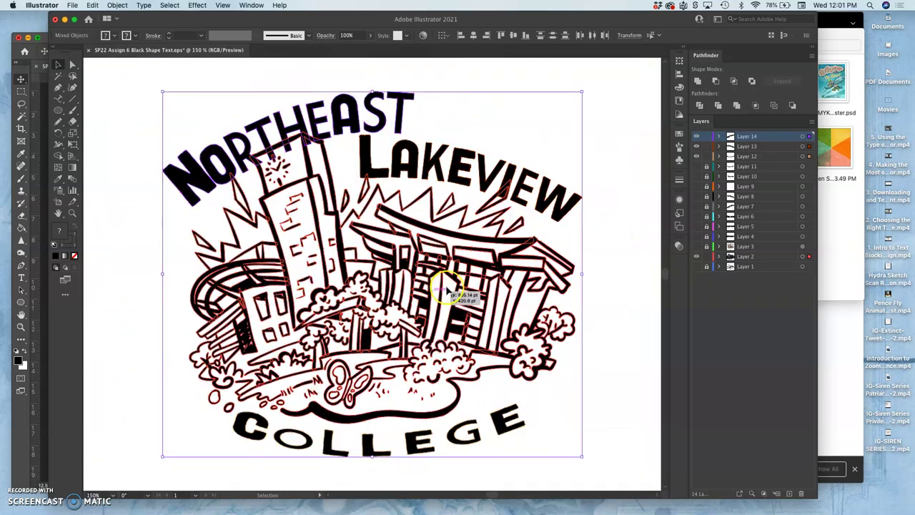
click(70, 67)
click(107, 90)
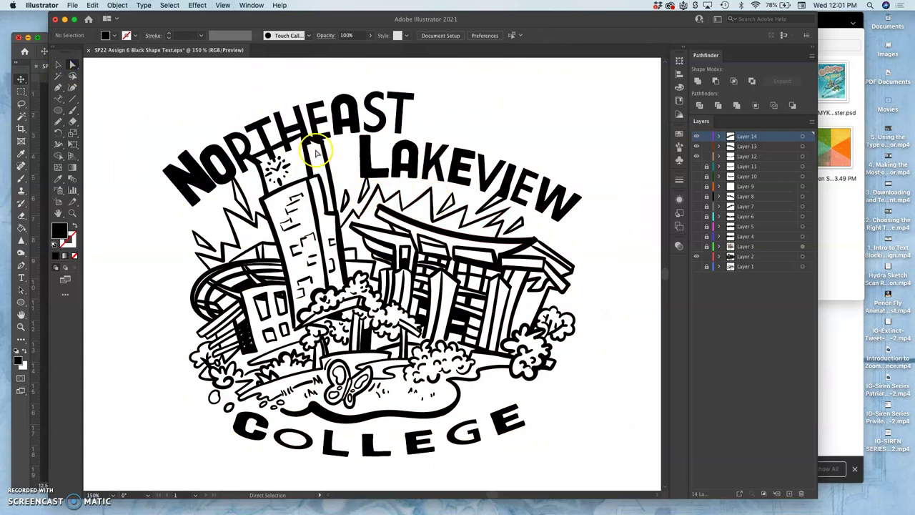
Select the outlined letter "O" in "Northeast" and move it slightly away from the "N" toward the "R".
key(super+plus)
key(super+plus)
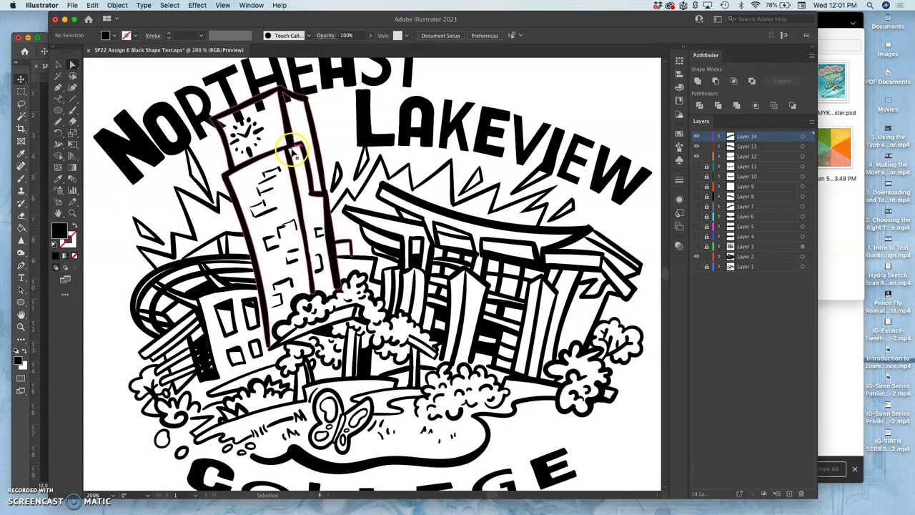
scroll(294, 151, up, 4)
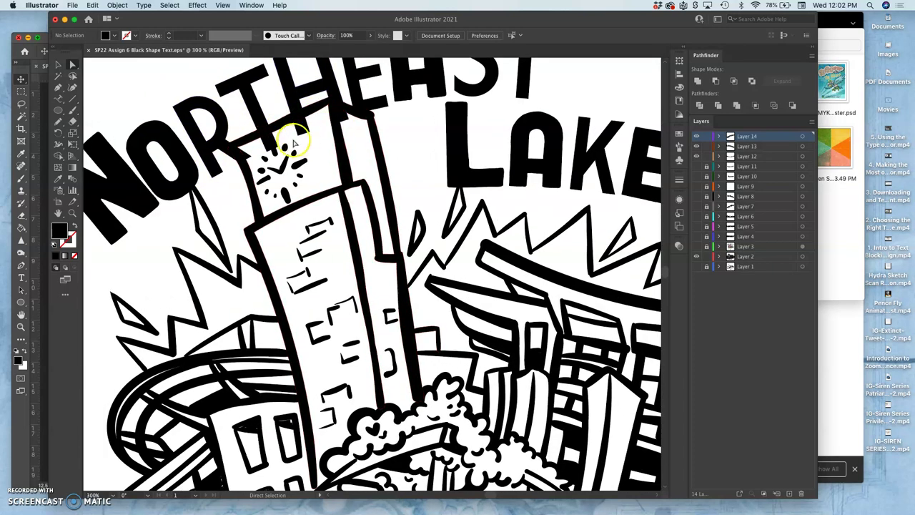
scroll(283, 140, left, 5)
scroll(283, 140, down, 2)
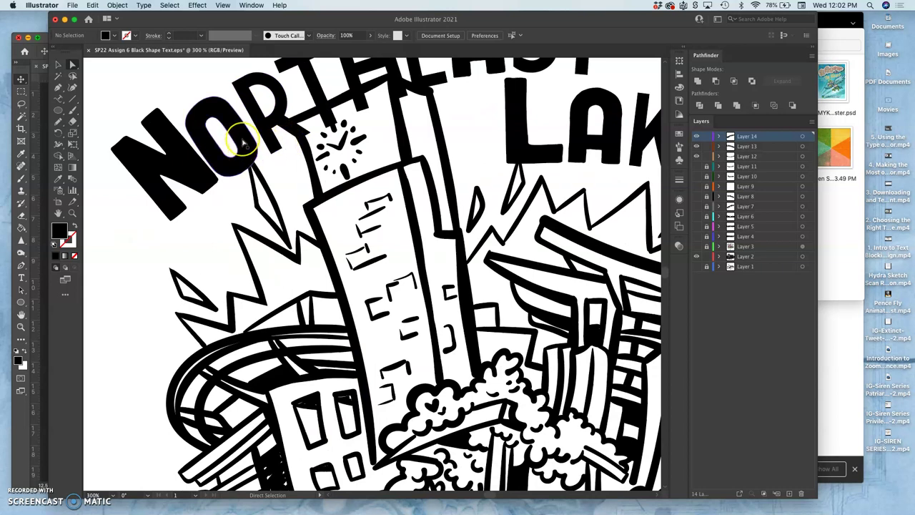
key(super+plus)
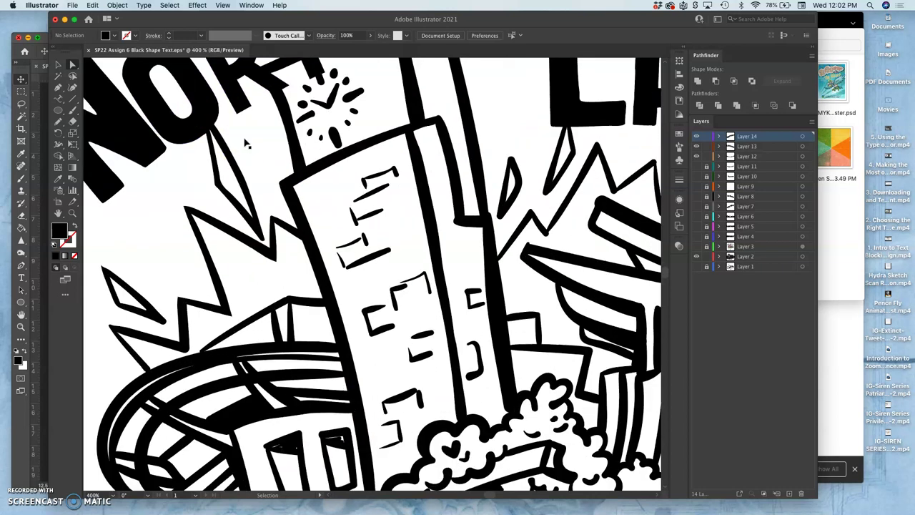
scroll(246, 143, up, 4)
scroll(245, 143, left, 1)
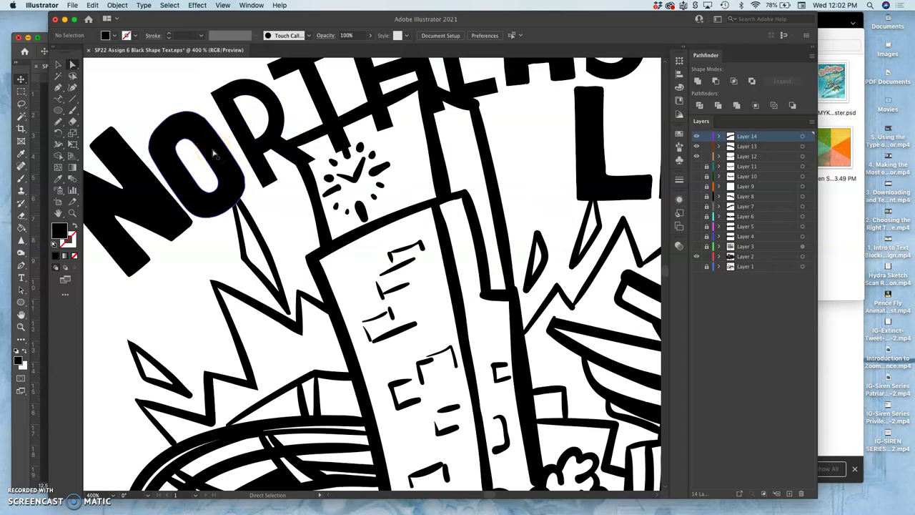
click(213, 152)
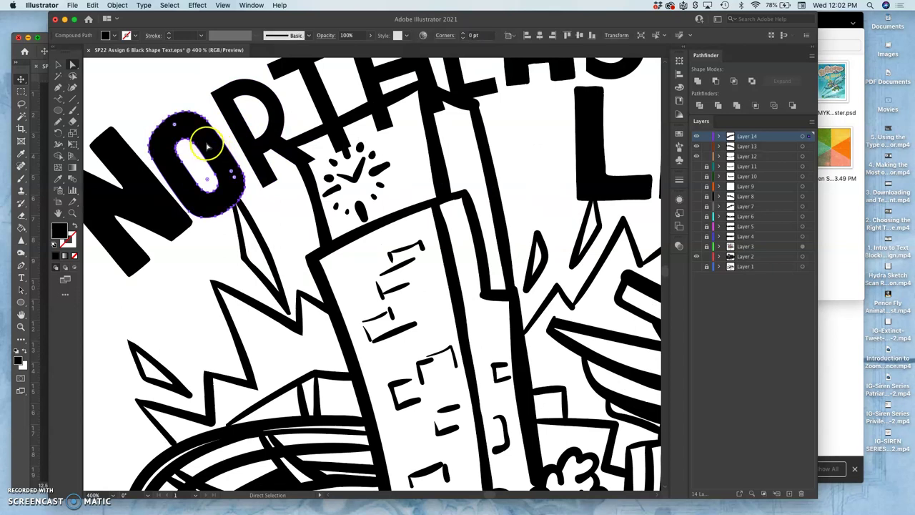
click(57, 64)
click(185, 125)
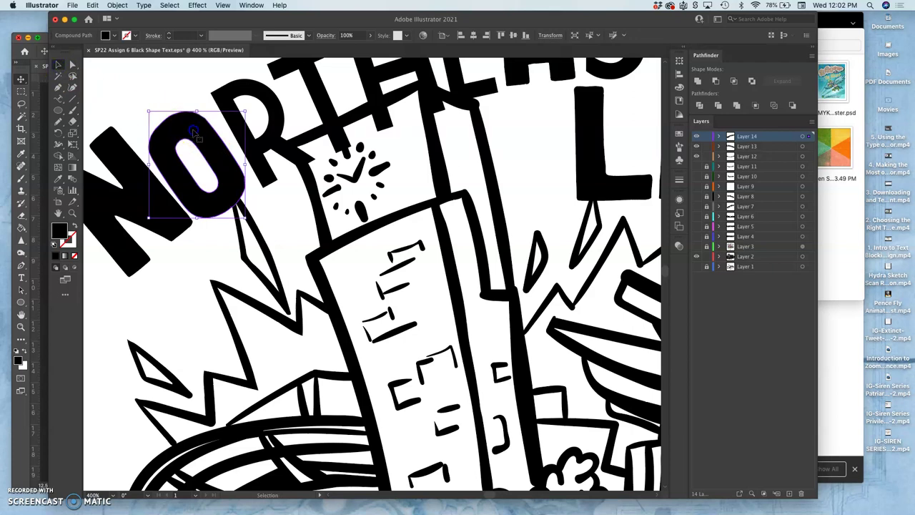
drag(193, 130, 199, 131)
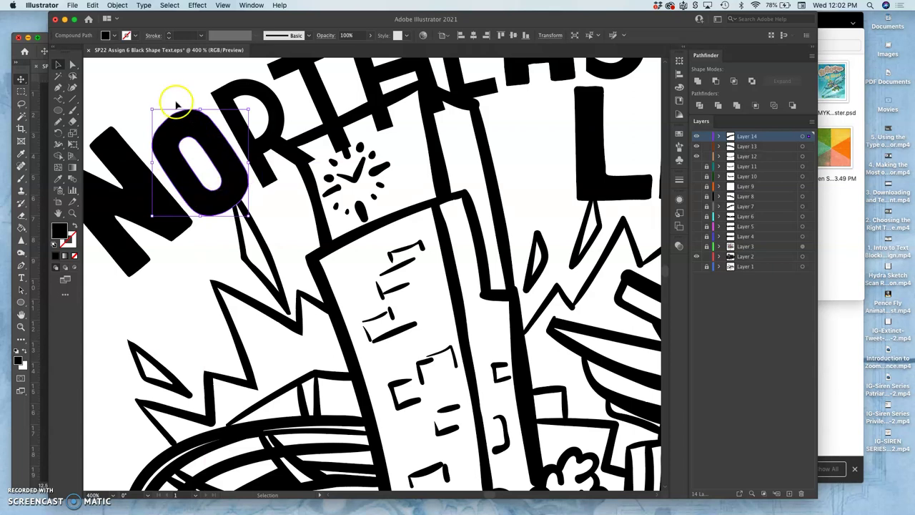
Give the "O" in "Northeast" a white (FFFFFF) stroke and set its weight to 6 pt.
double_click(72, 238)
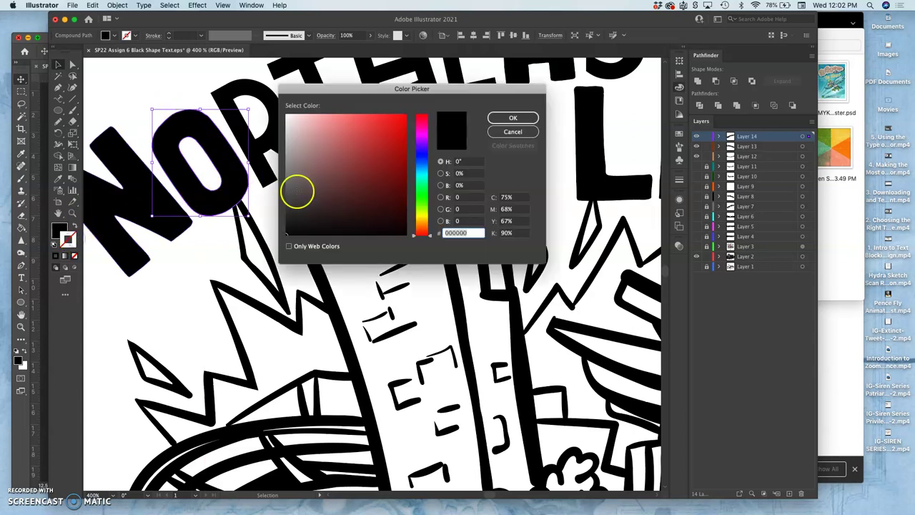
click(289, 116)
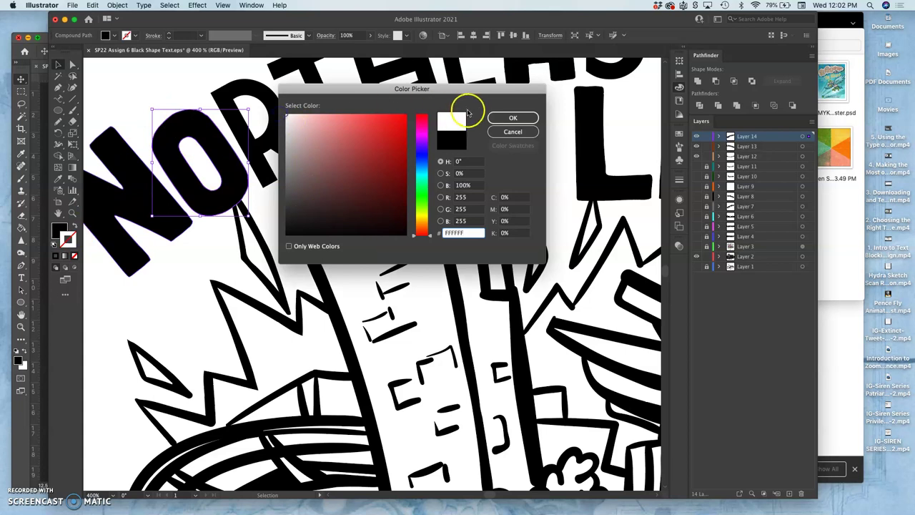
click(513, 118)
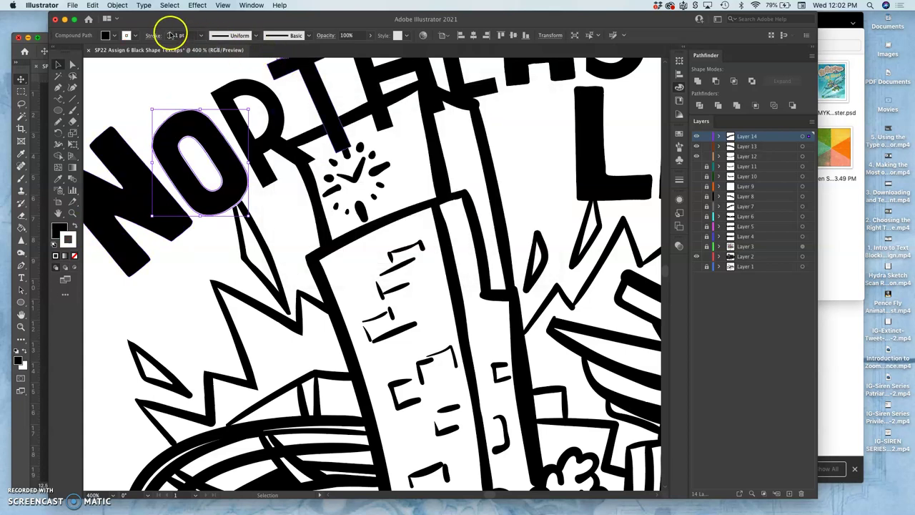
click(170, 33)
click(169, 33)
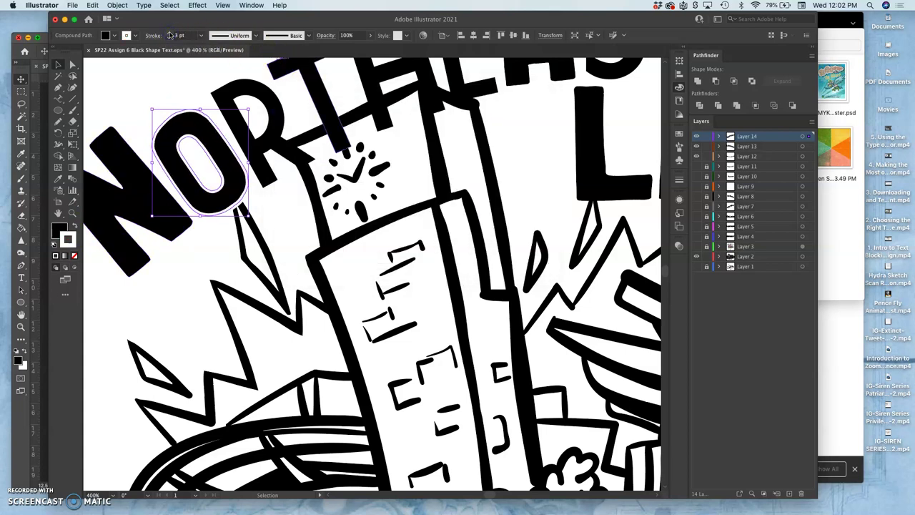
click(171, 33)
click(171, 34)
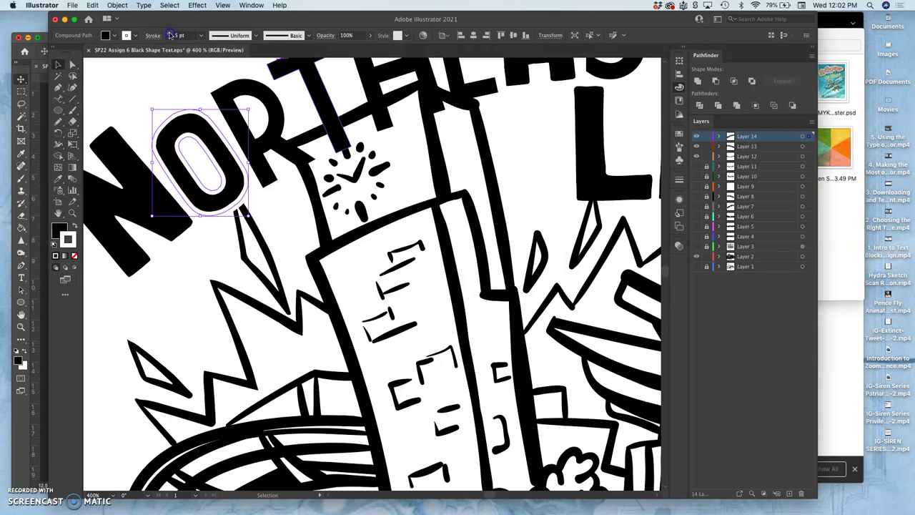
click(170, 33)
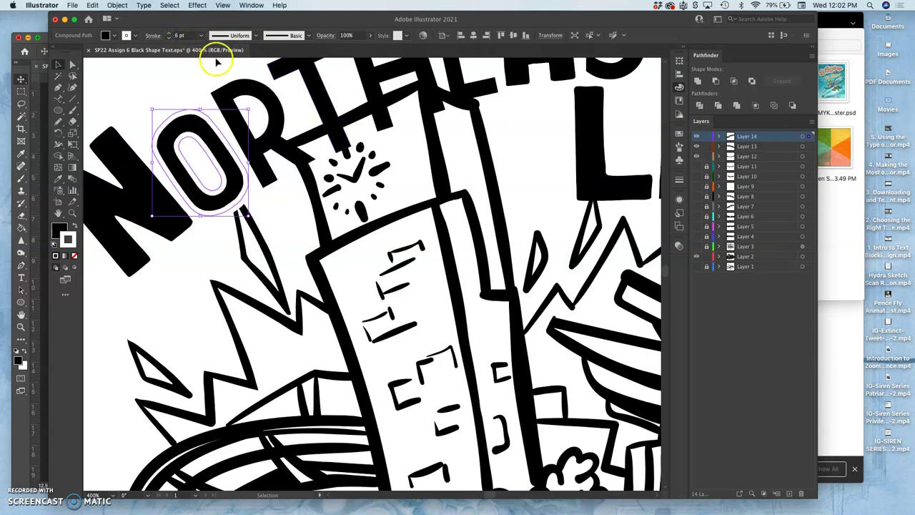
Try converting the white stroke of the "O" into shapes with Outline Stroke, and undo the conversion.
click(115, 5)
mouse_move(142, 228)
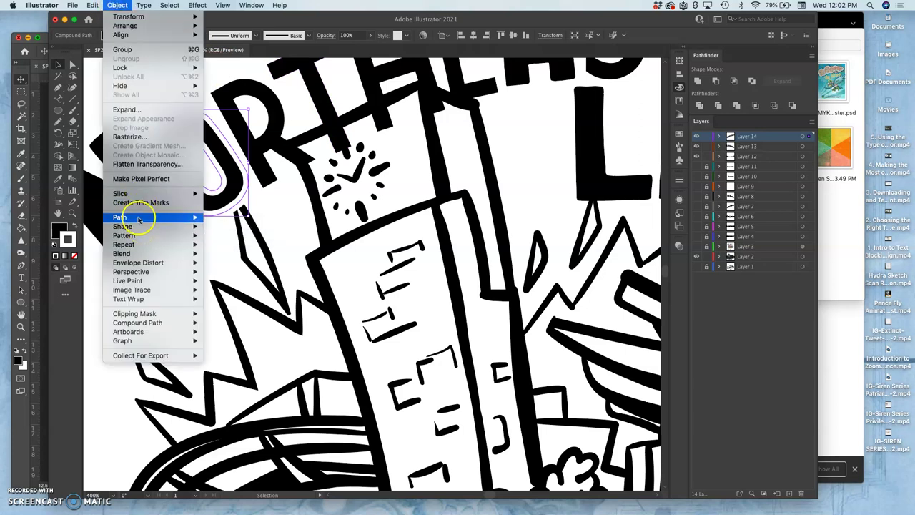
click(245, 243)
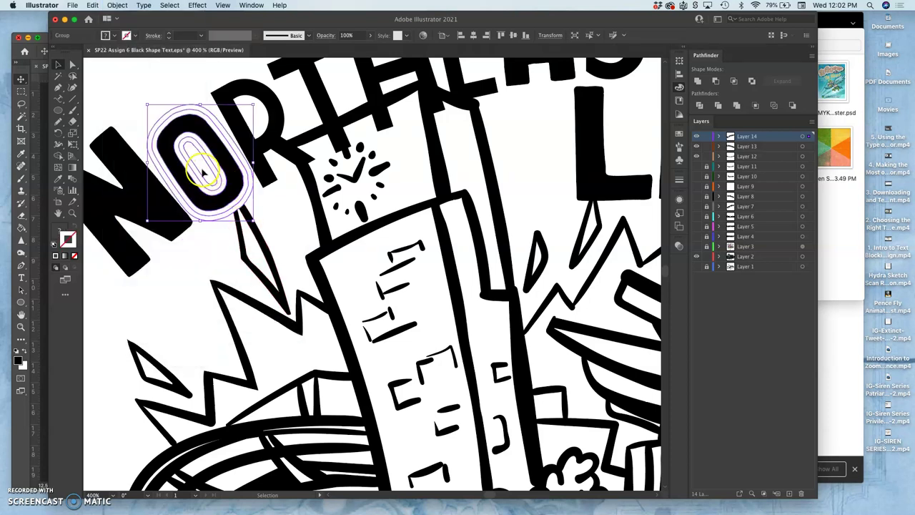
drag(221, 176, 187, 151)
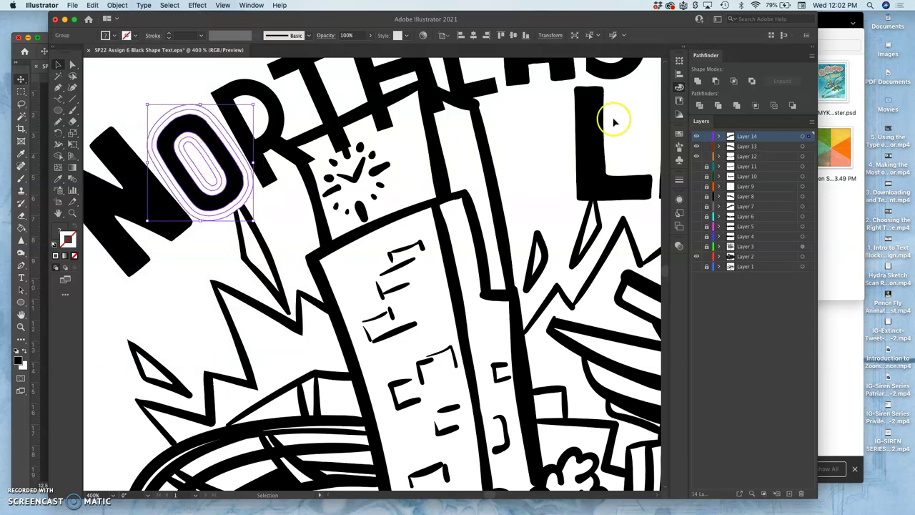
click(803, 136)
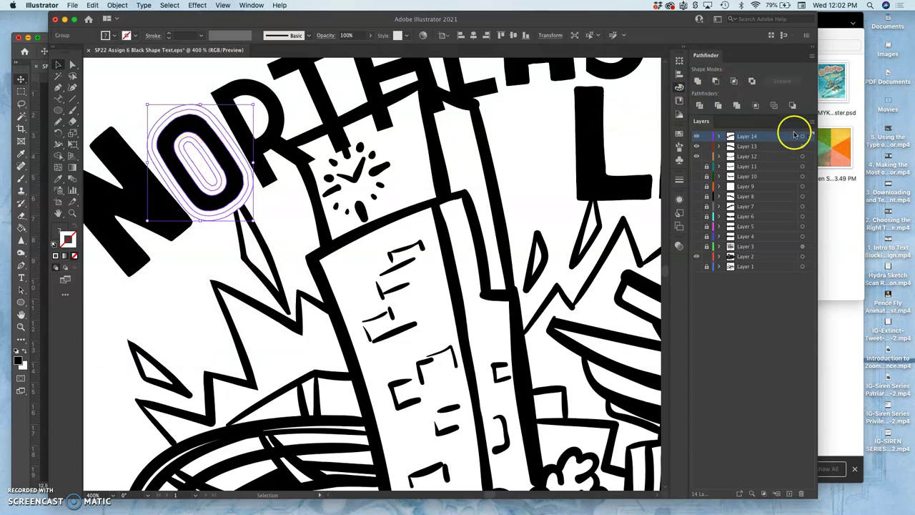
key(a)
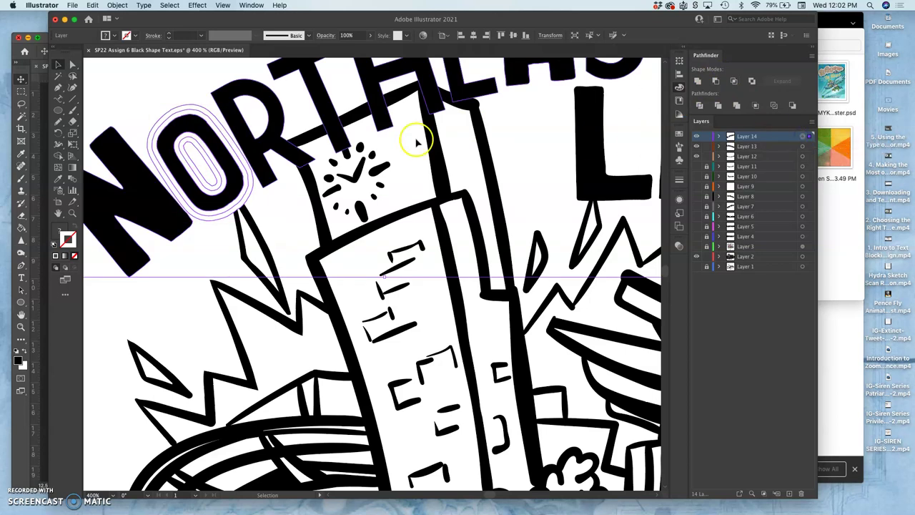
click(245, 202)
key(v)
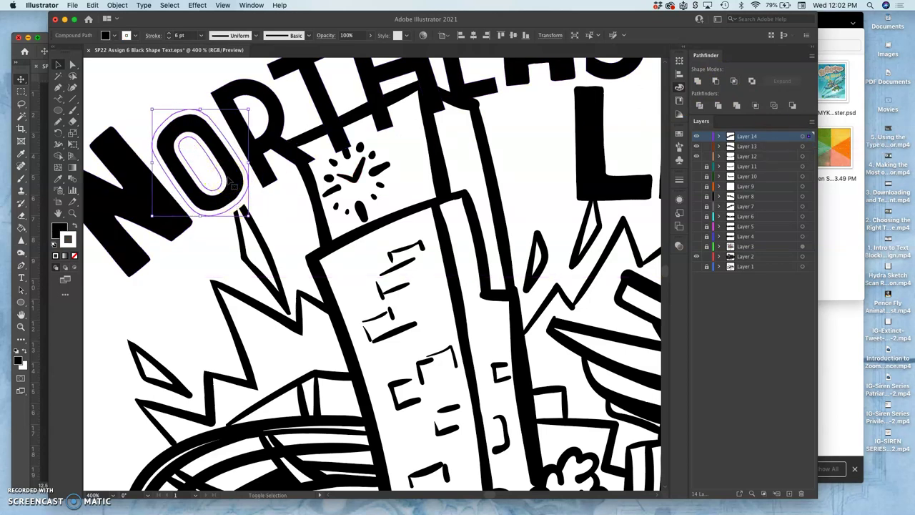
key(shift+super+a)
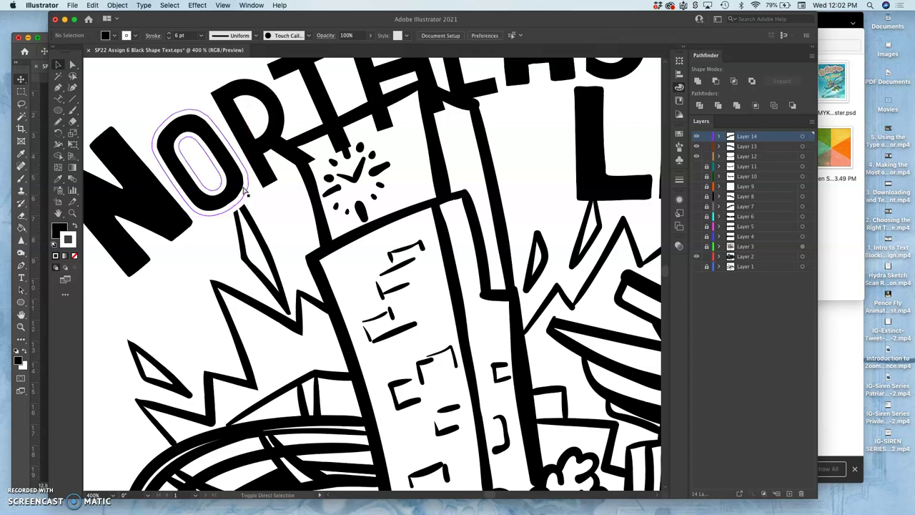
Try to apply the Pathfinder Intersect shape mode to the stroked "O" and clear the selection.
click(245, 195)
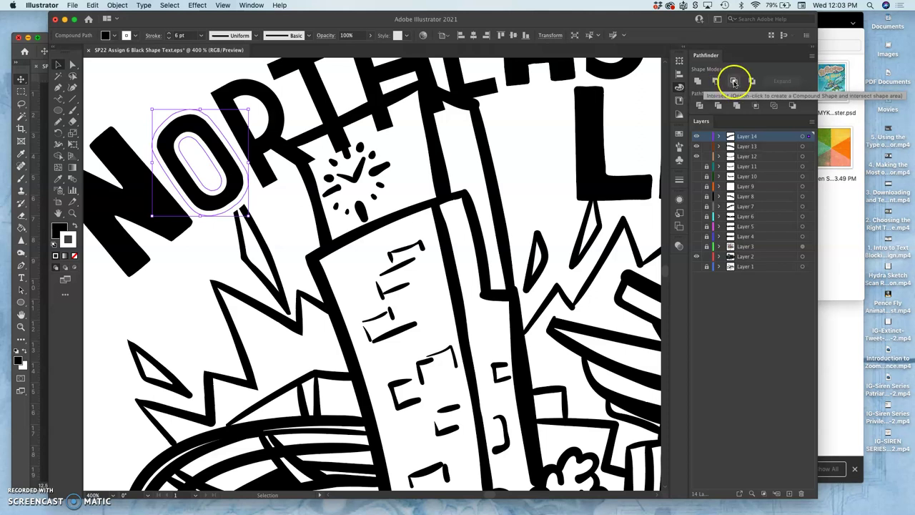
click(734, 80)
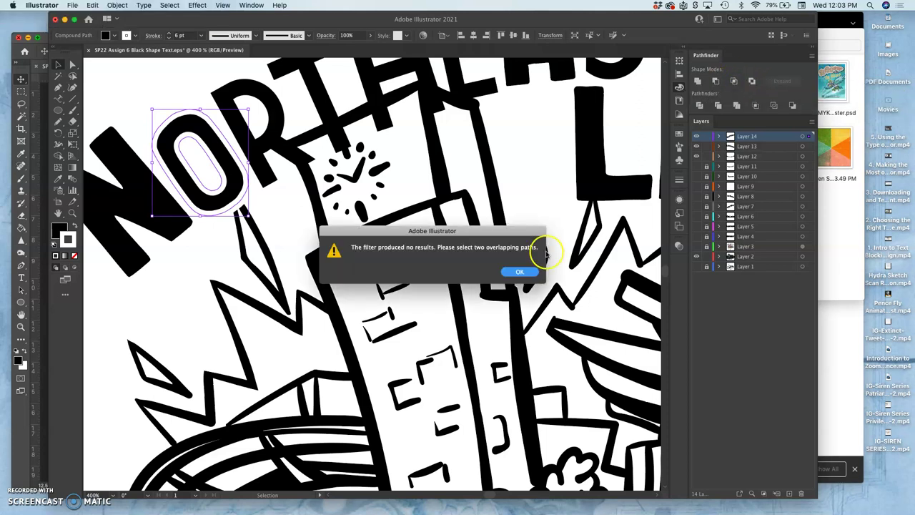
click(520, 271)
click(269, 200)
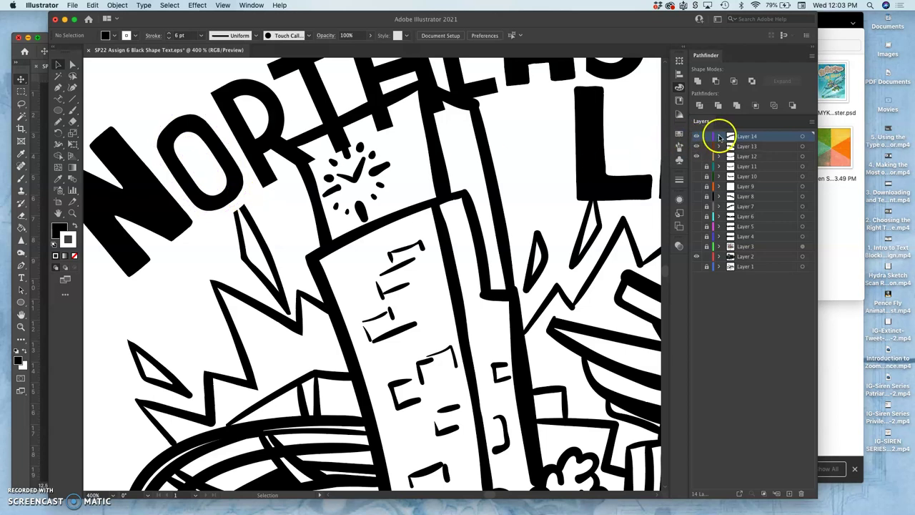
Expand Layer 14 and its letter group, and toggle the visibility of the compound path that forms the "O".
click(719, 137)
click(731, 145)
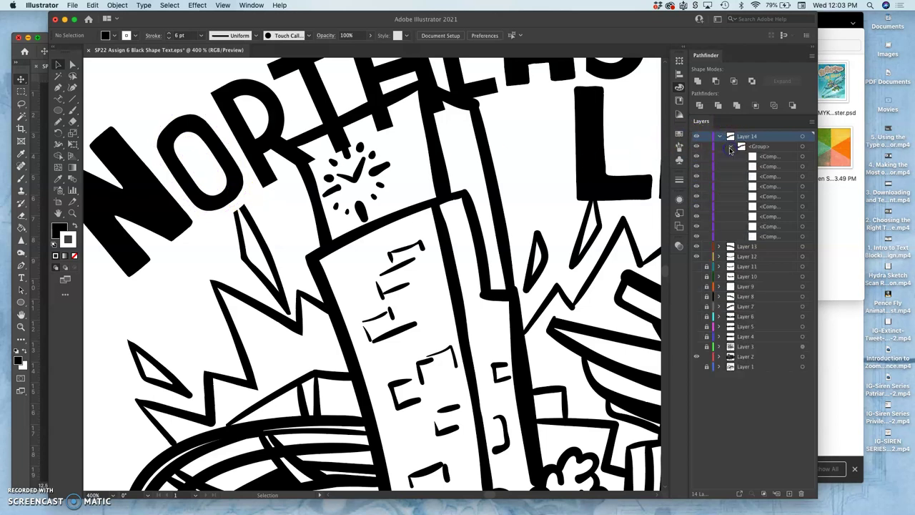
click(763, 227)
click(698, 227)
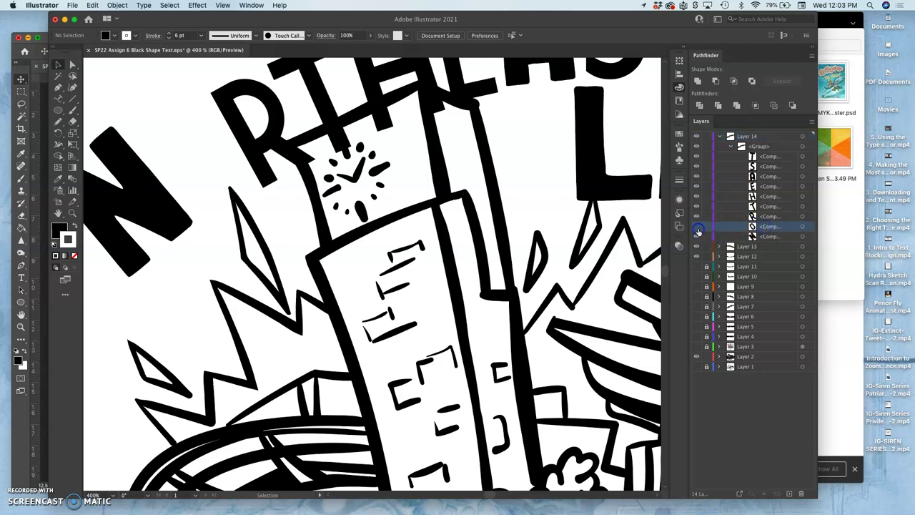
click(697, 228)
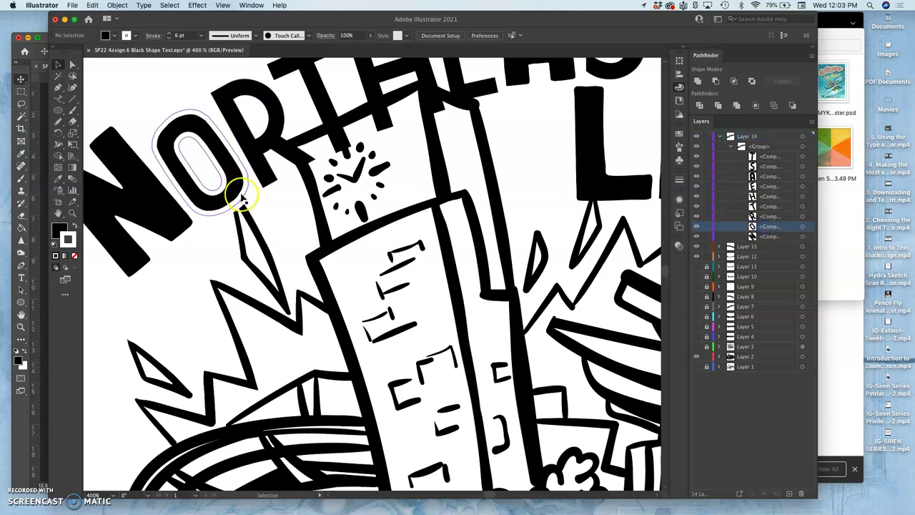
Isolate the selection to the "O" in "Northeast" with Direct Selection and remove its stroke.
click(242, 202)
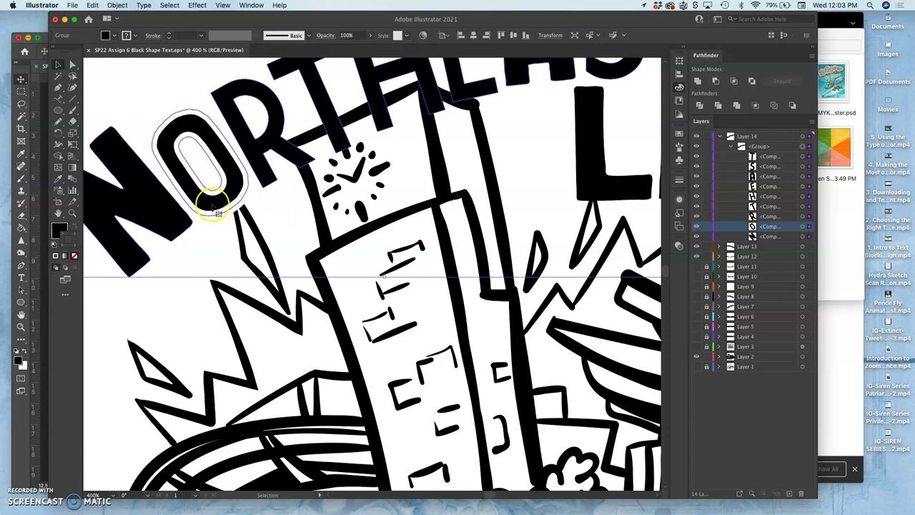
click(73, 65)
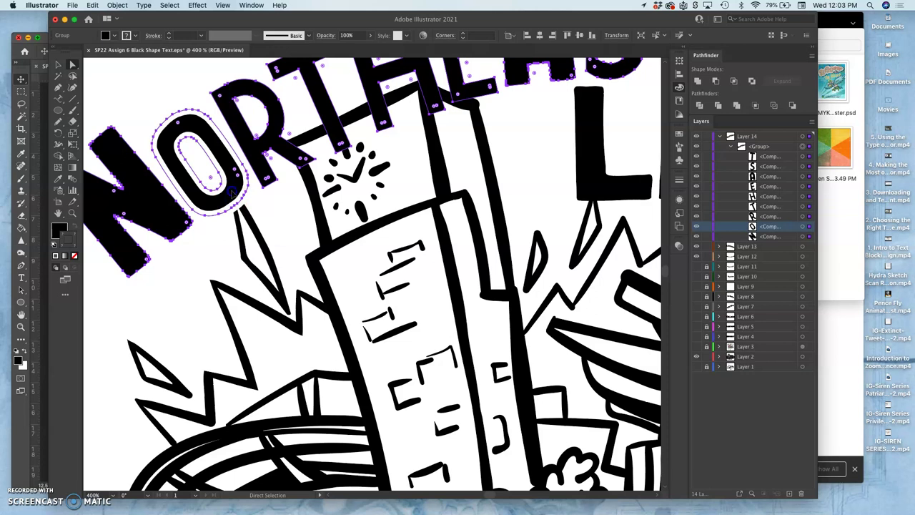
click(229, 194)
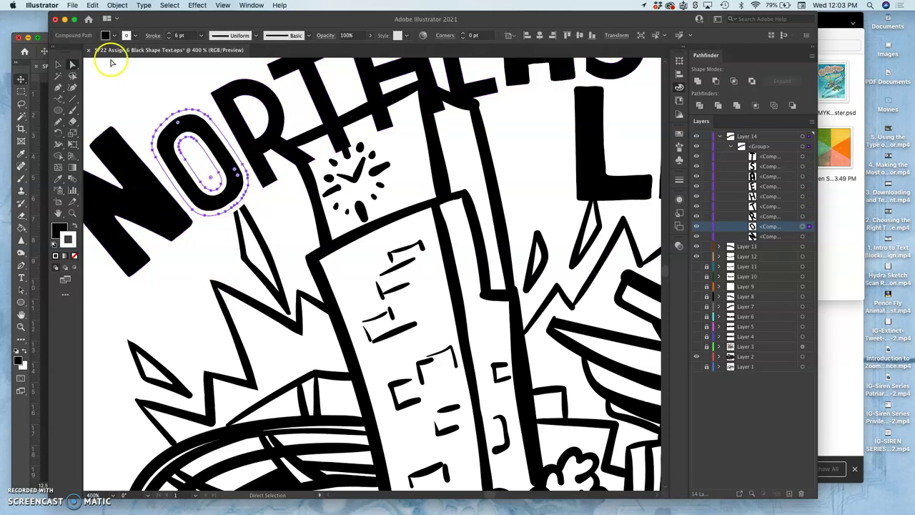
click(69, 241)
click(74, 256)
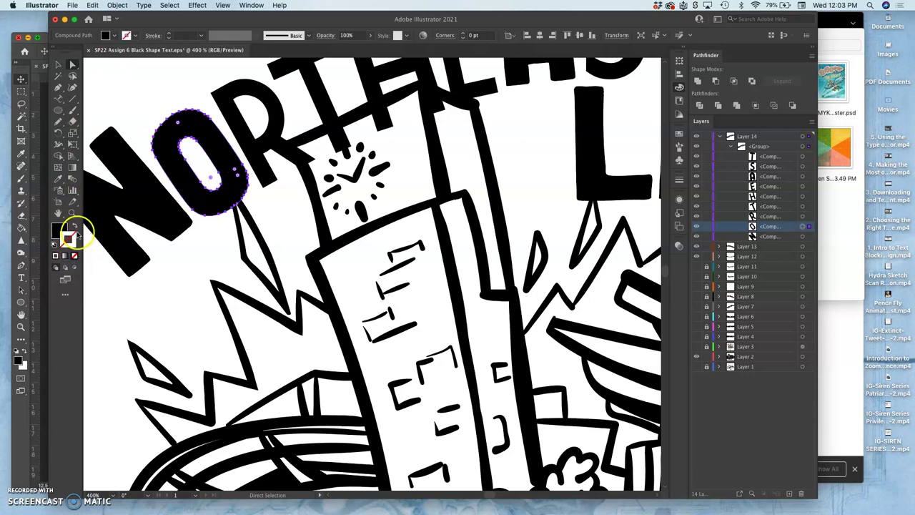
Apply a white (FFFFFF) stroke to the selected "O" and set its weight to 6 pt.
click(56, 256)
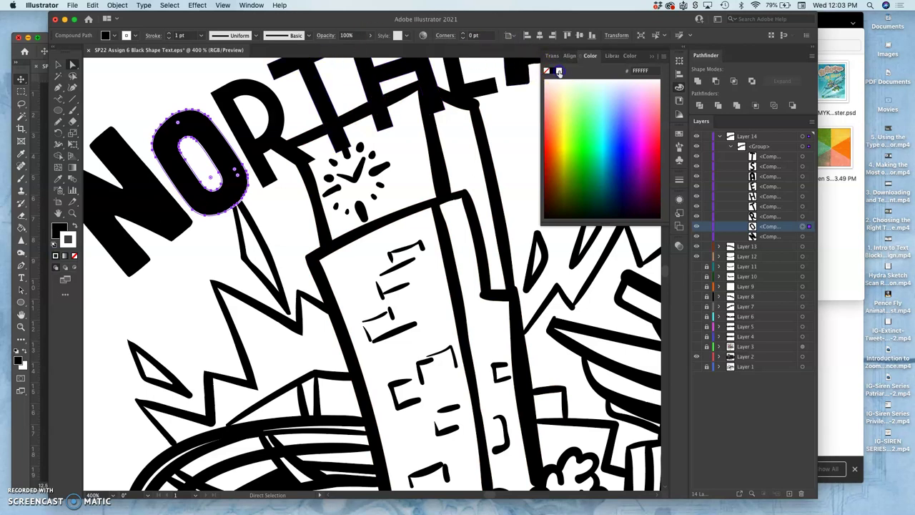
click(170, 38)
click(169, 37)
click(169, 38)
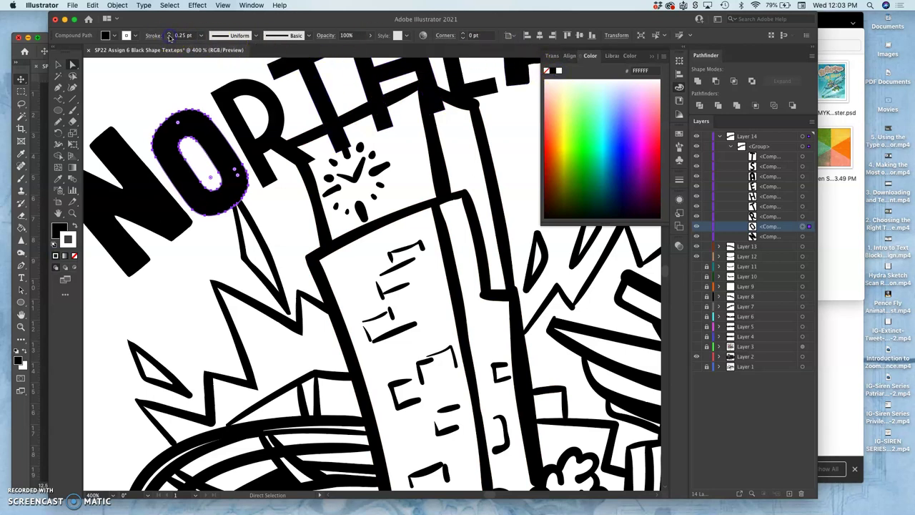
click(169, 33)
click(169, 34)
click(169, 34)
click(170, 34)
click(170, 33)
click(169, 34)
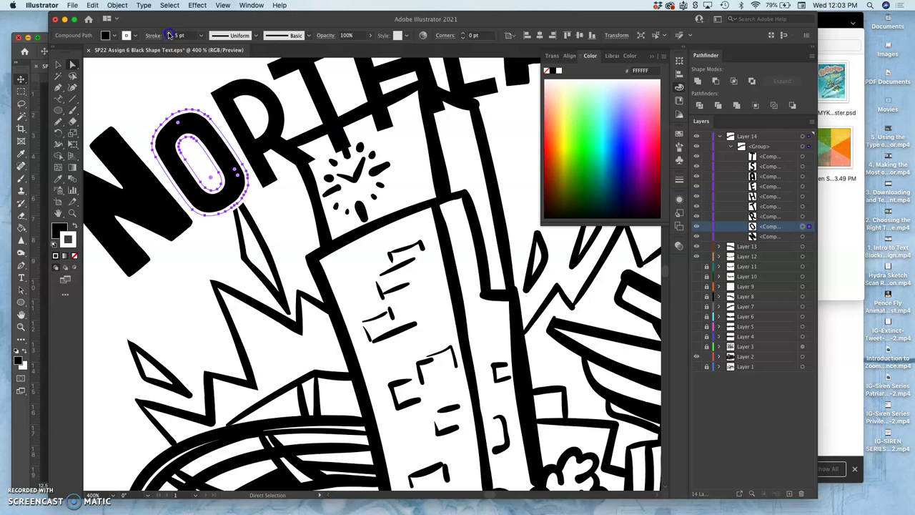
click(170, 33)
click(169, 34)
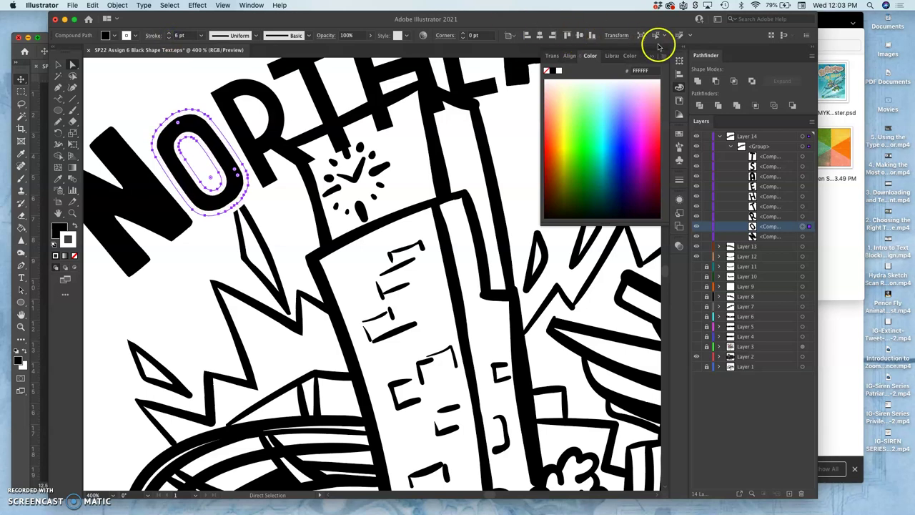